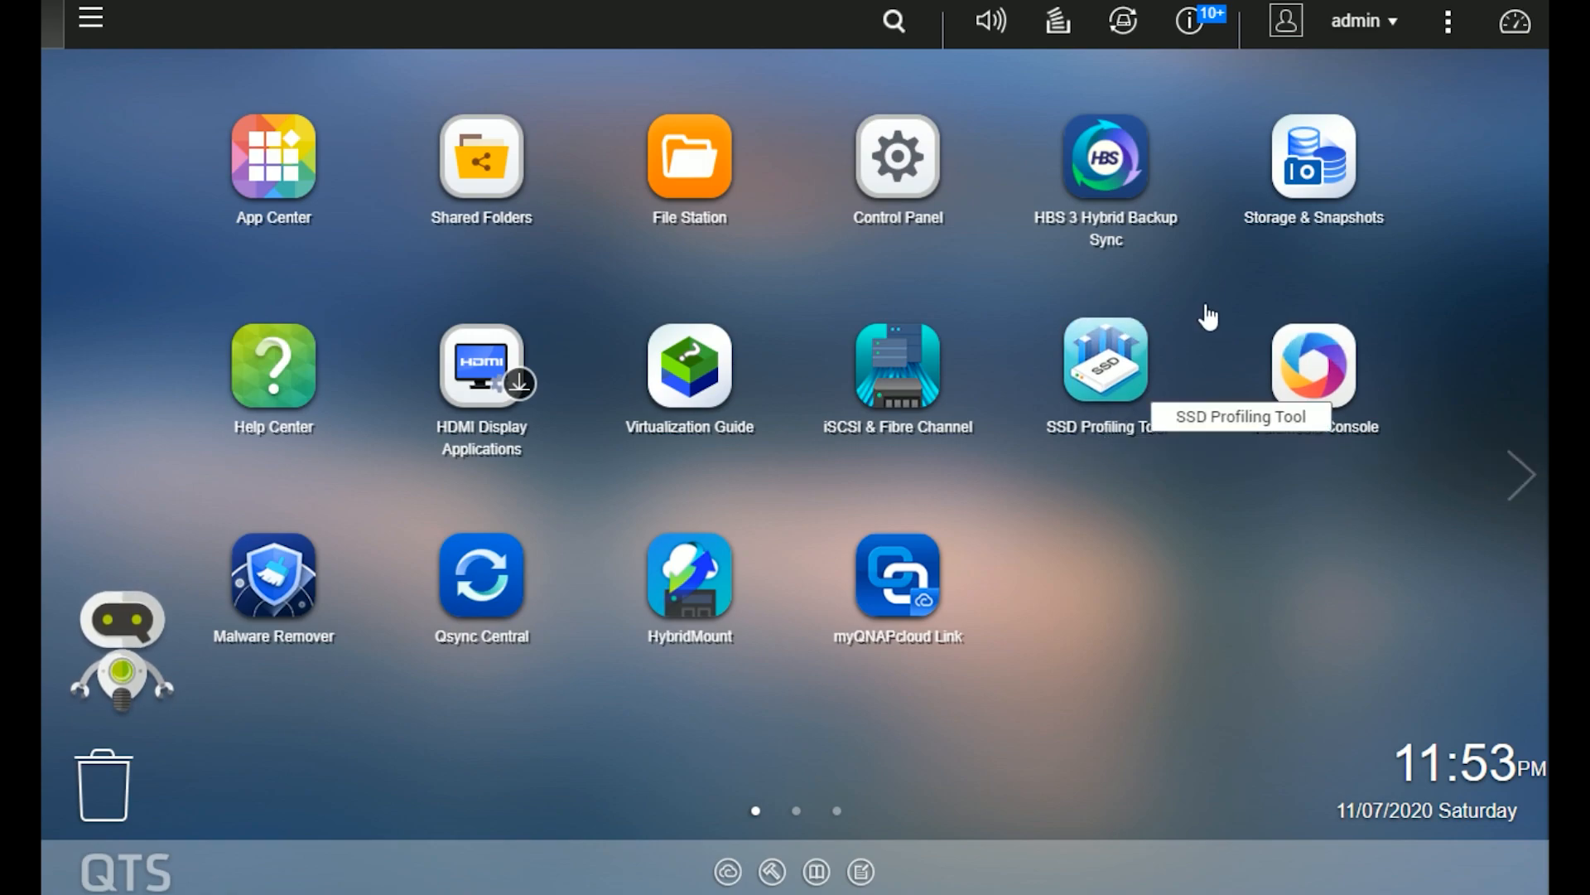
- Open HBS 3 Hybrid Backup Sync and start creating a storage space of the Remote NAS type
click(1118, 161)
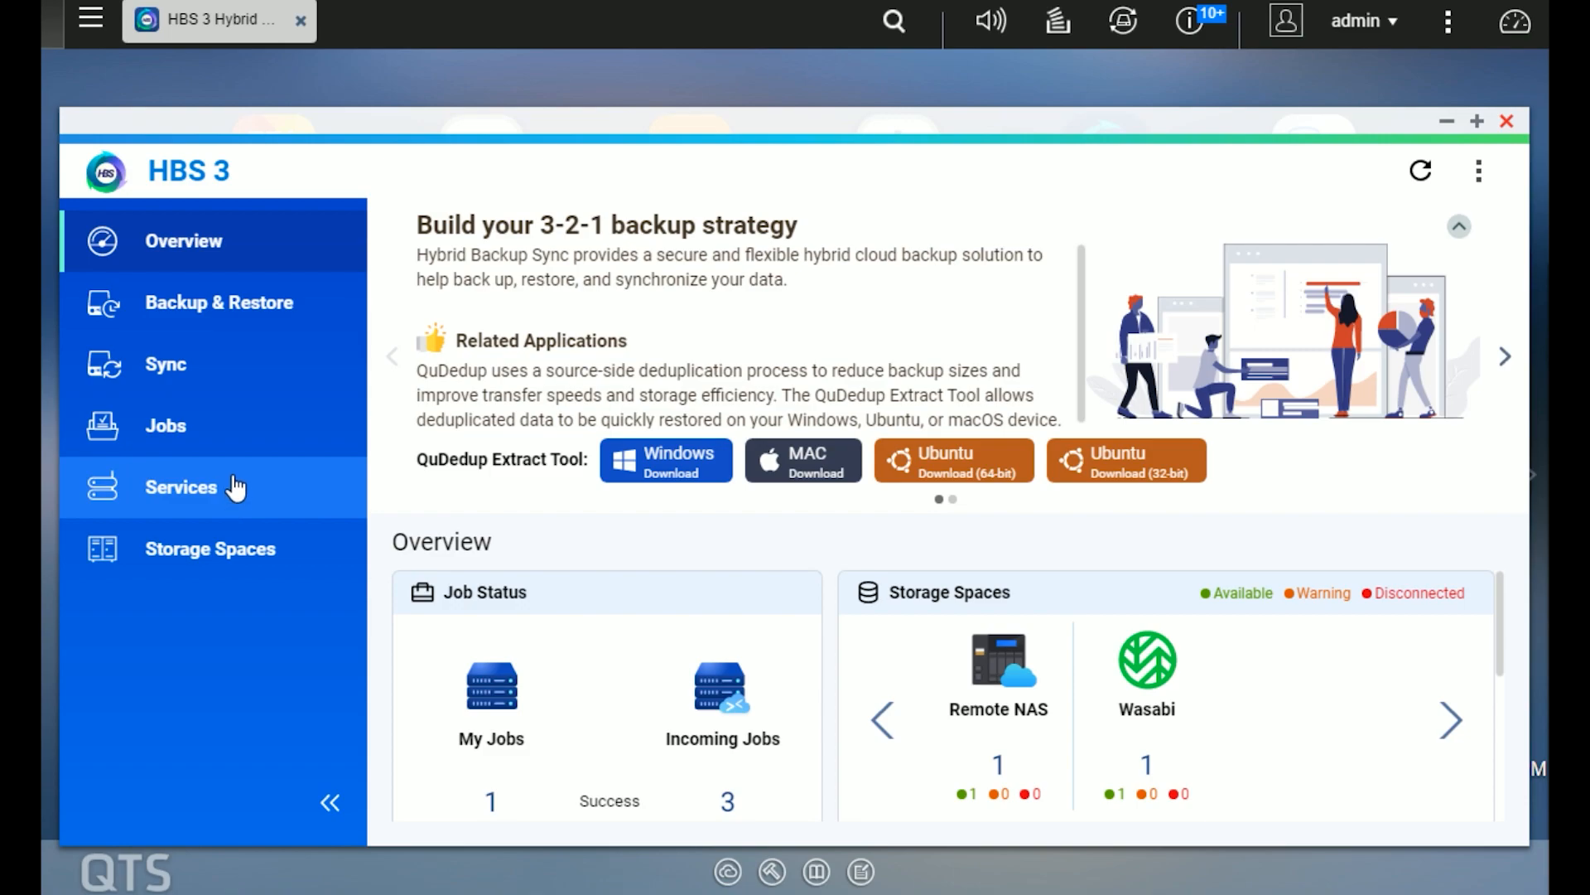
click(185, 553)
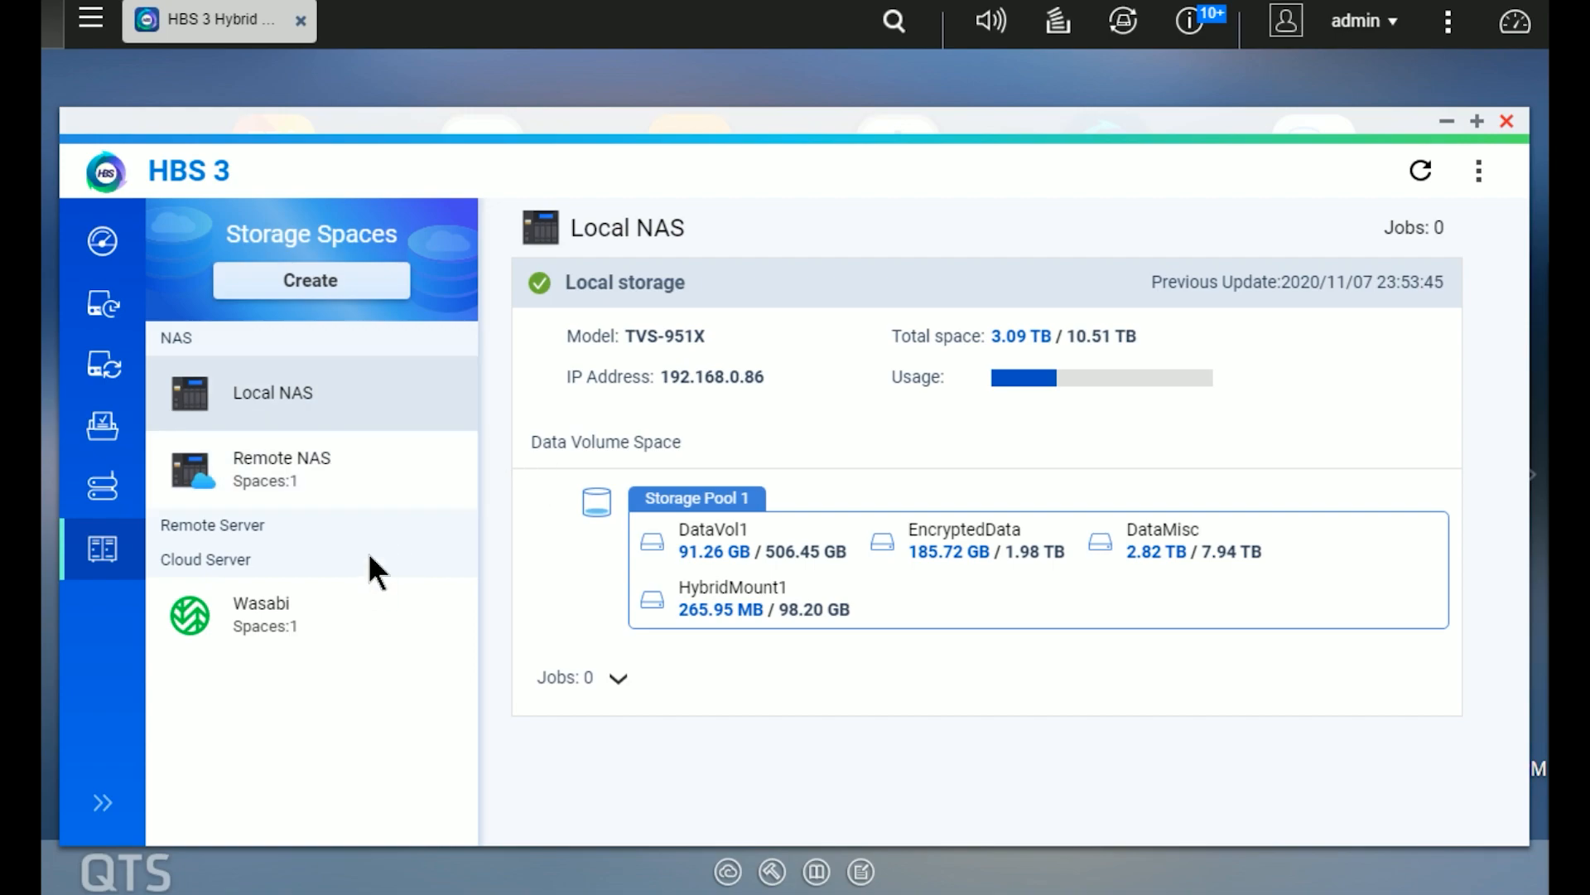
click(311, 280)
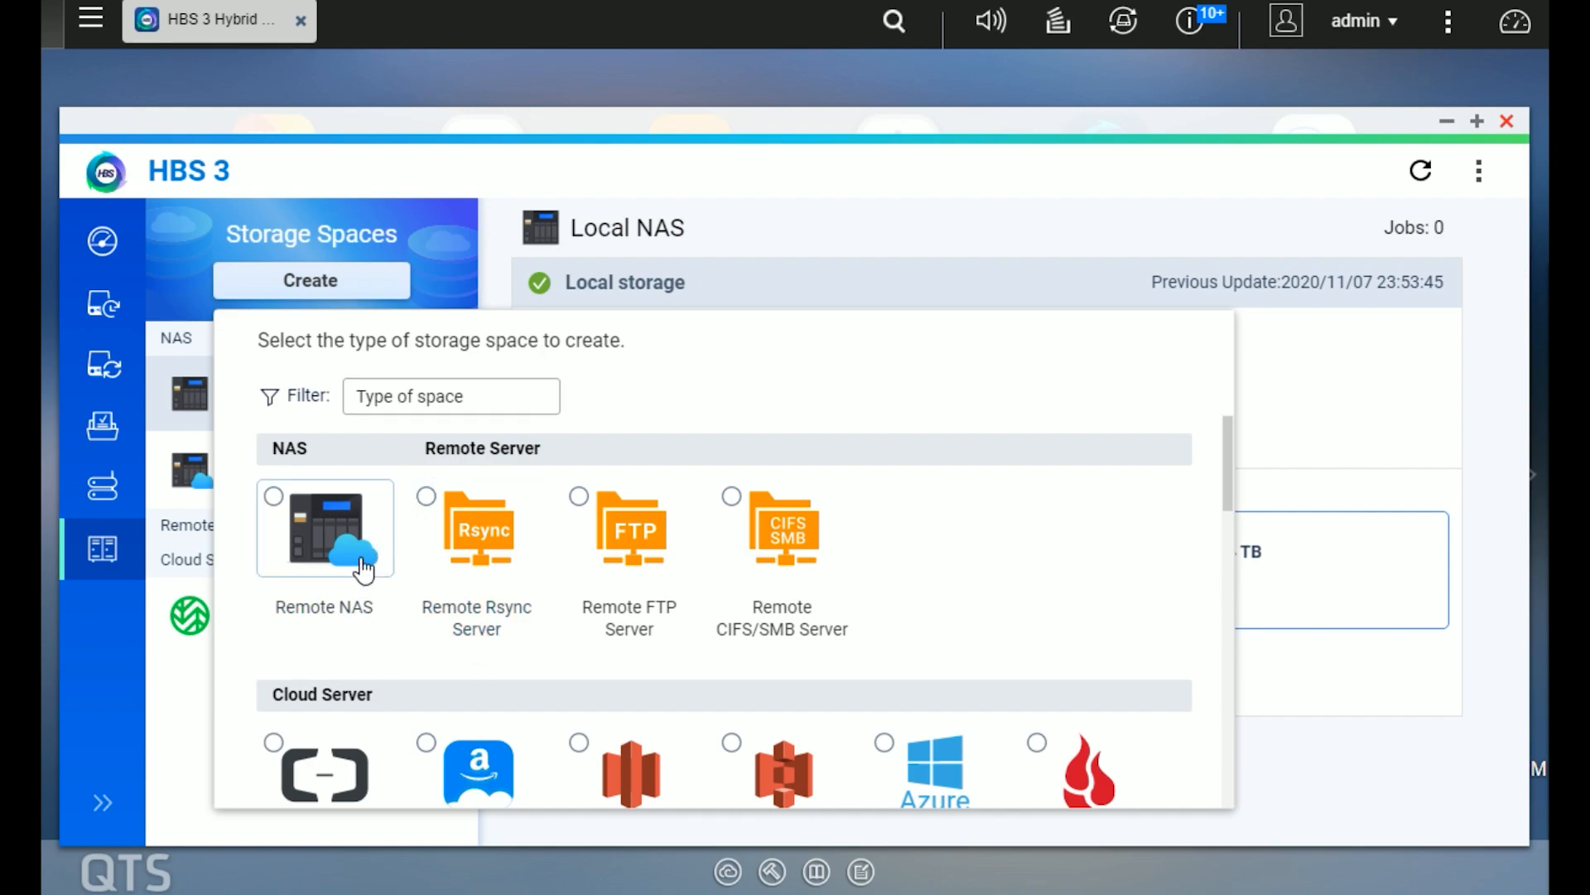
scroll(364, 570, down, 12)
scroll(367, 572, up, 12)
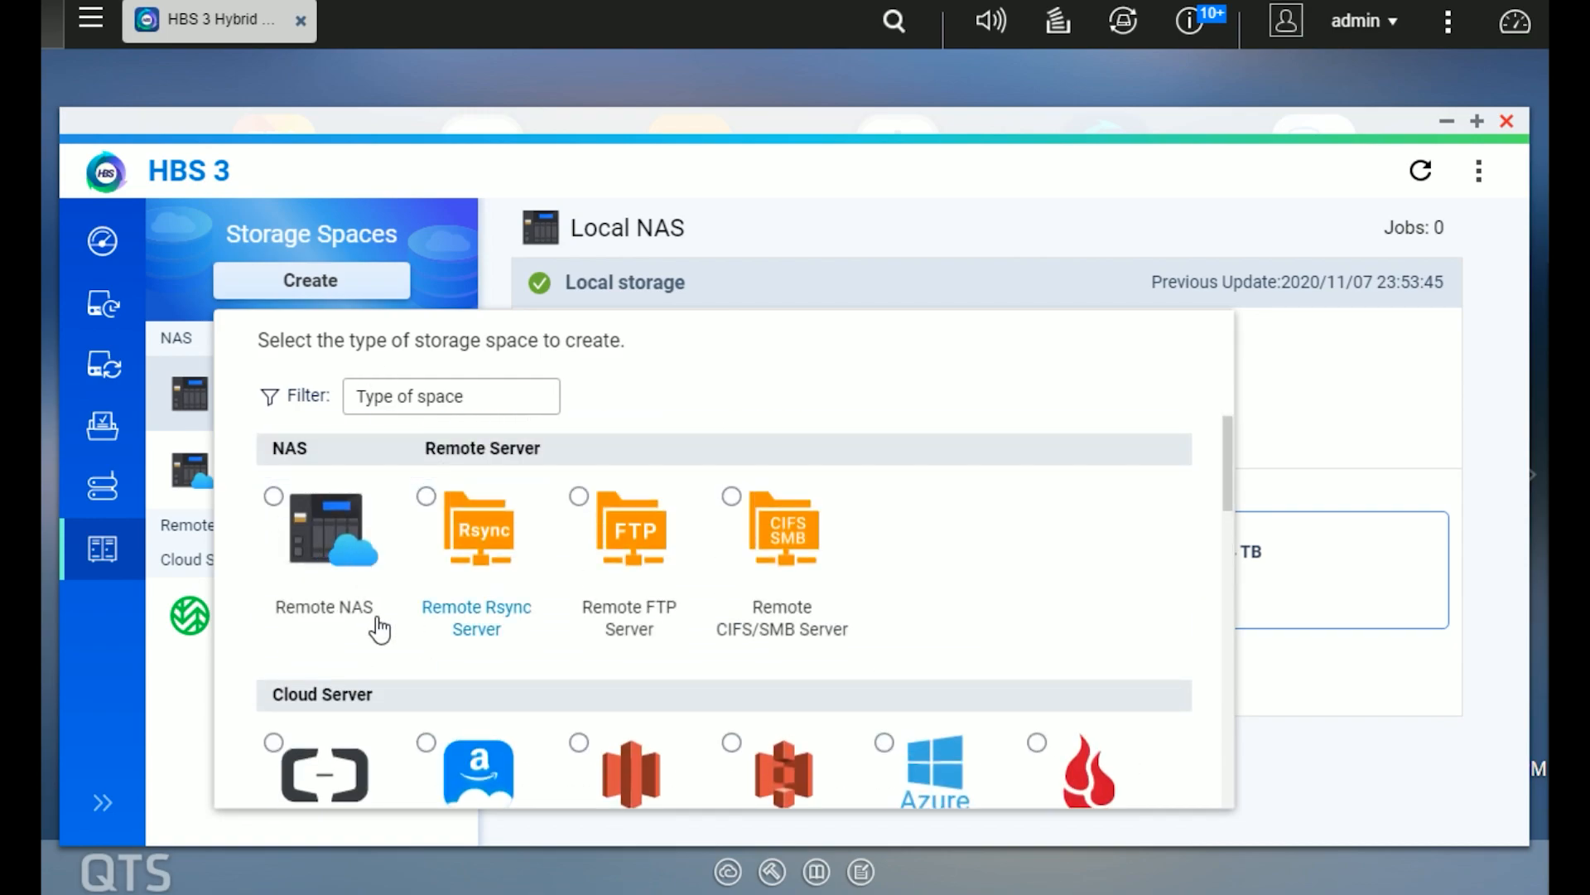
click(319, 555)
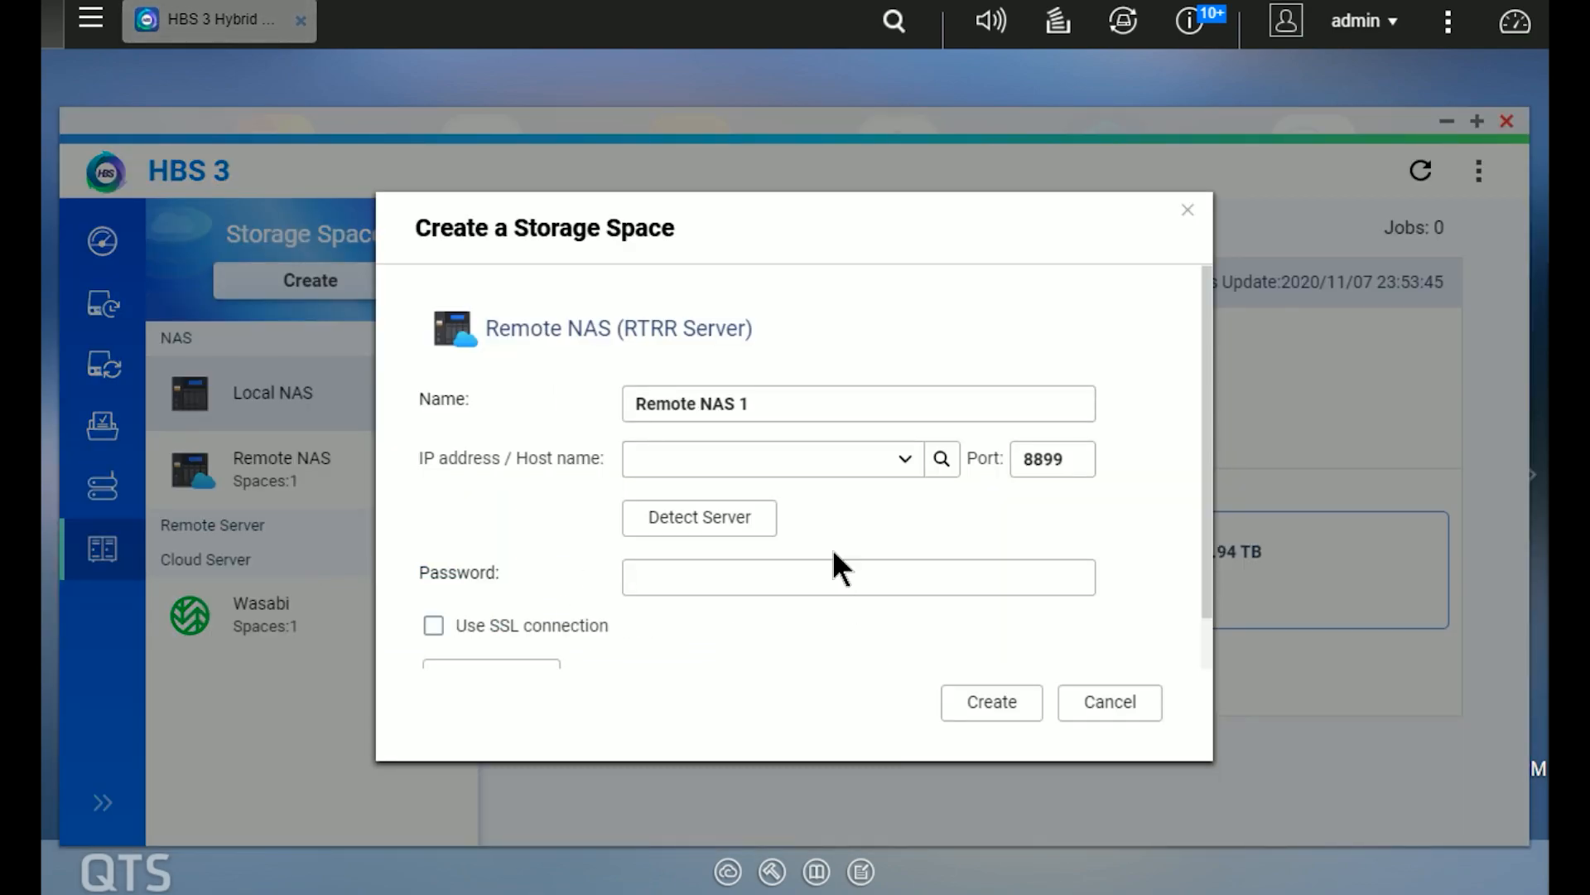
- Create the remote storage space named NAS to NAS at 192.168.0.87, detecting the server and entering the access password
triple_click(760, 404)
text(NAS to NAS)
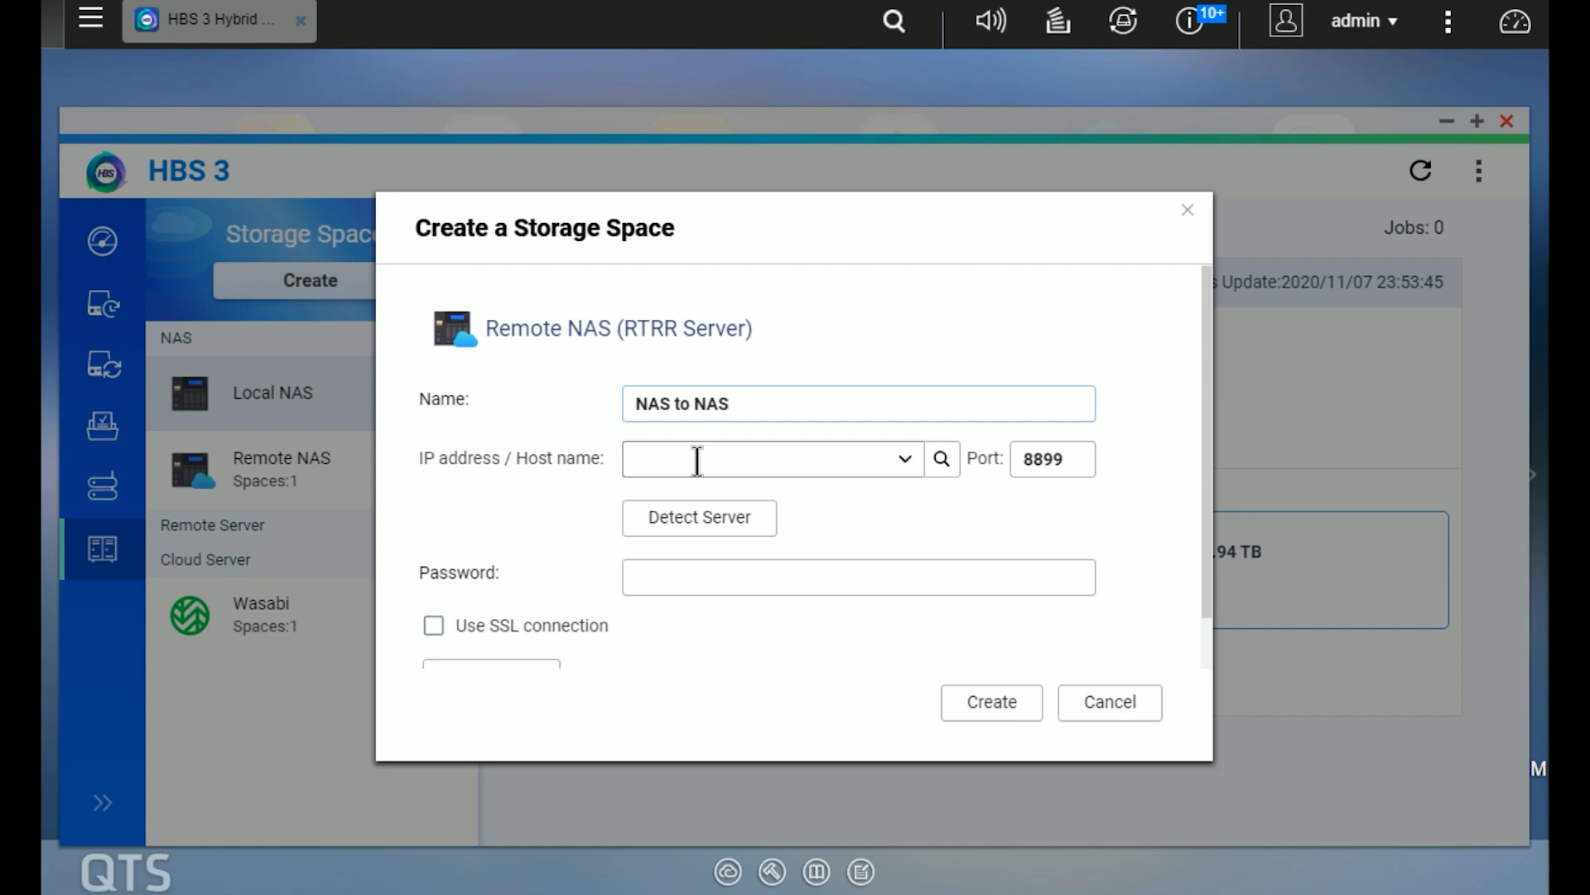
click(698, 461)
text(192.168.0.87)
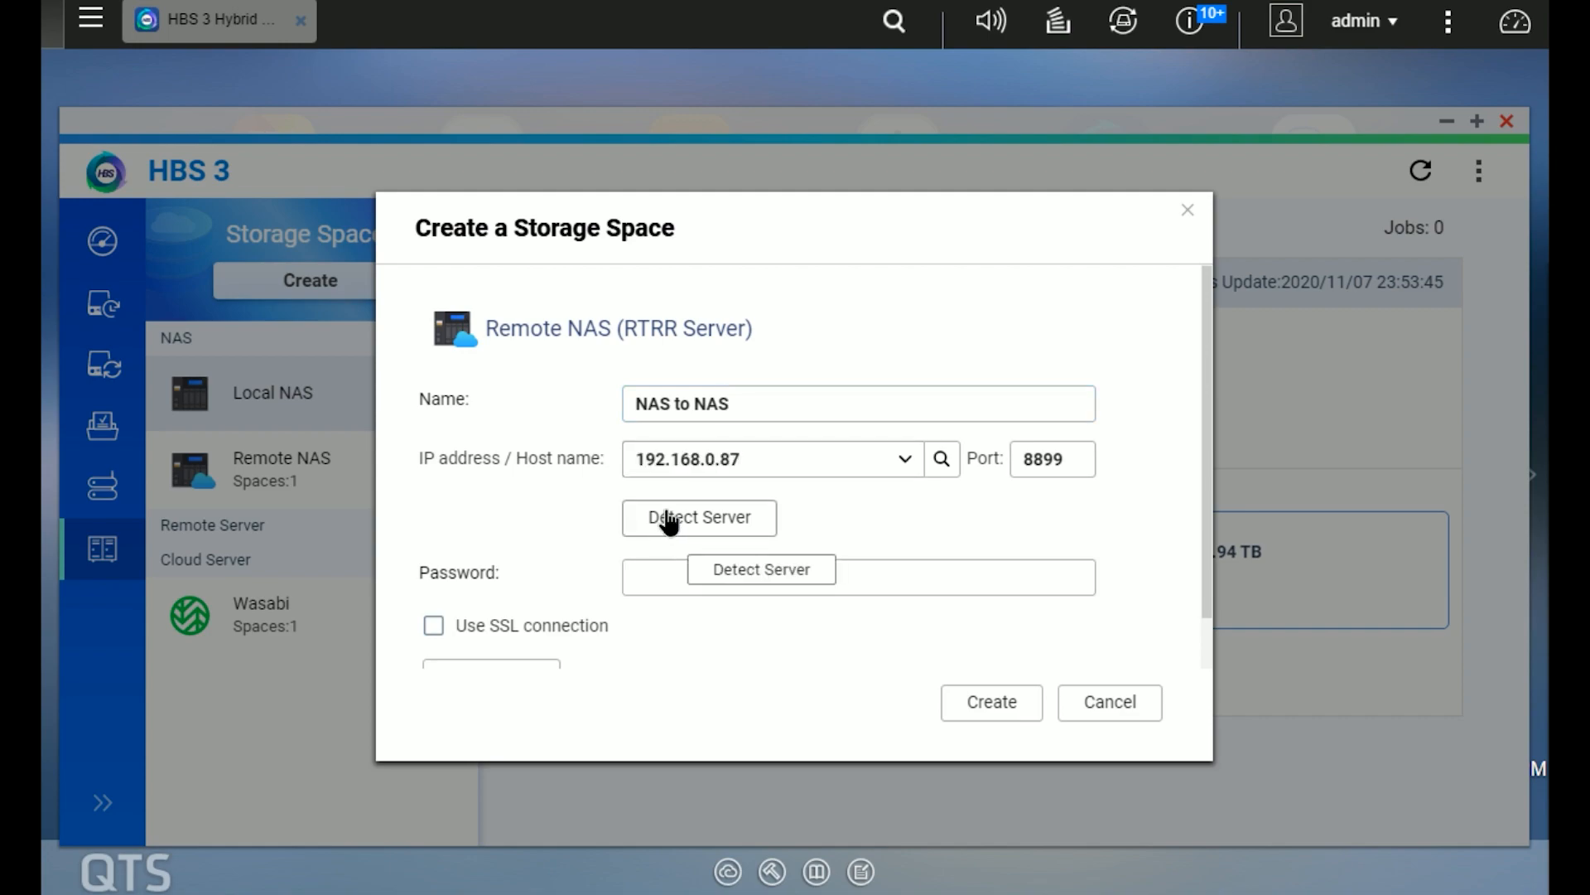
click(666, 510)
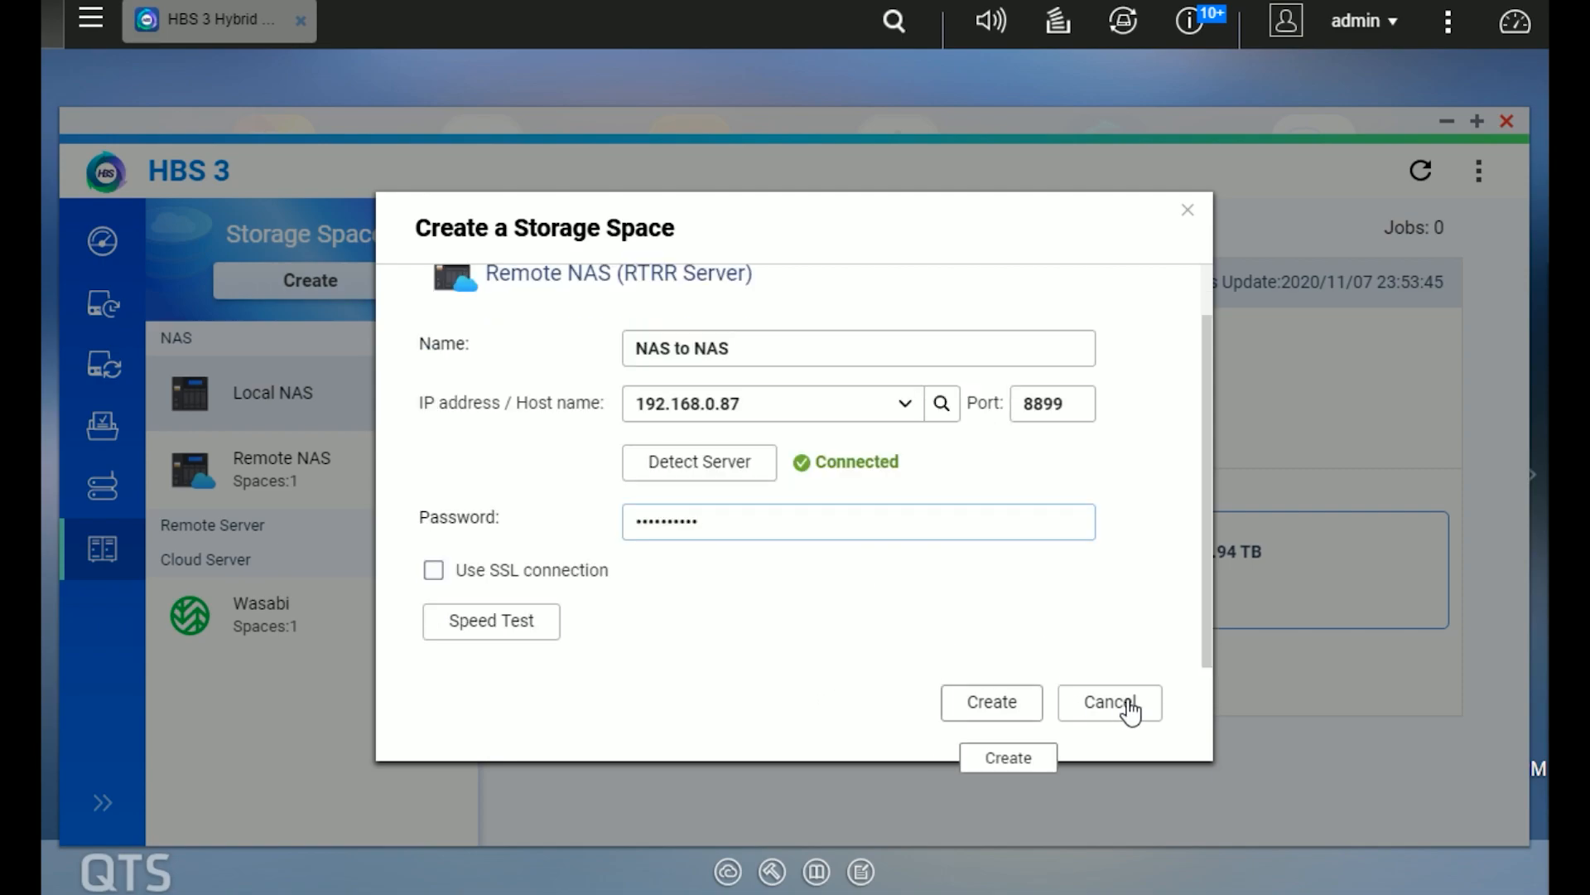
click(977, 704)
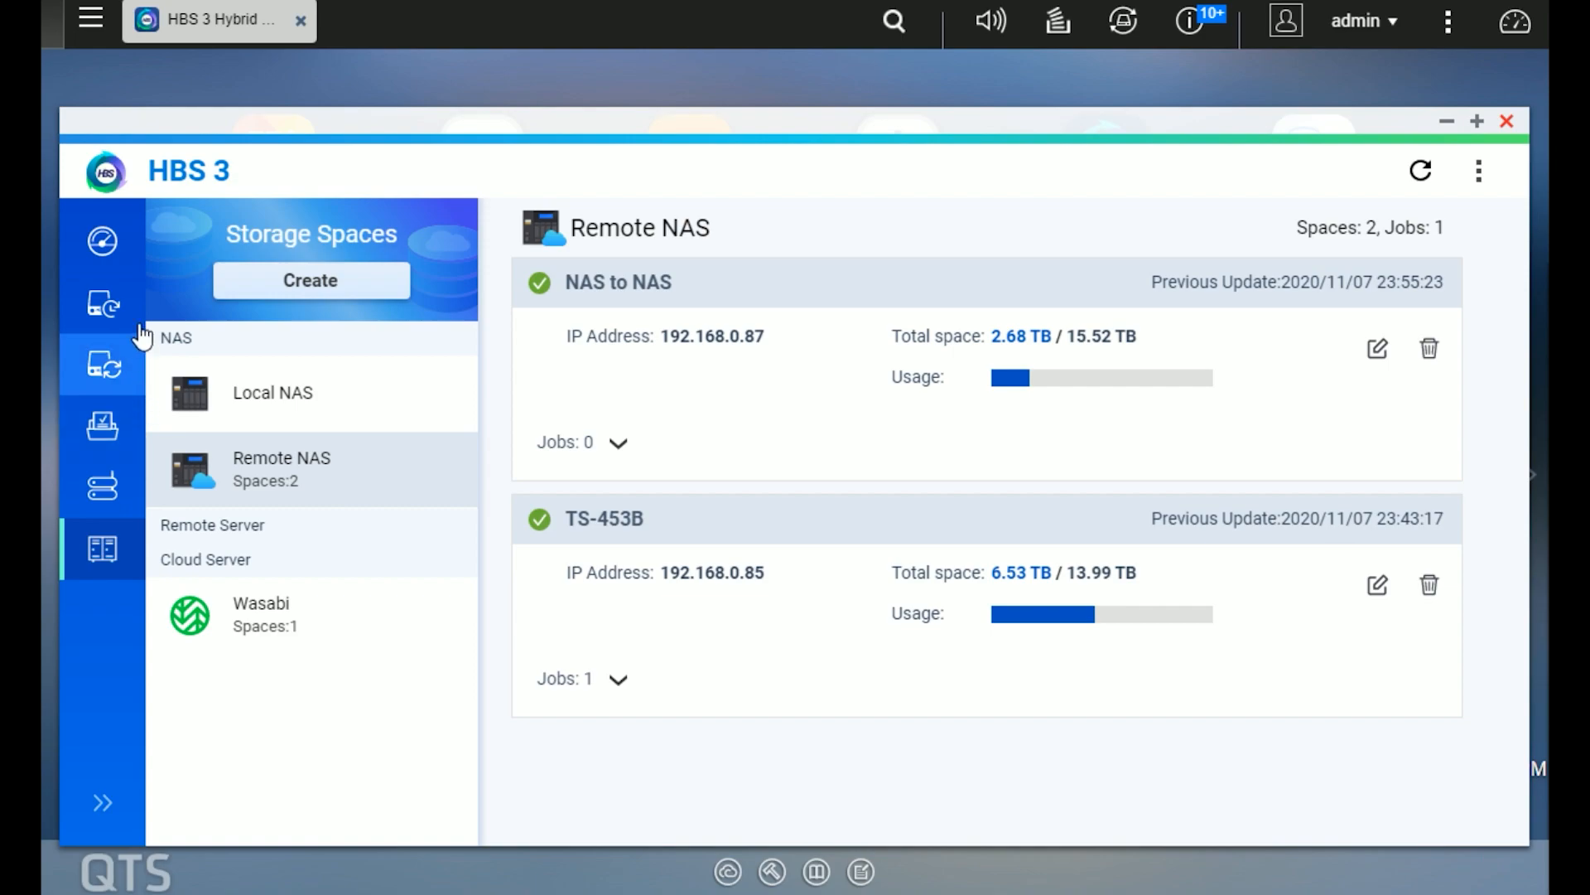
- Start a new backup job with the DataMisc folders Backup Test and Backup Test 2 as its sources
click(113, 308)
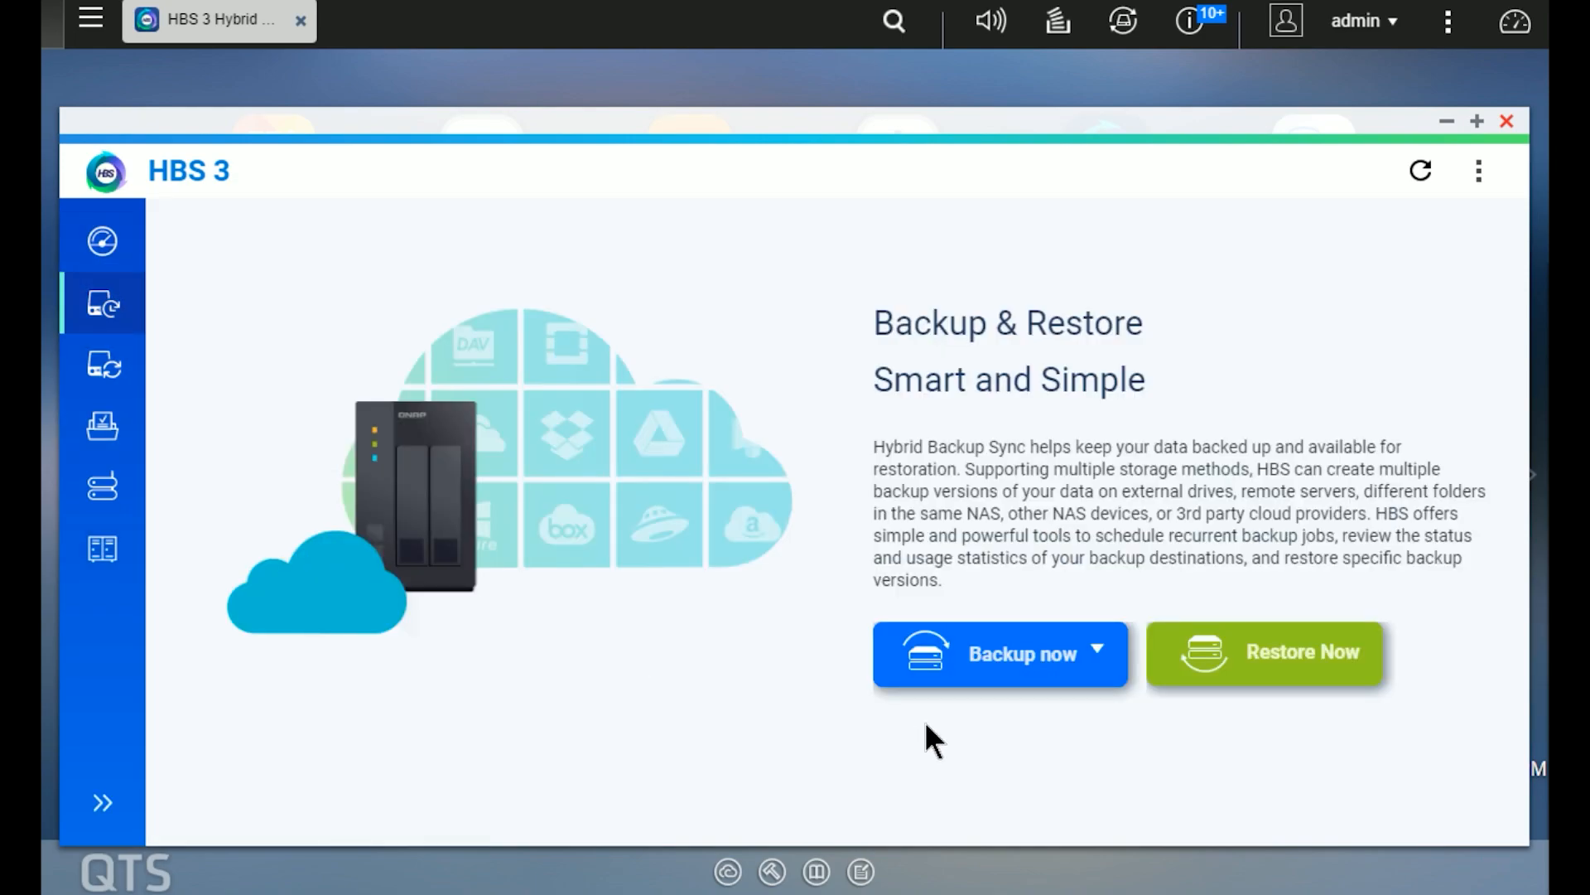
click(985, 653)
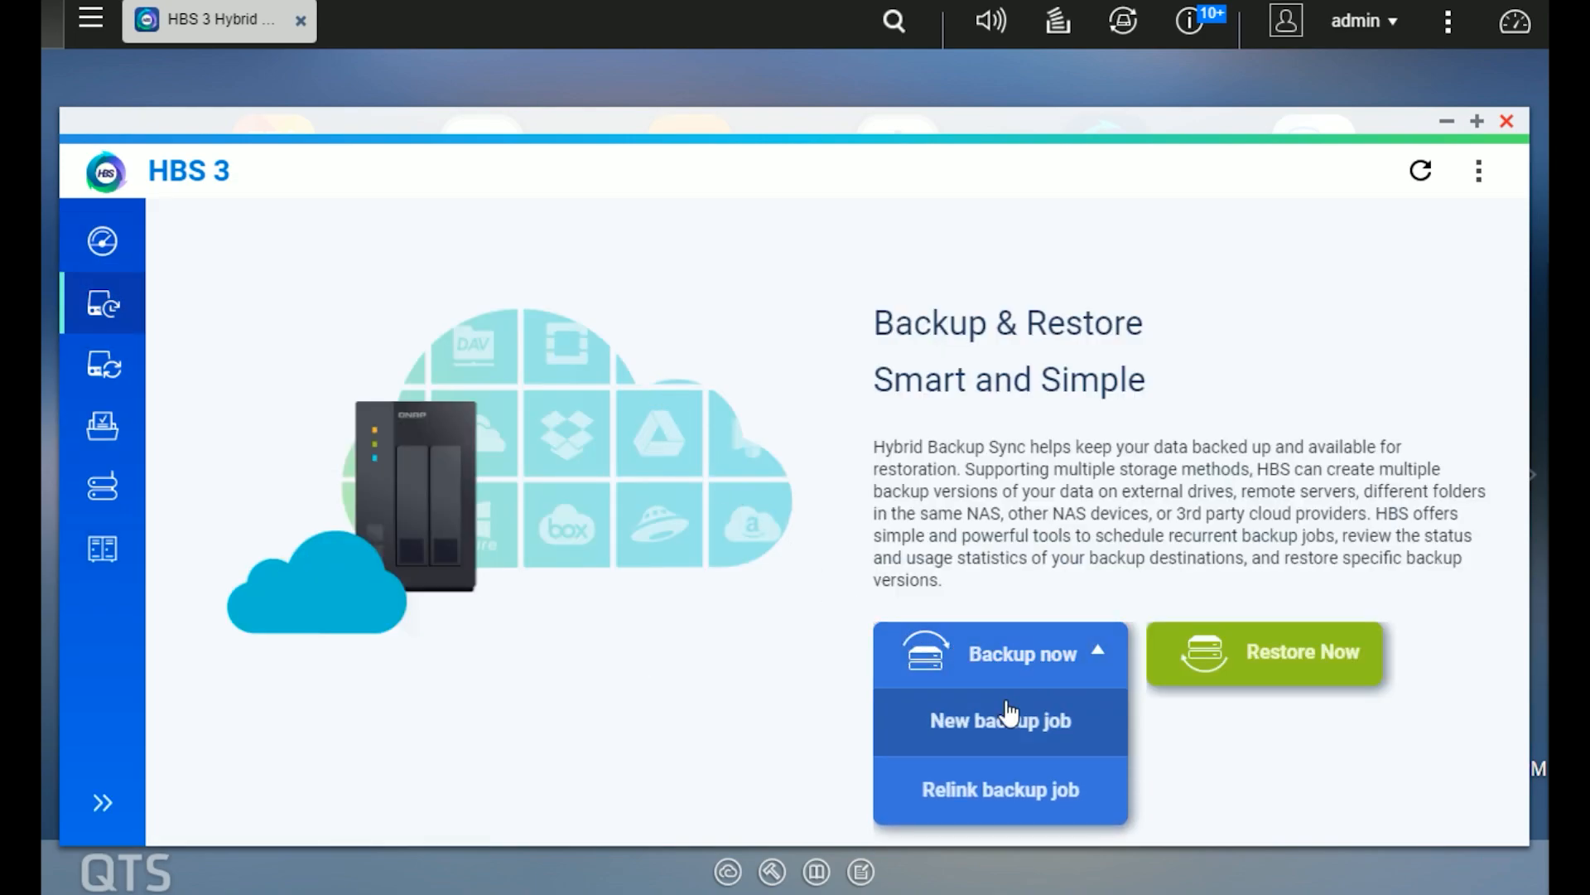
click(1007, 714)
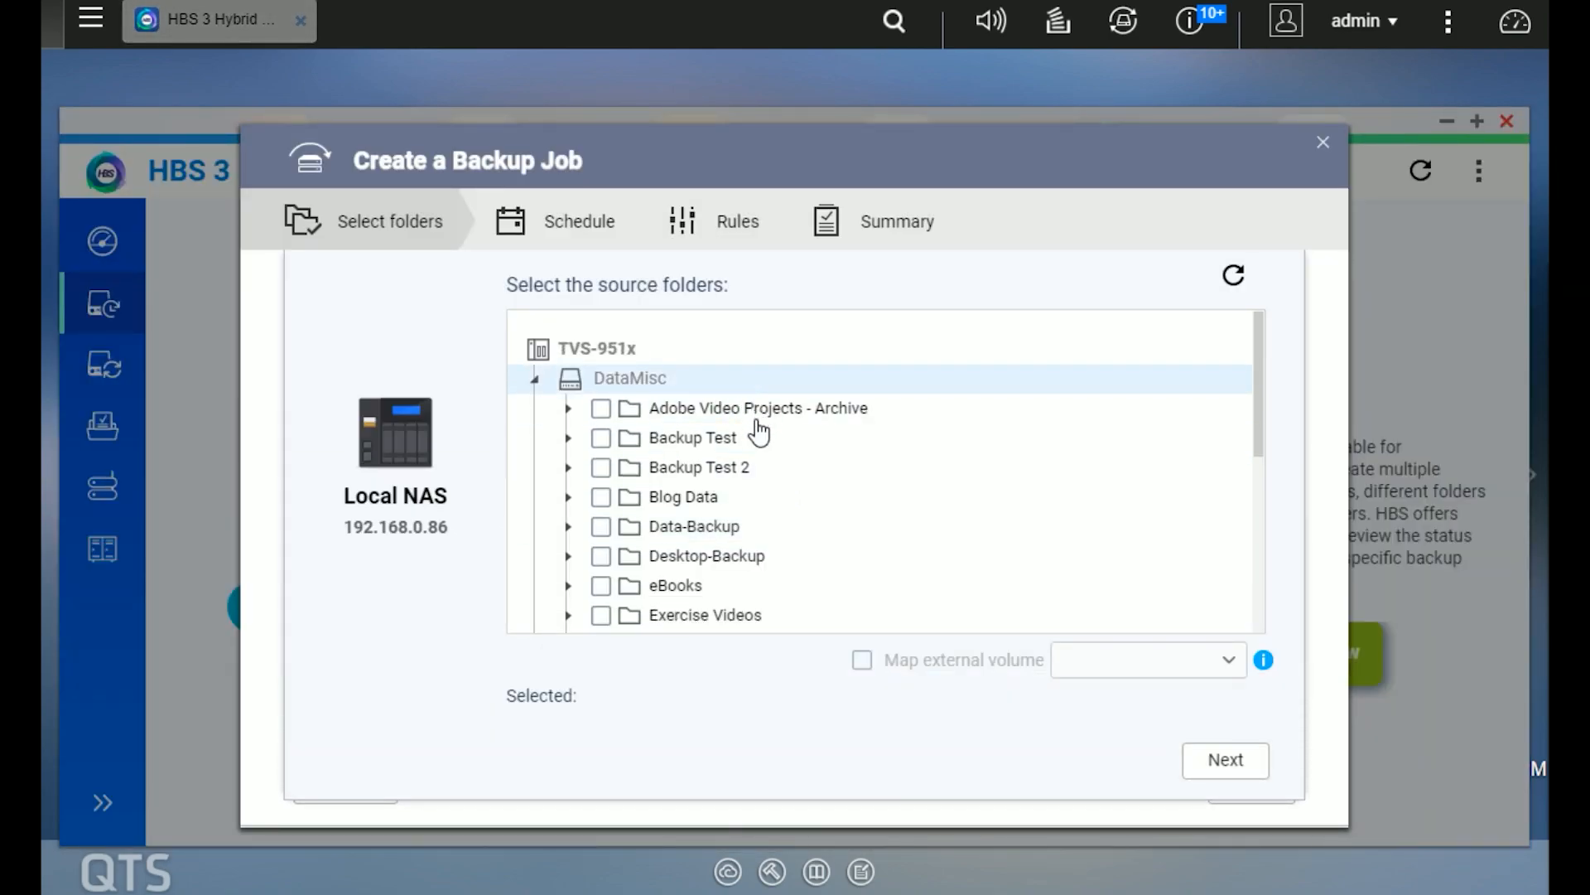
click(601, 439)
click(602, 469)
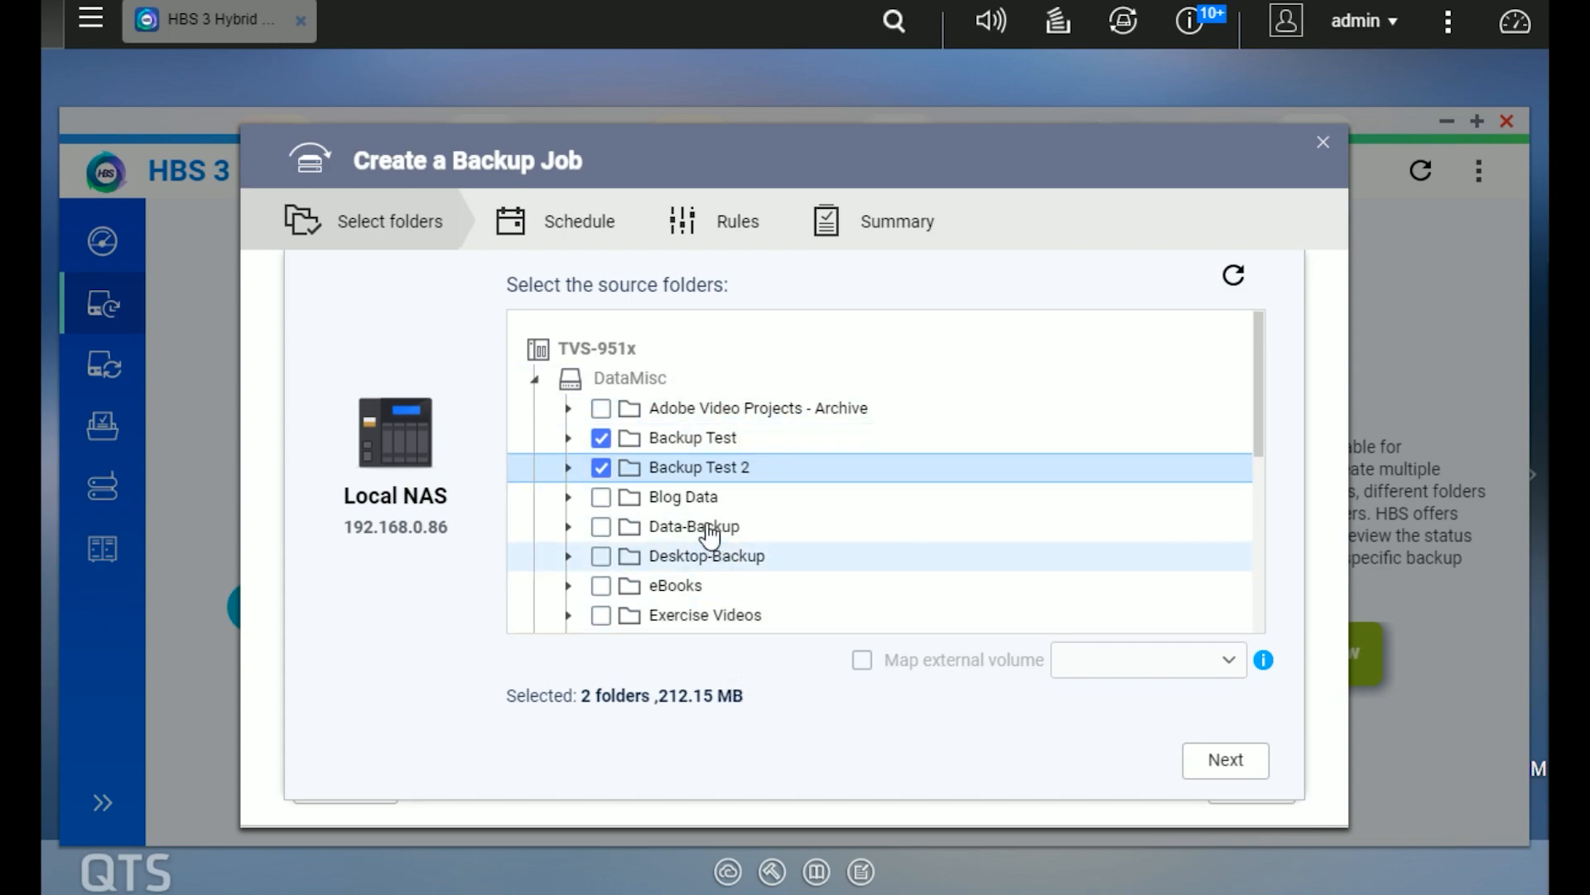
click(1219, 772)
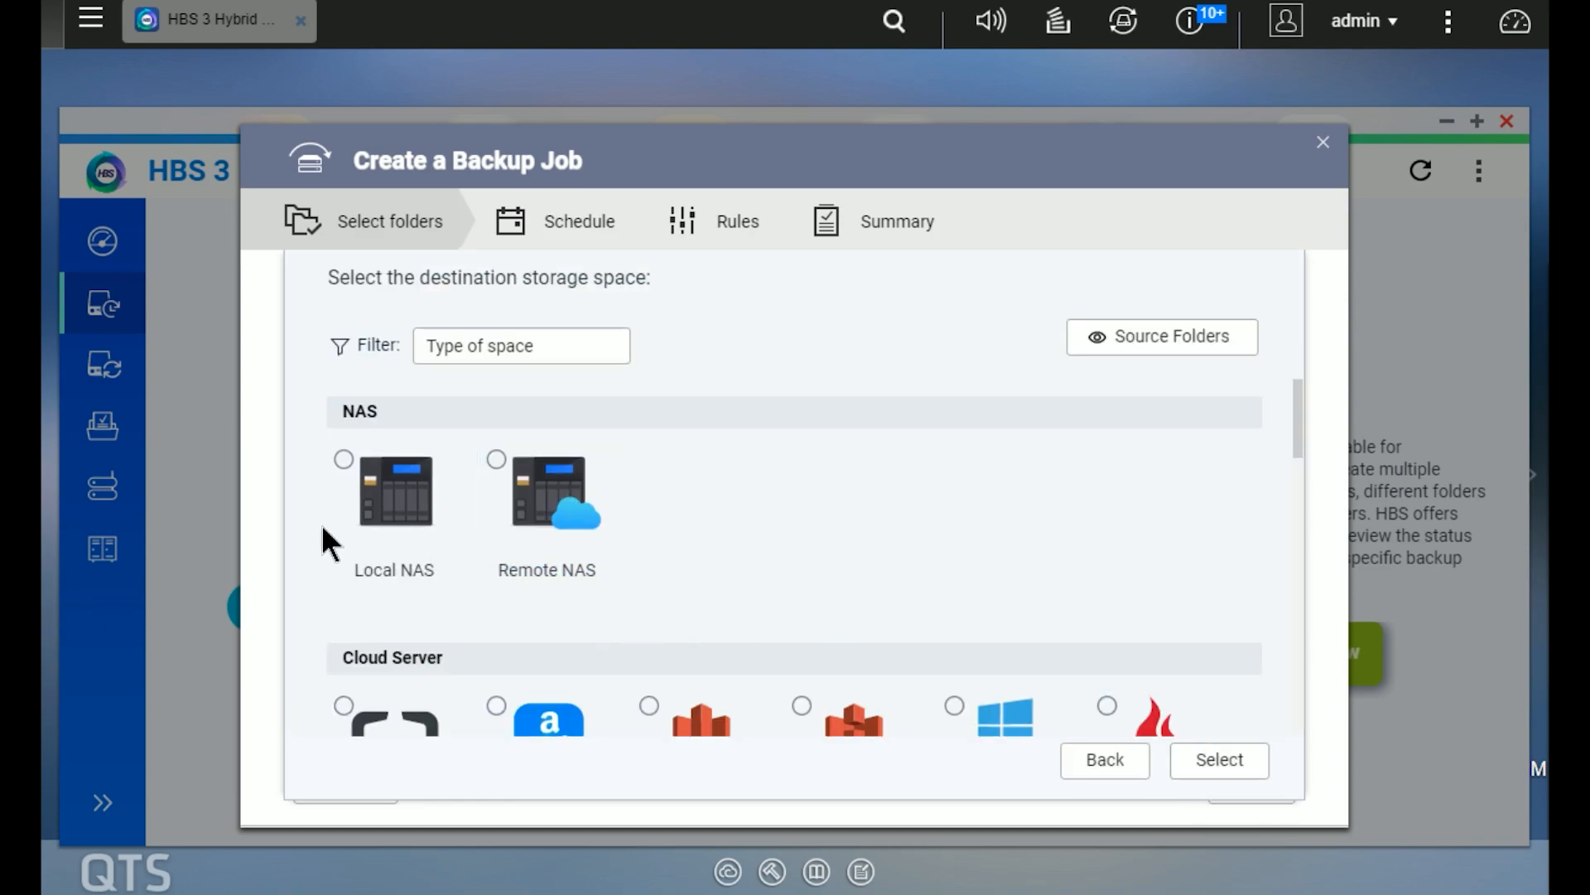
- Set the backup destination to the /Backup/Backup Test folder on the remote NAS TS-453B
click(492, 480)
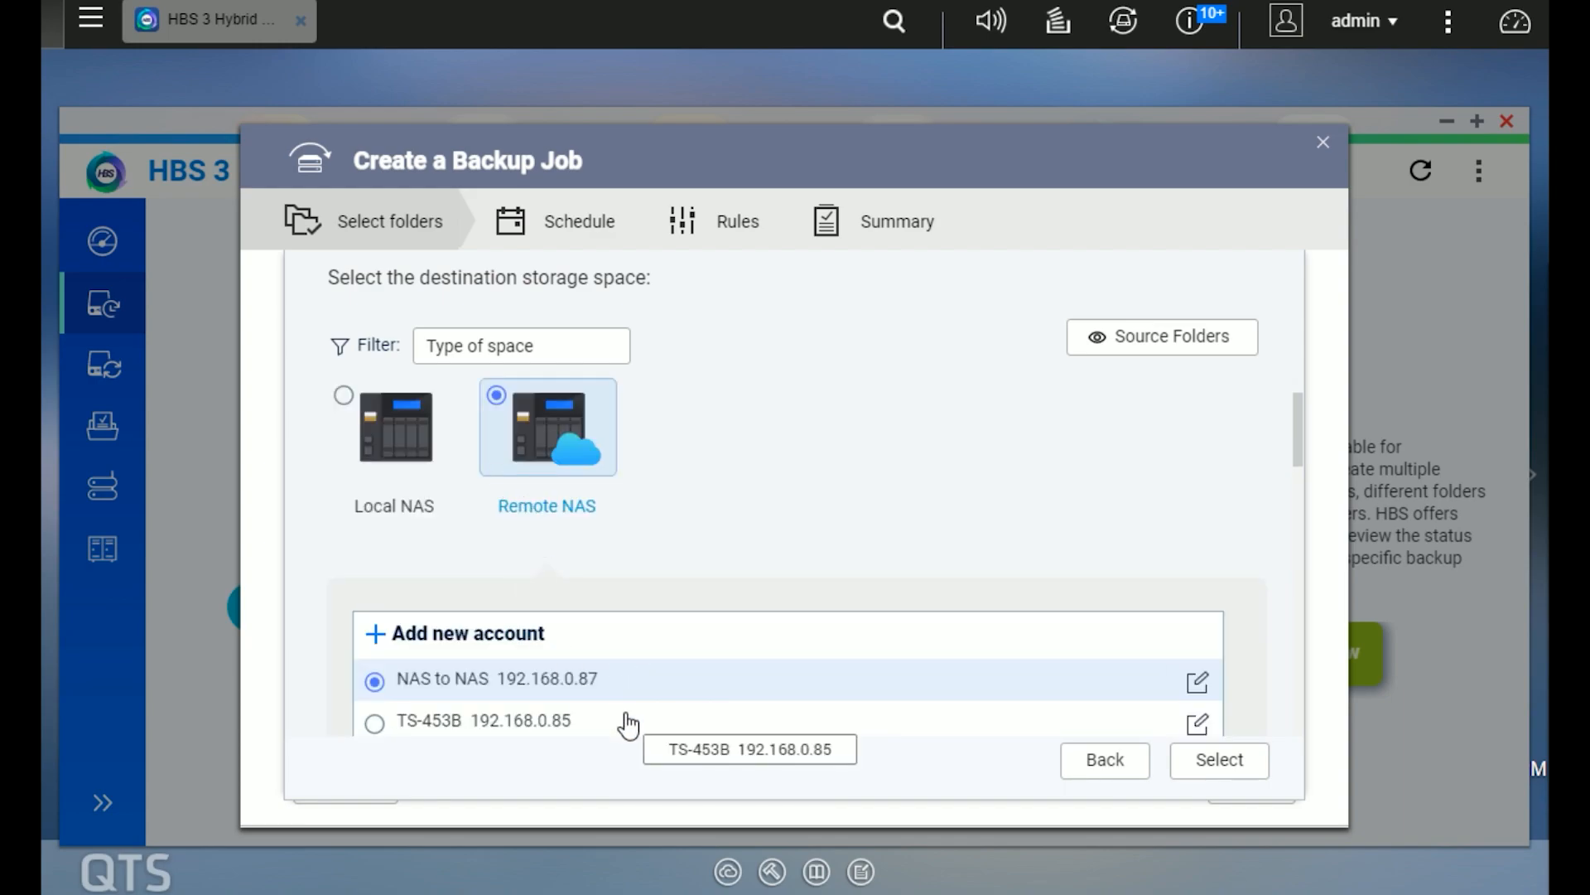
click(569, 728)
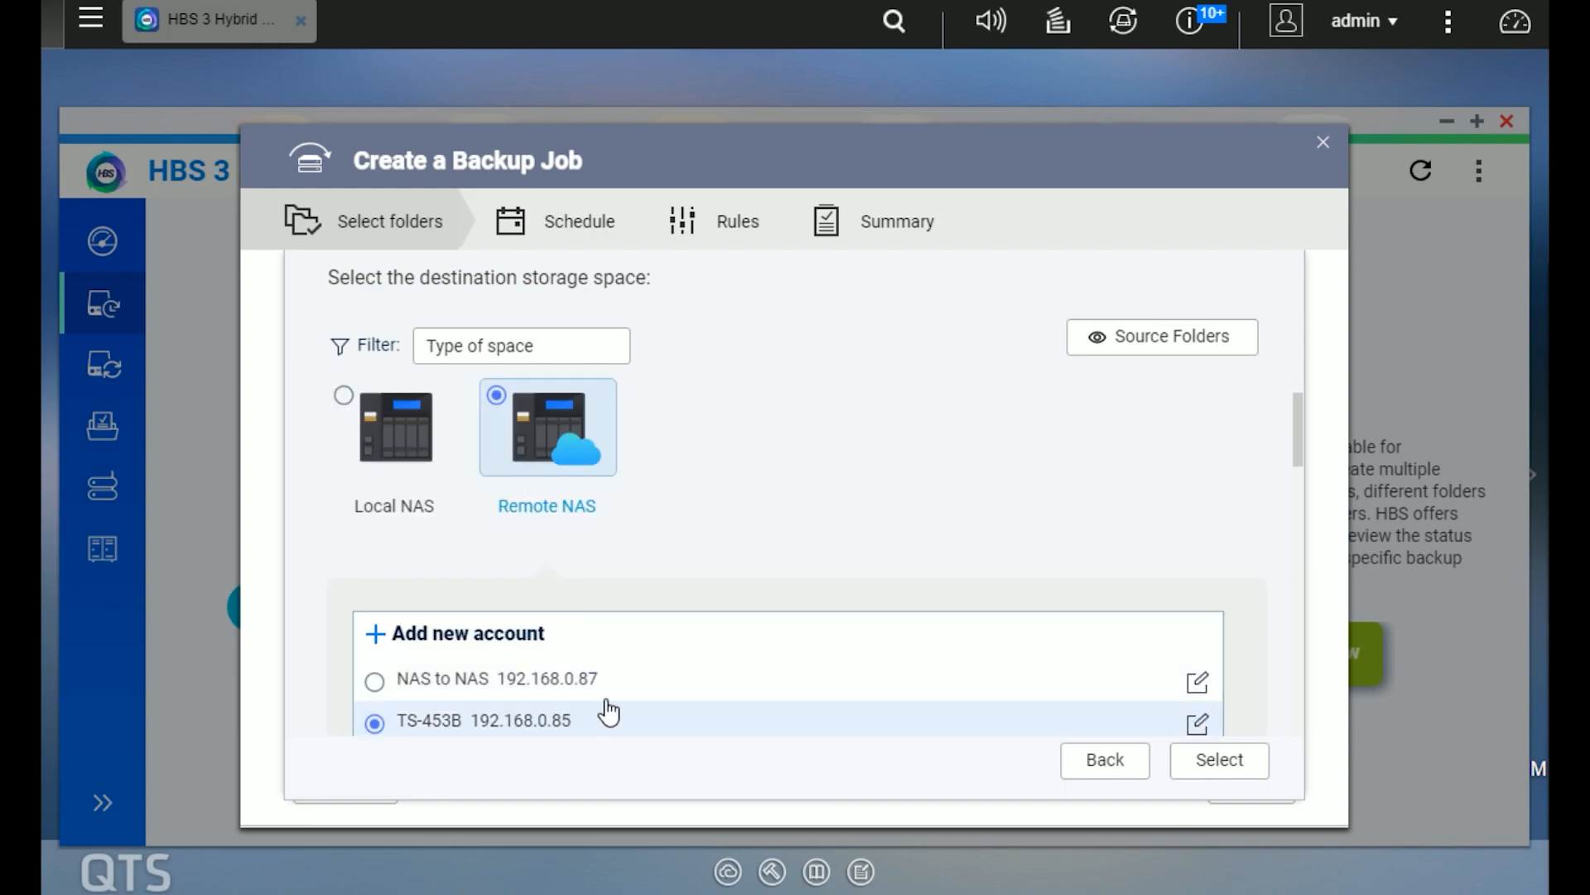
click(1219, 760)
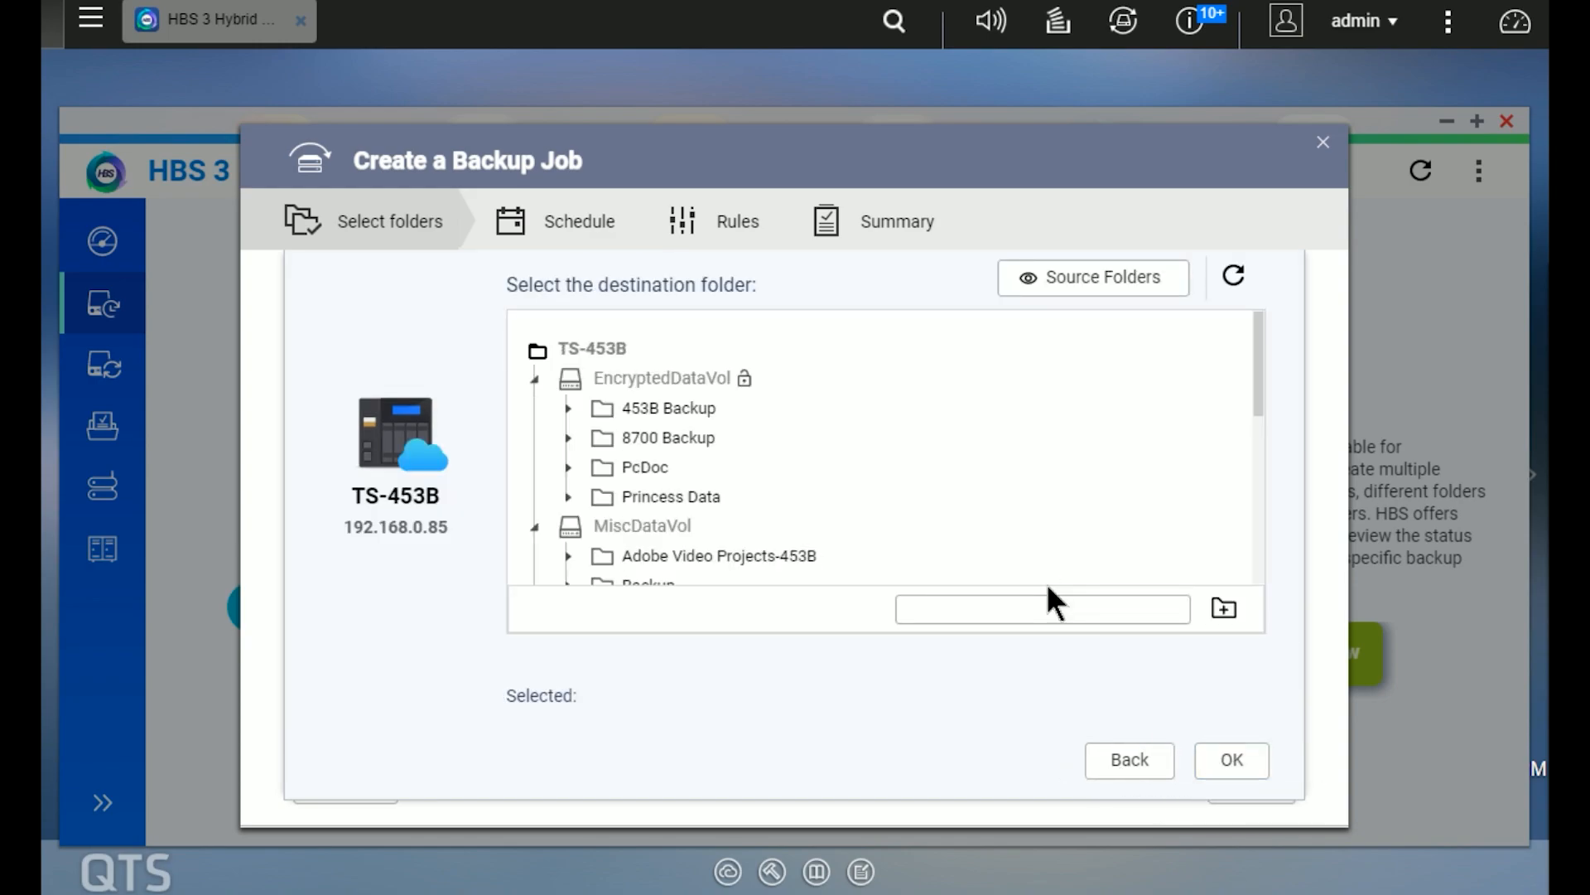
scroll(762, 493, down, 1)
scroll(760, 478, down, 2)
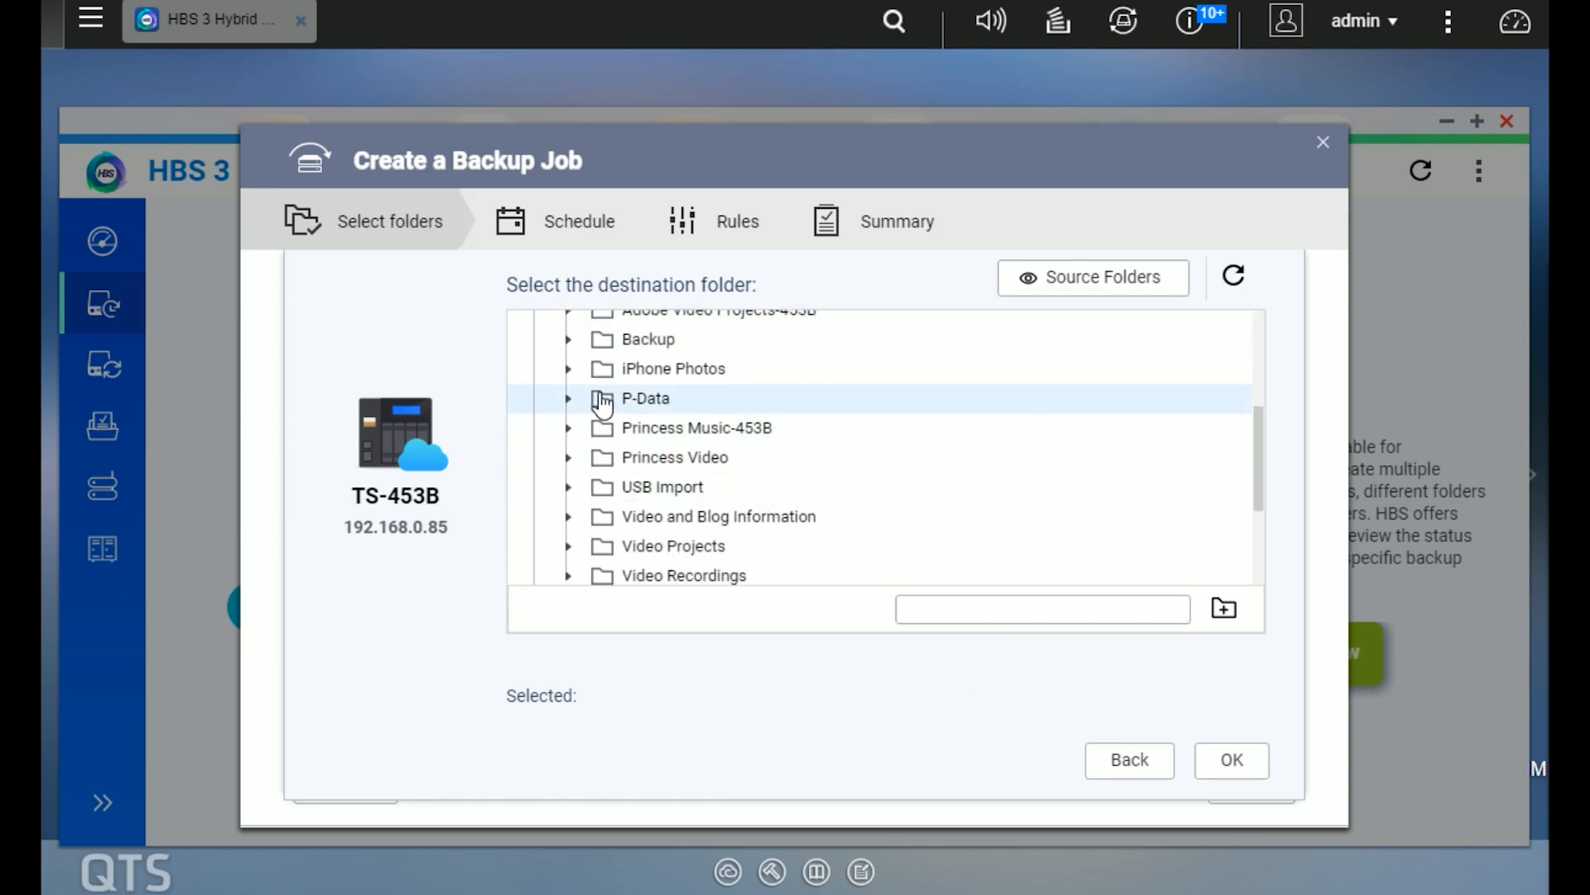
click(590, 344)
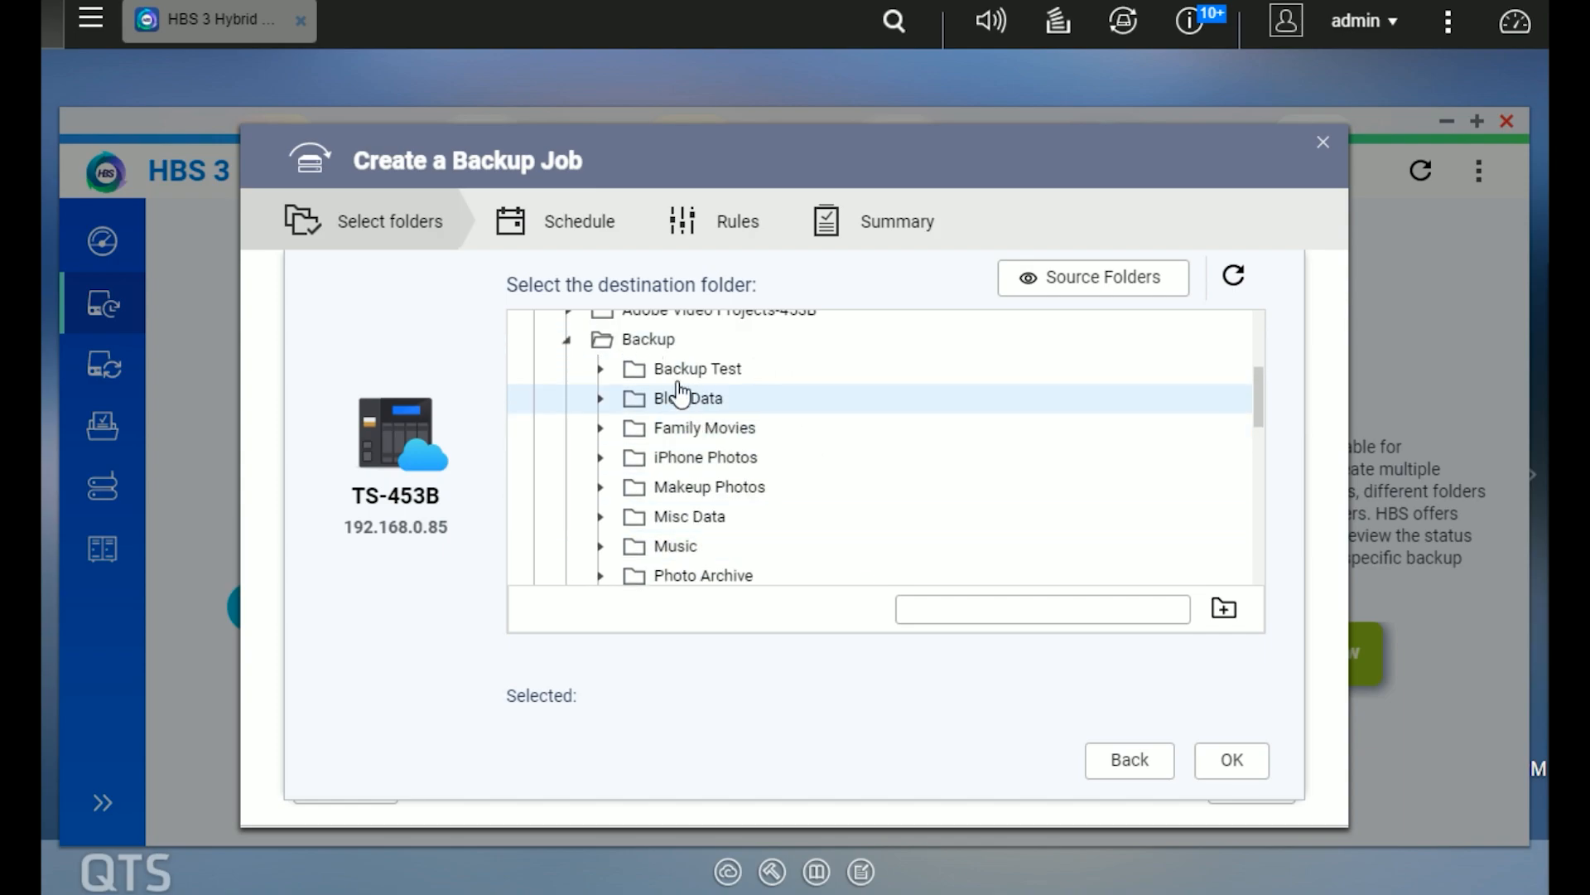
click(676, 370)
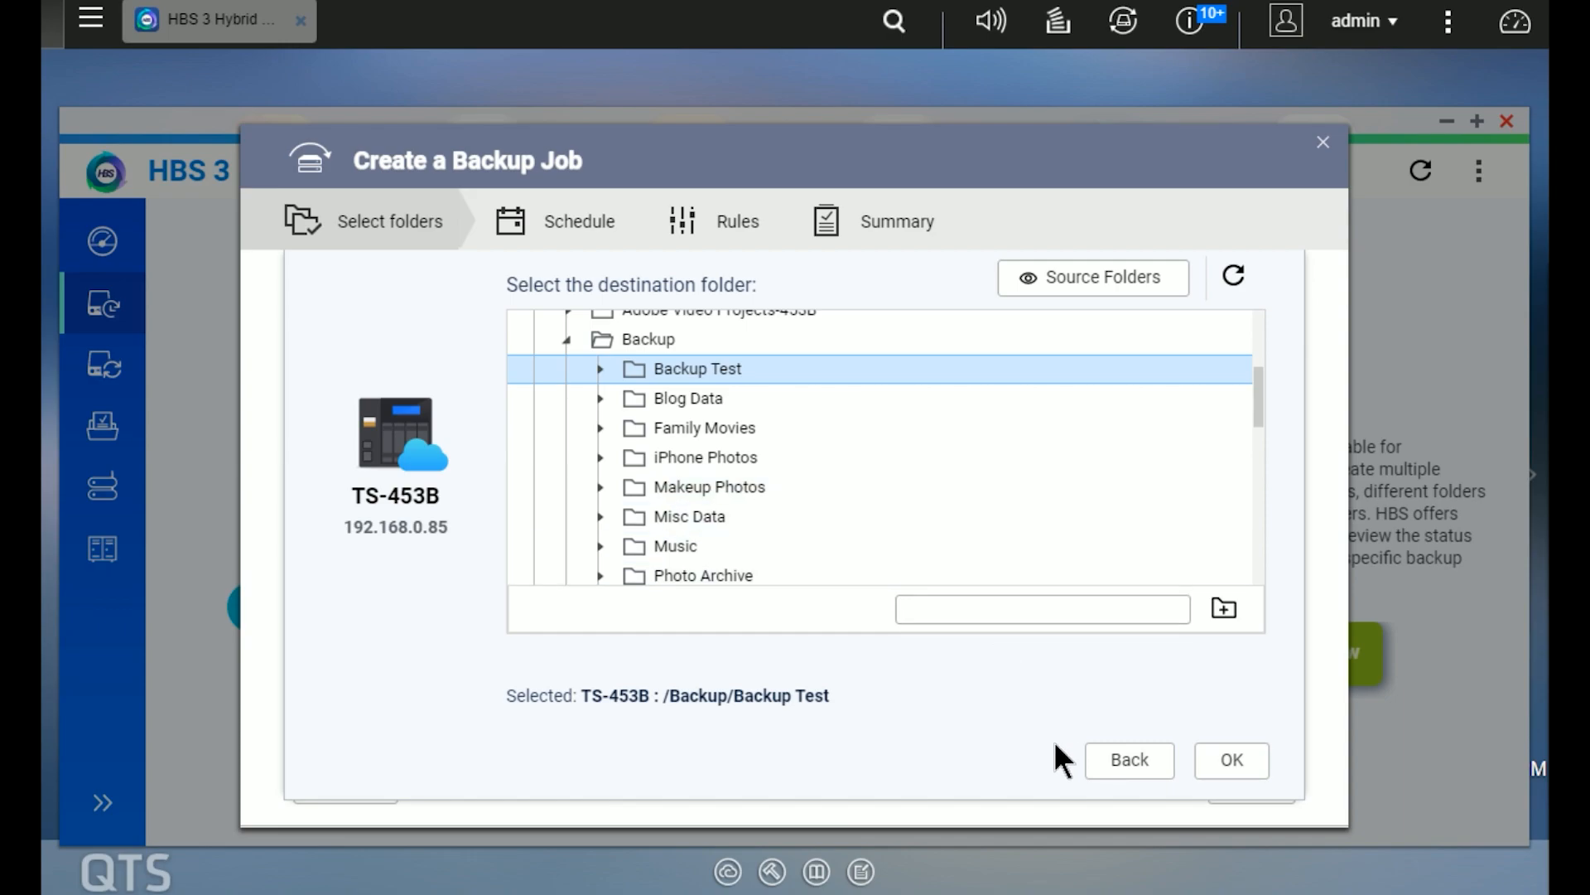
click(1242, 759)
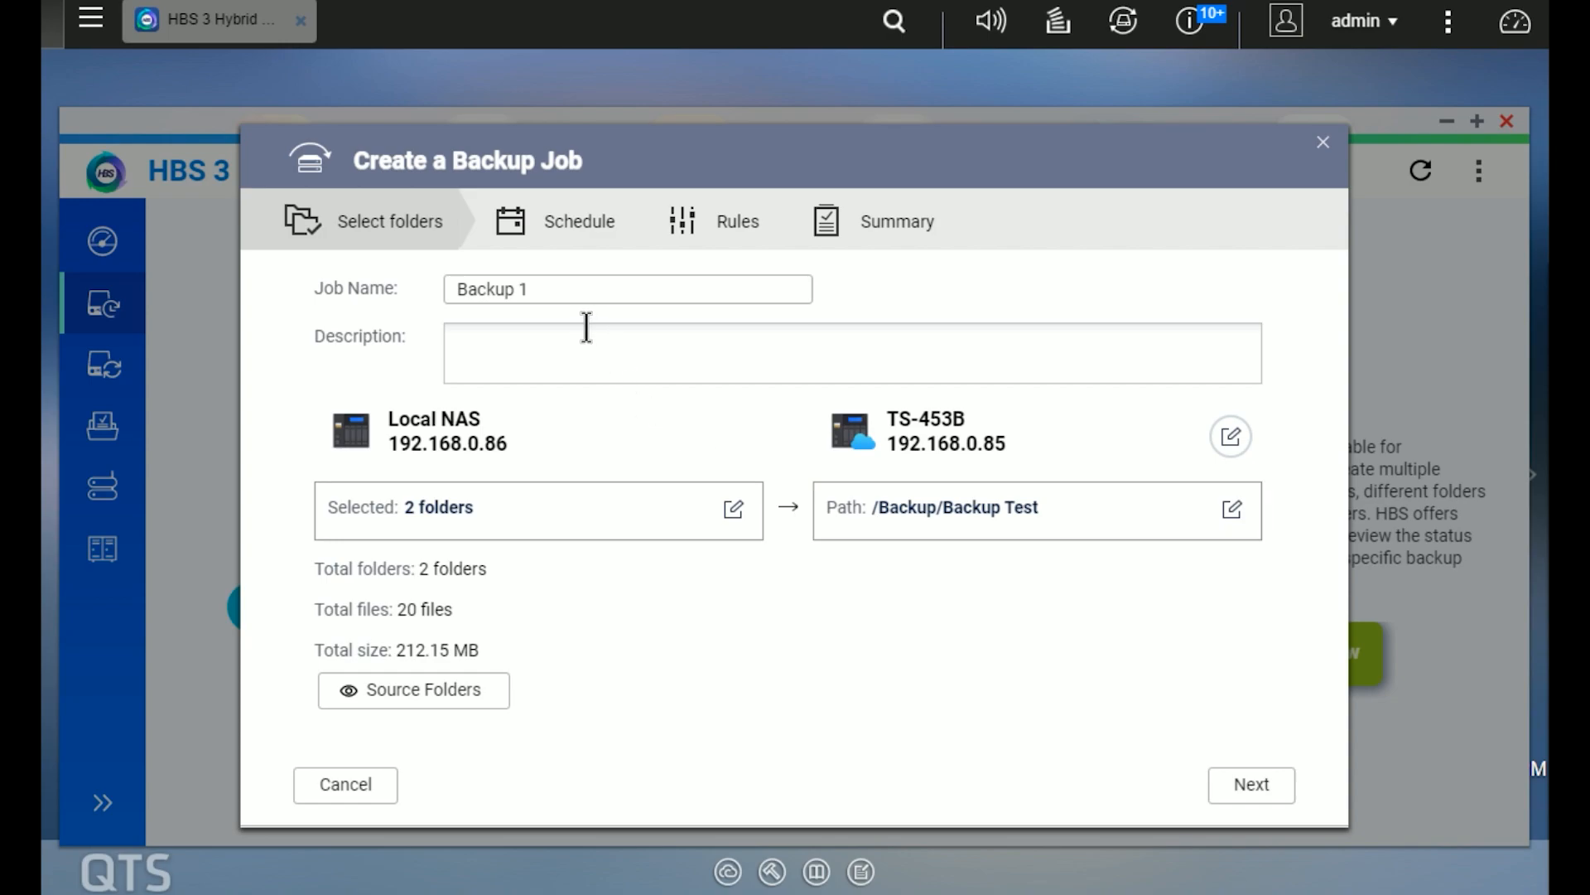
- Name the backup job NAS to NAS and proceed to its schedule settings
drag(533, 290, 437, 297)
text(NAS to NAS)
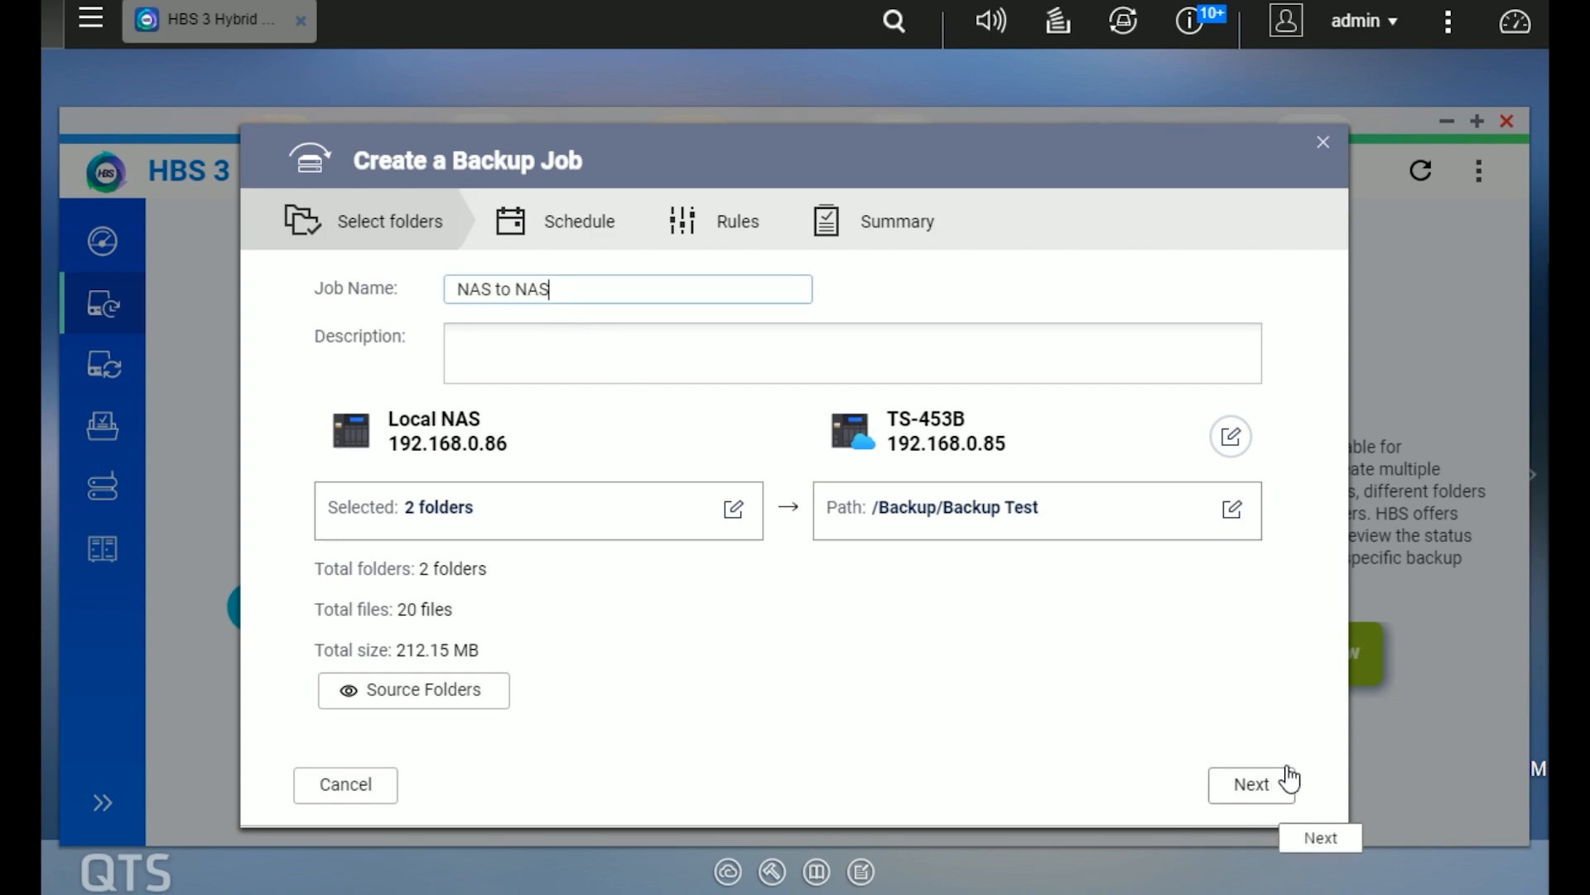
click(1232, 791)
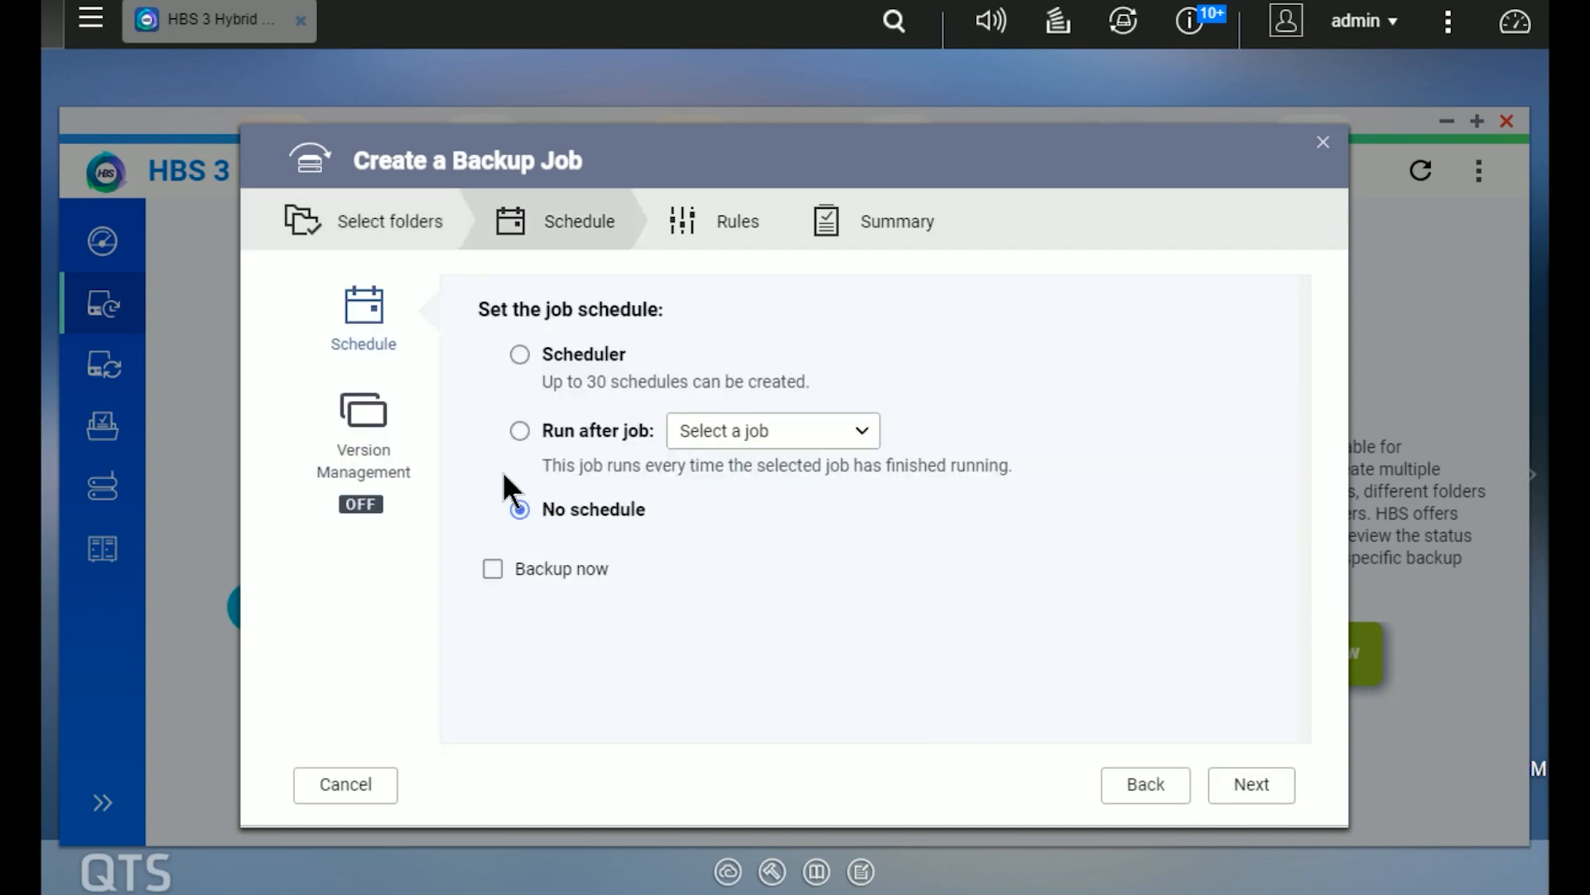
- Add a daily schedule to the backup job with a start time of 02:00
click(519, 355)
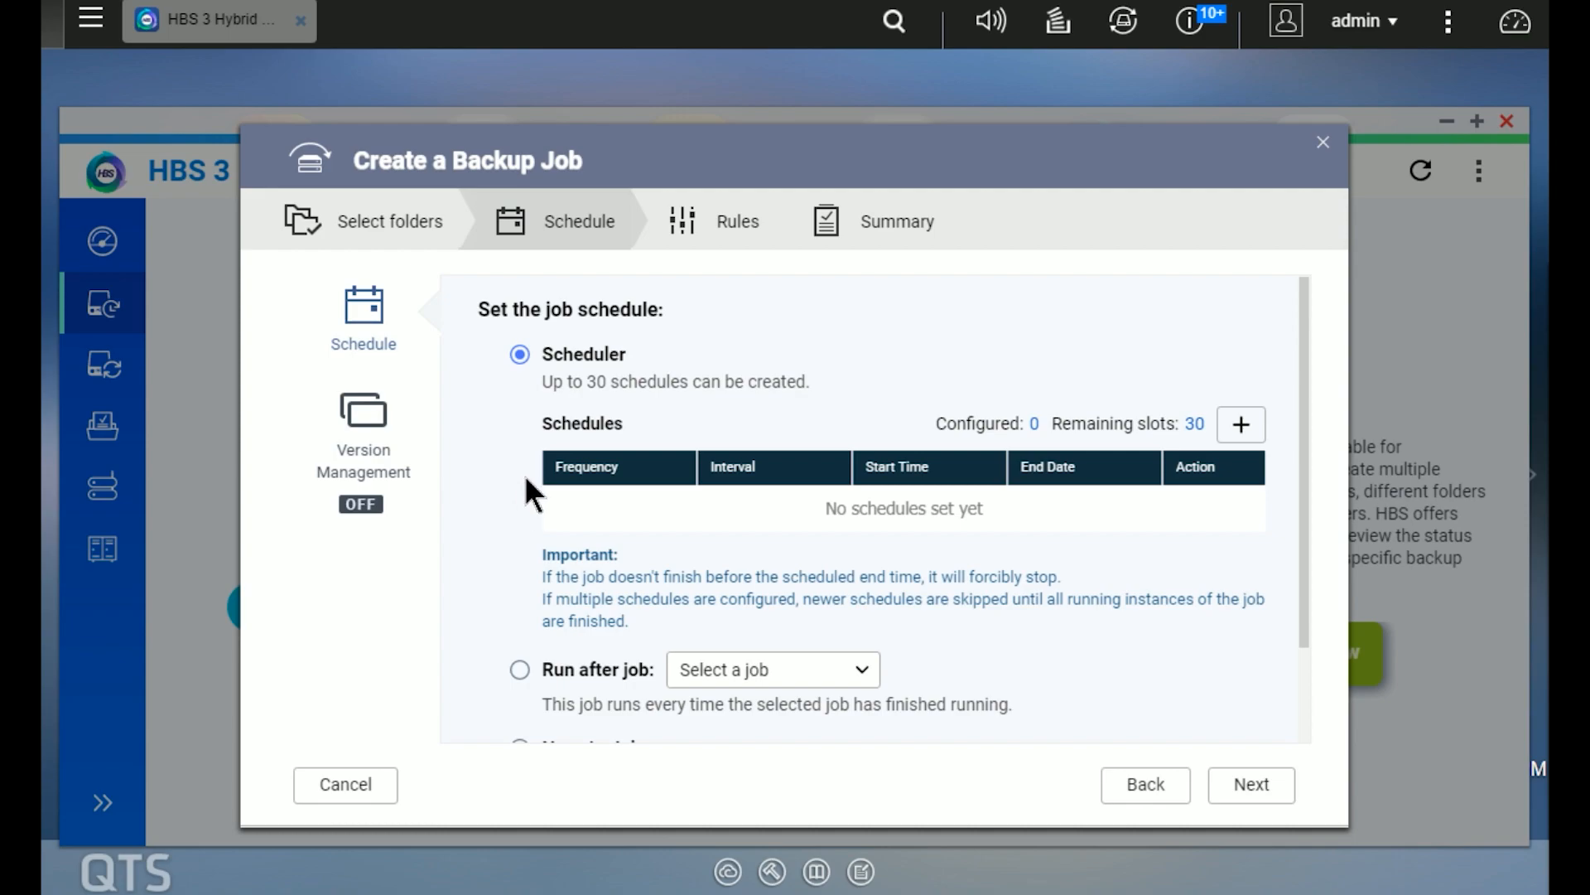
click(1240, 425)
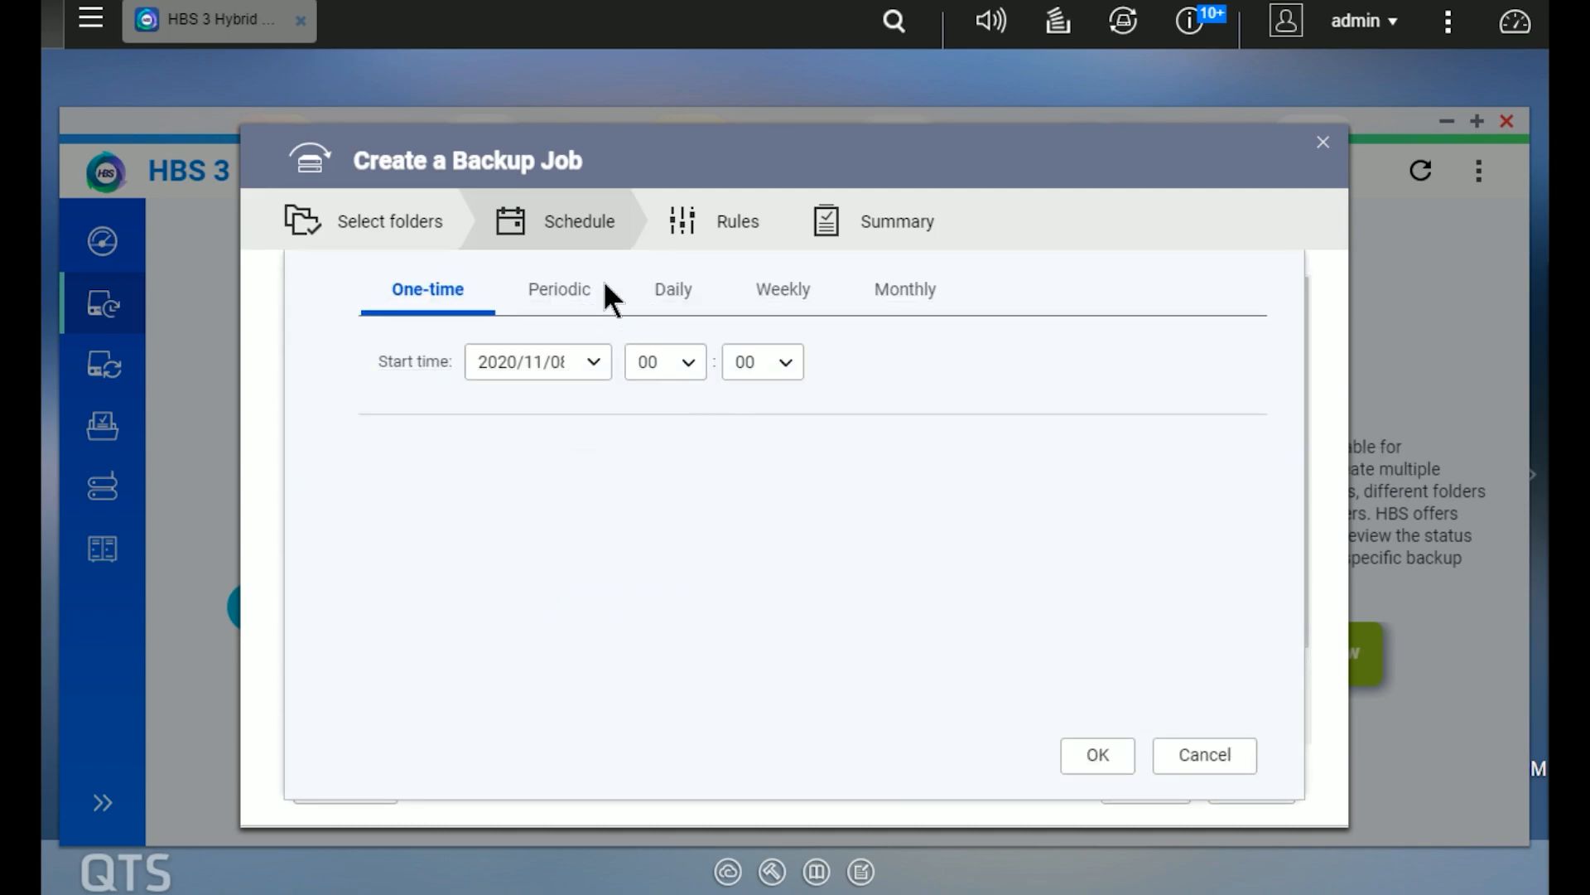
click(673, 292)
click(529, 367)
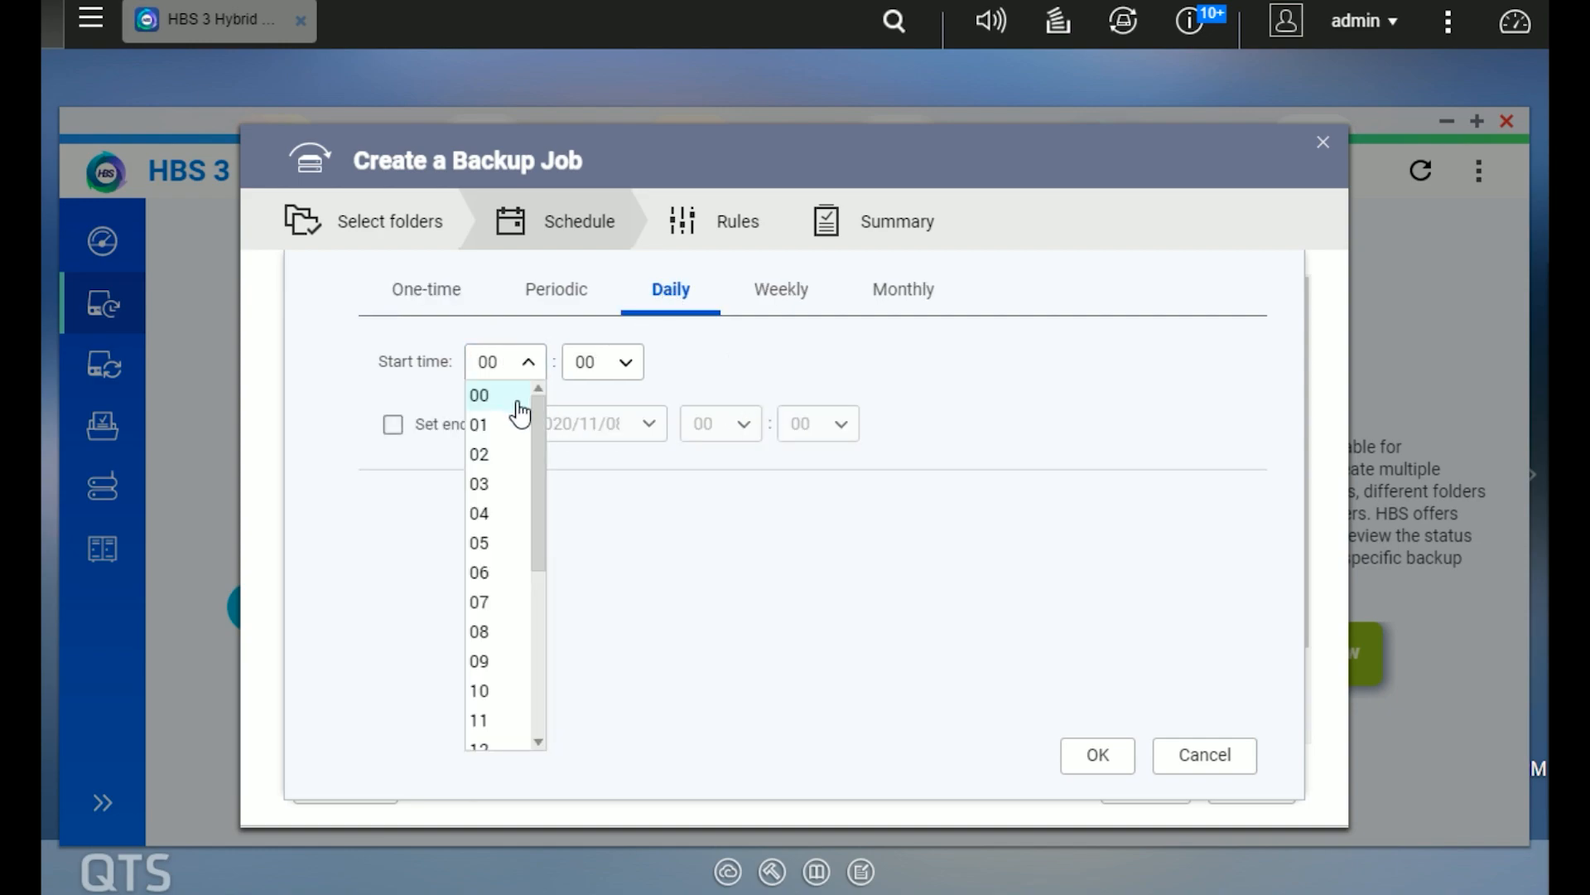
click(498, 452)
click(1114, 758)
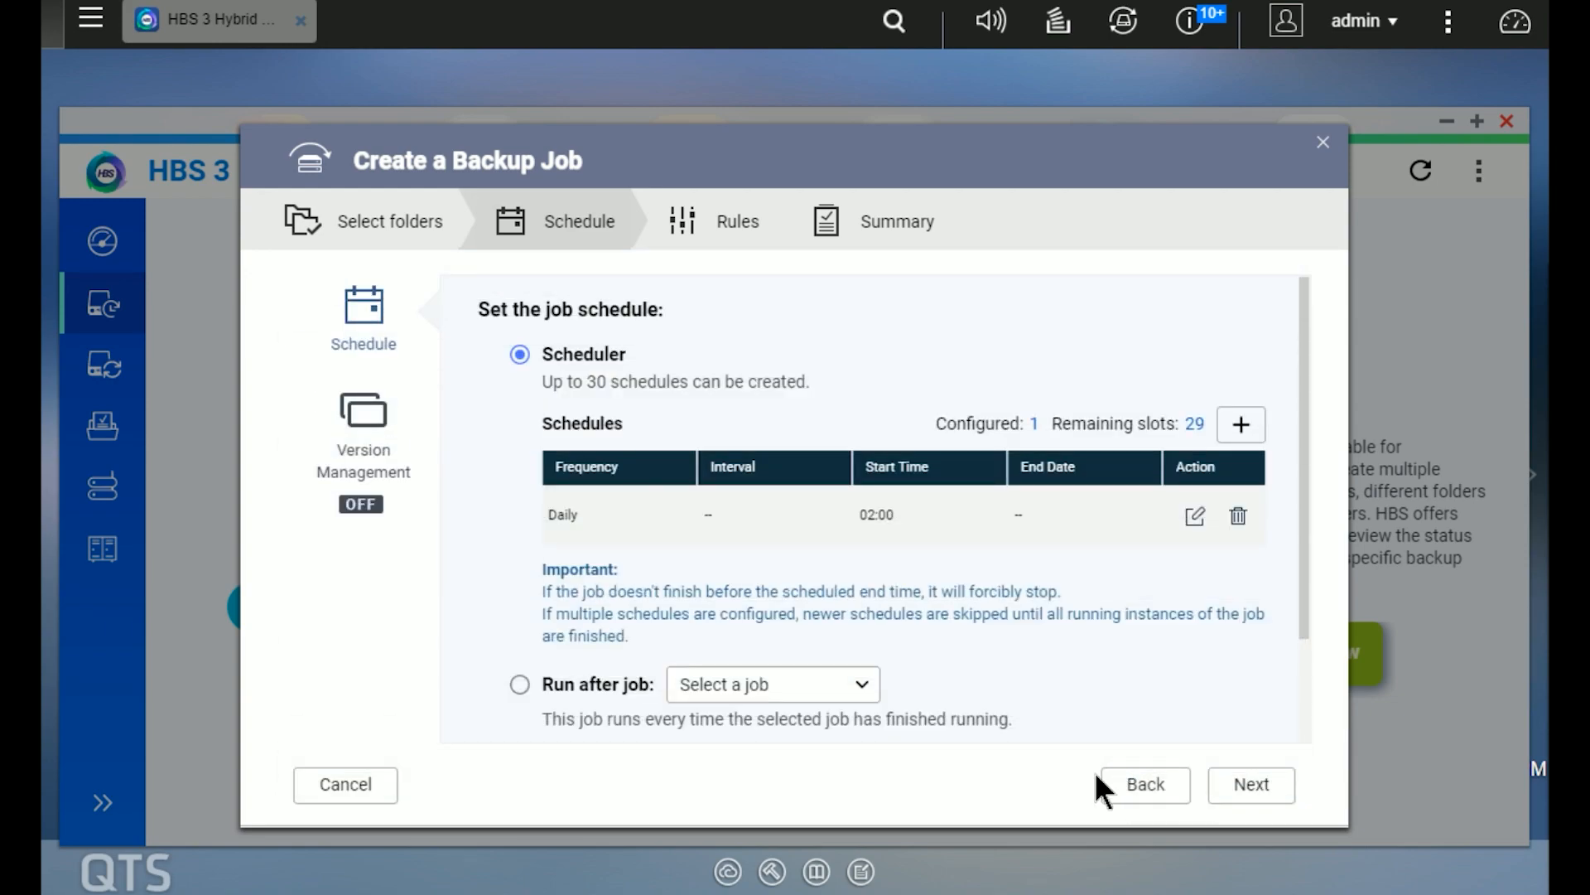
- Enable version management for the job, keeping Simple Versioning with 100 retained versions
click(365, 427)
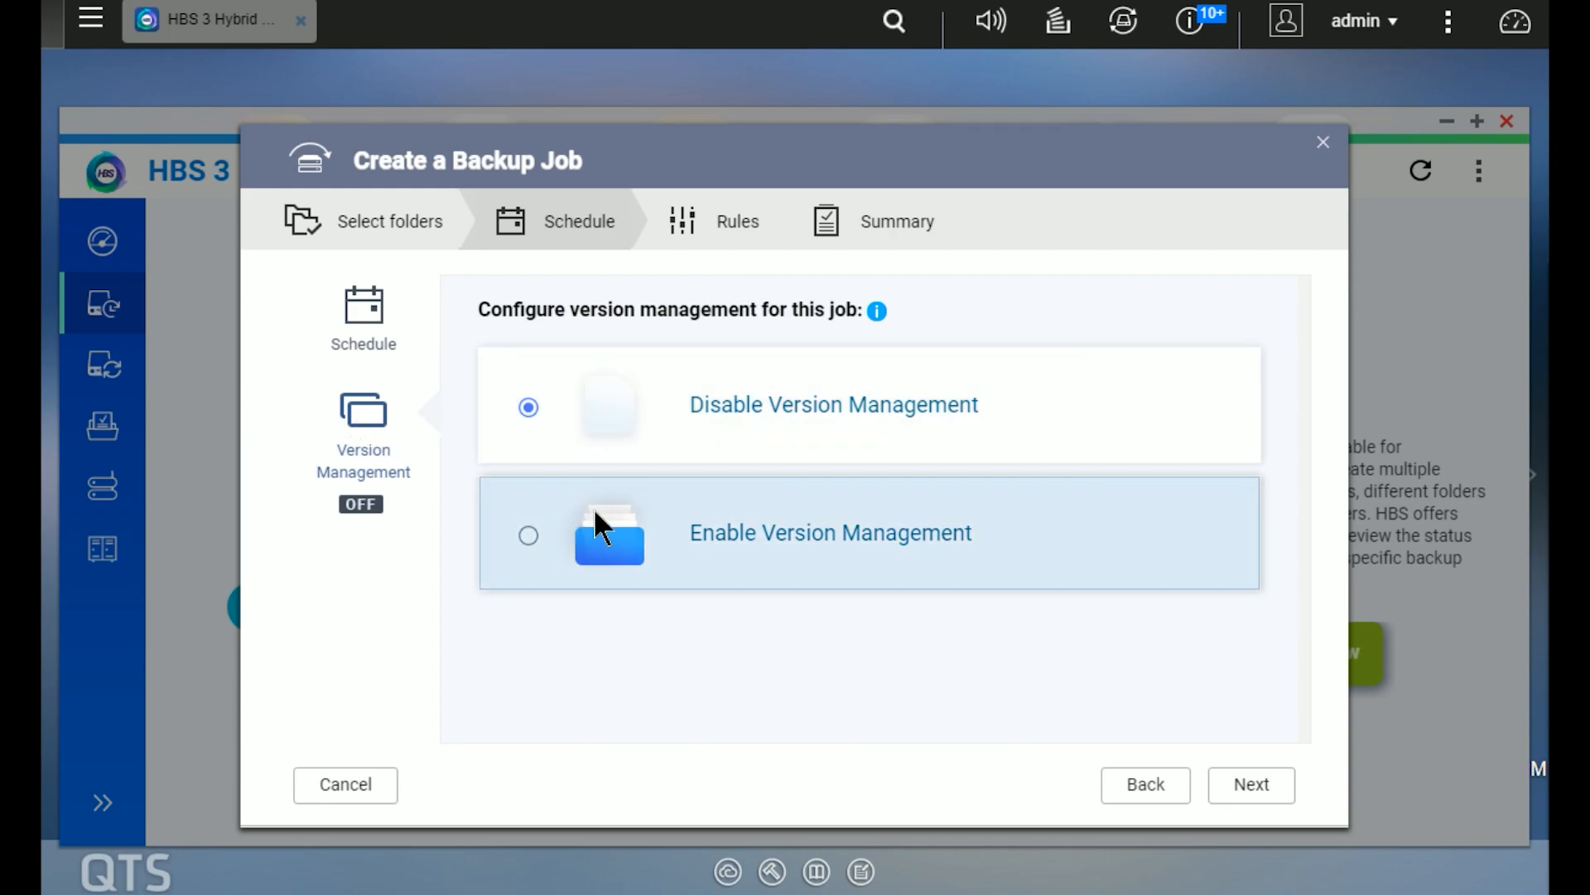
click(528, 537)
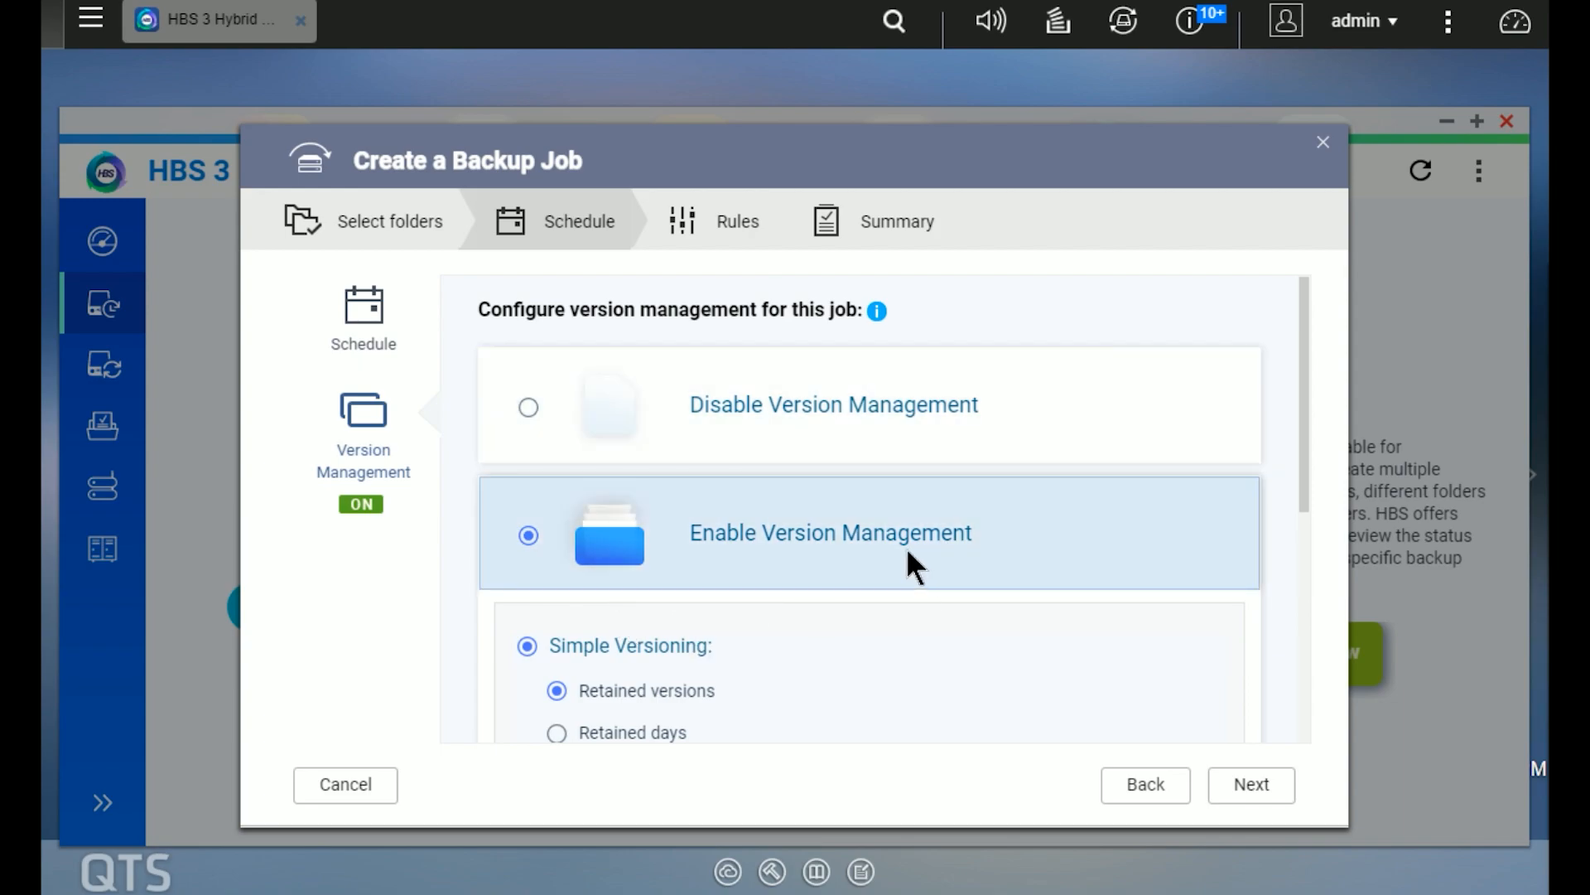
scroll(906, 548, down, 3)
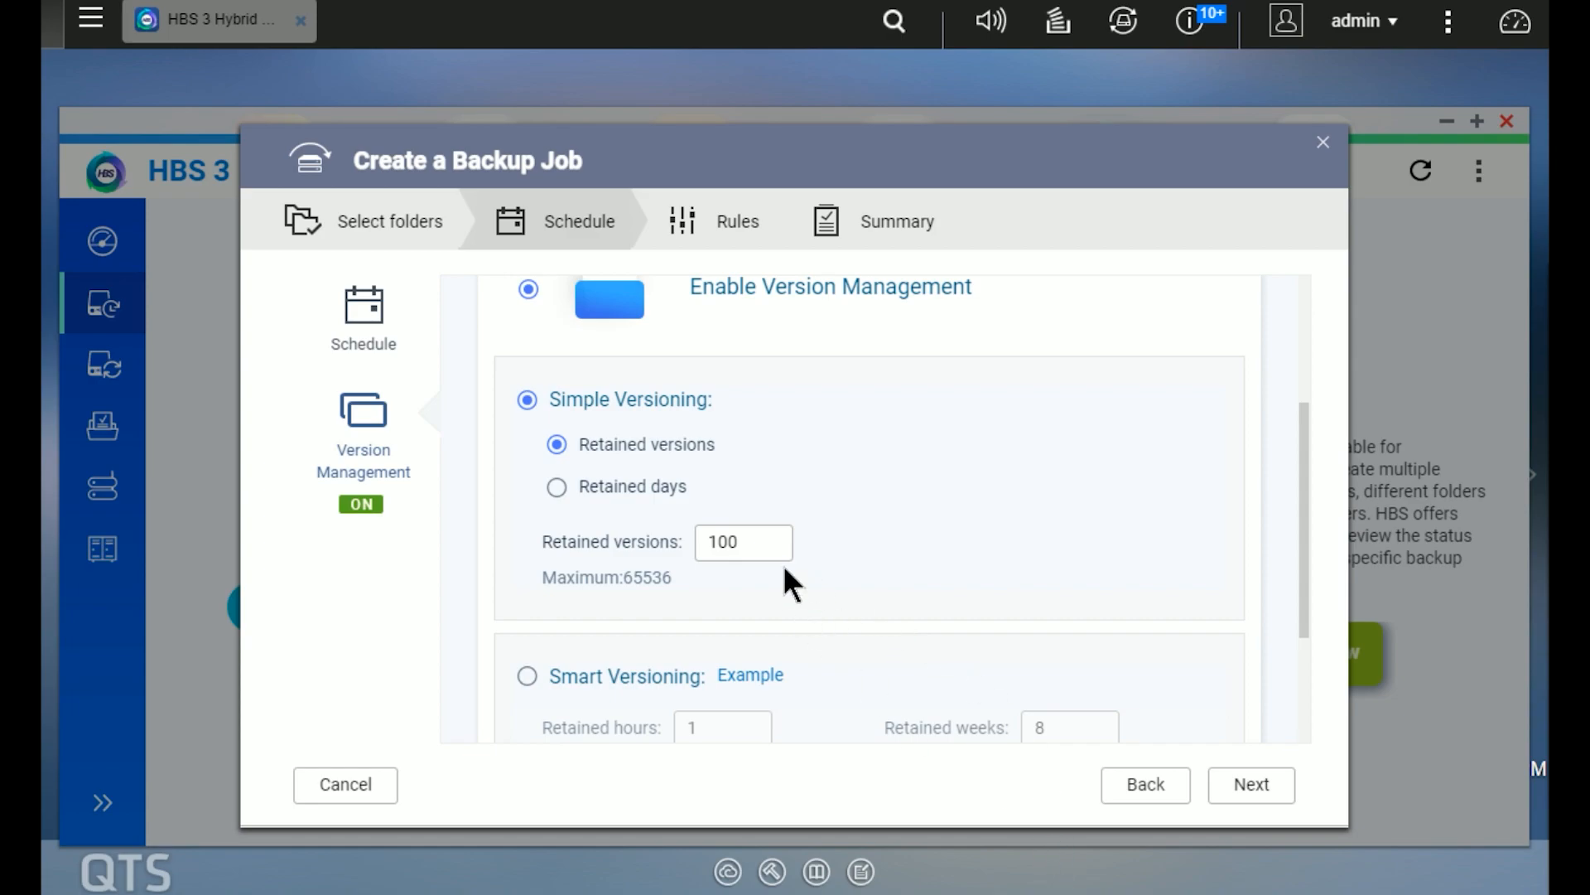
click(1245, 782)
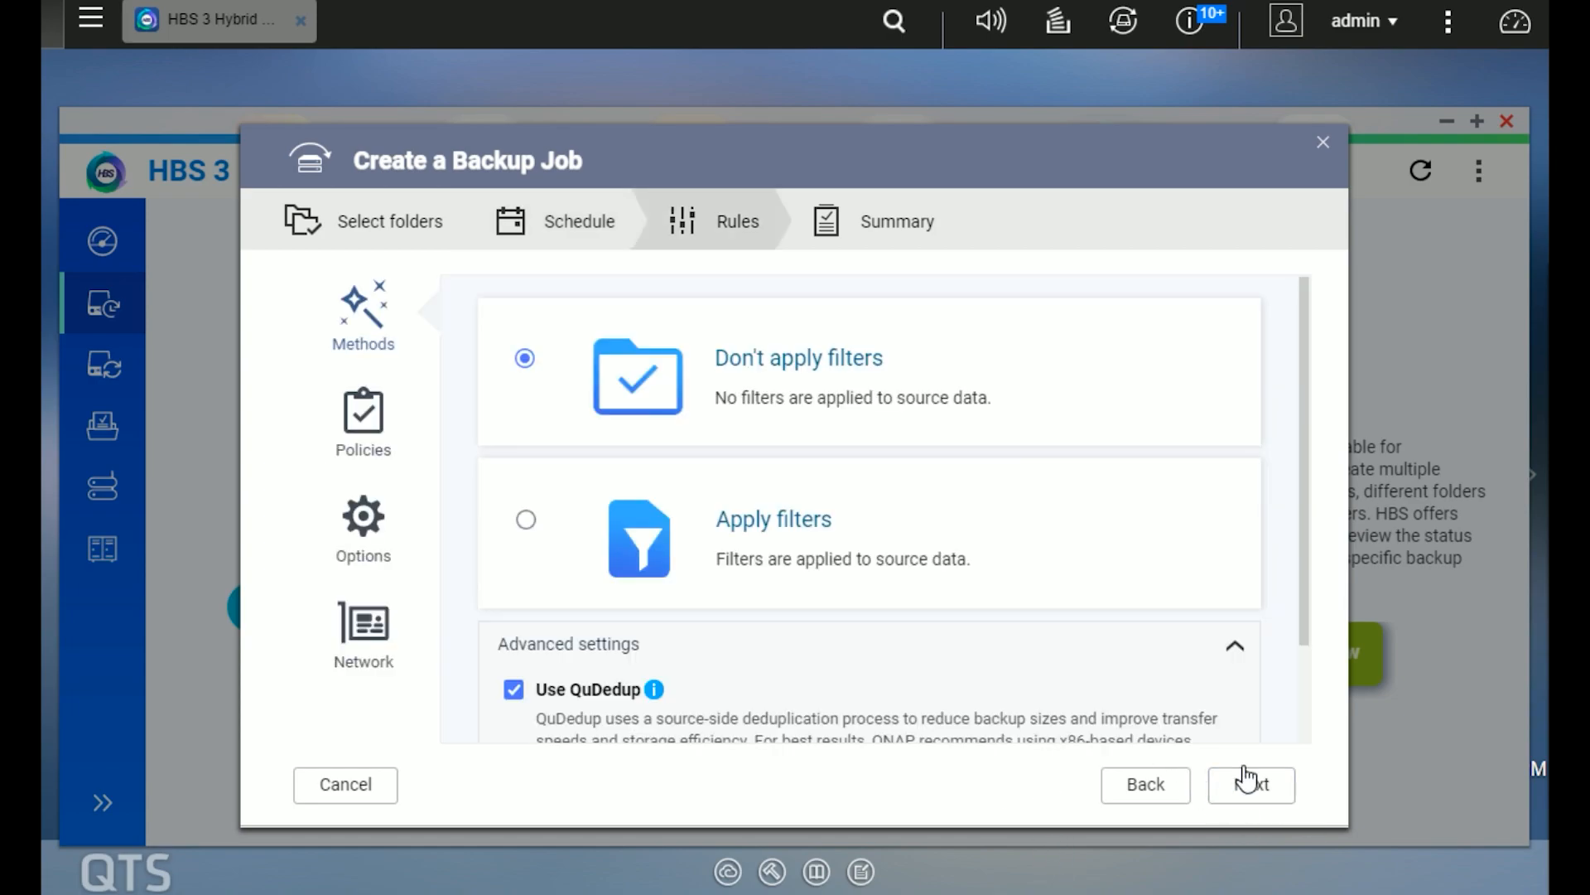
- Keep QuDedup enabled with no filters applied in the job's rules and finish creating the backup job
scroll(695, 571, down, 1)
scroll(696, 574, down, 2)
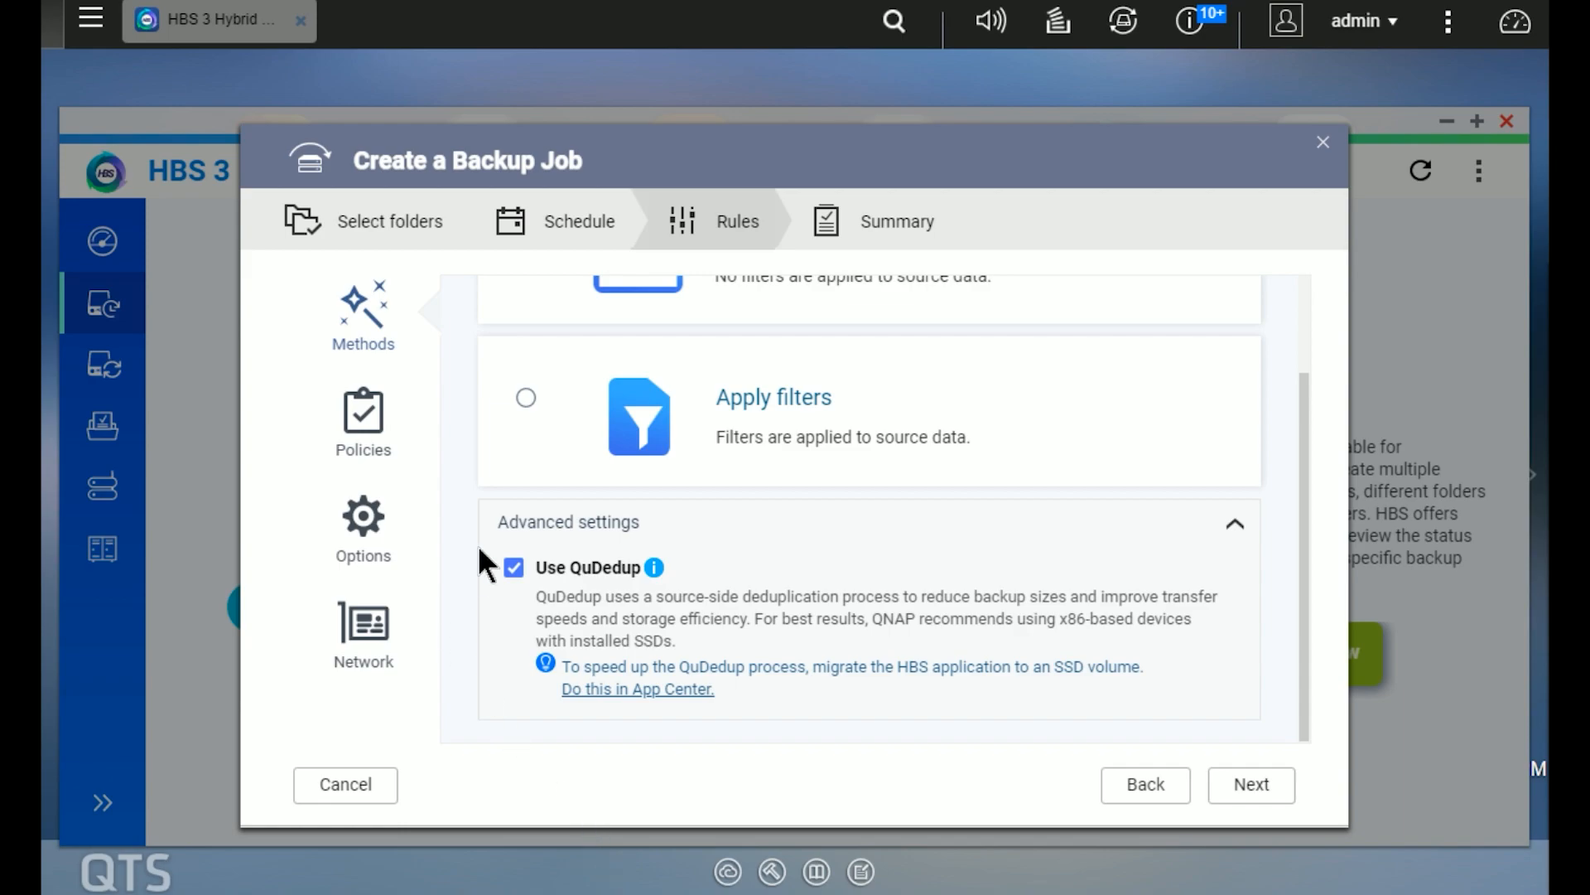
click(1251, 785)
click(1226, 780)
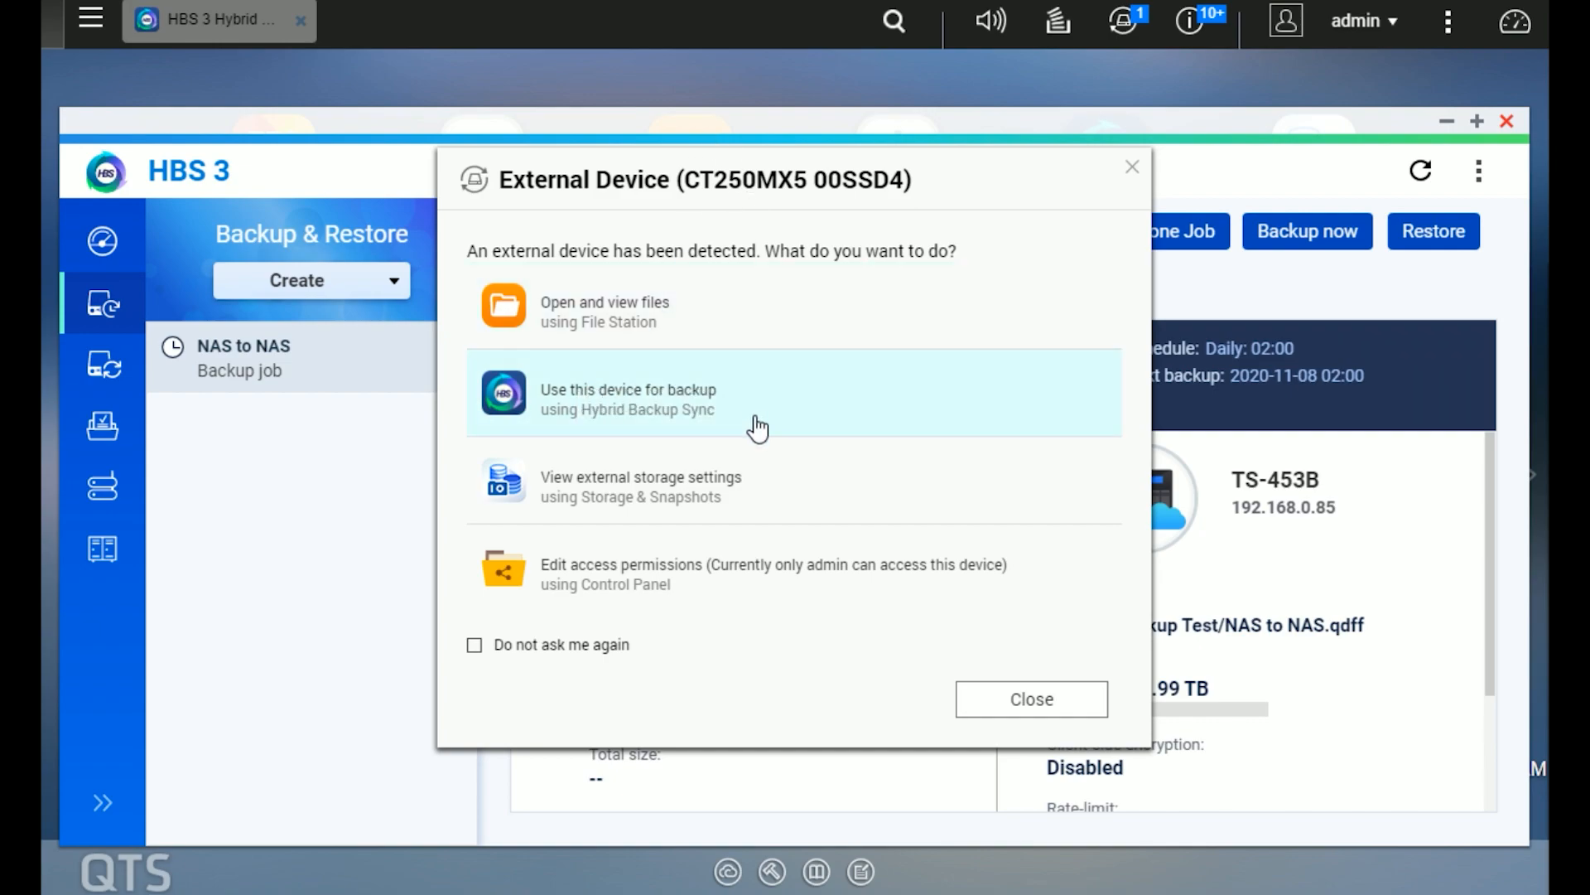
- Choose the external device for backup and start a new backup job with Backup Test and Backup Test 2 as source folders
click(663, 396)
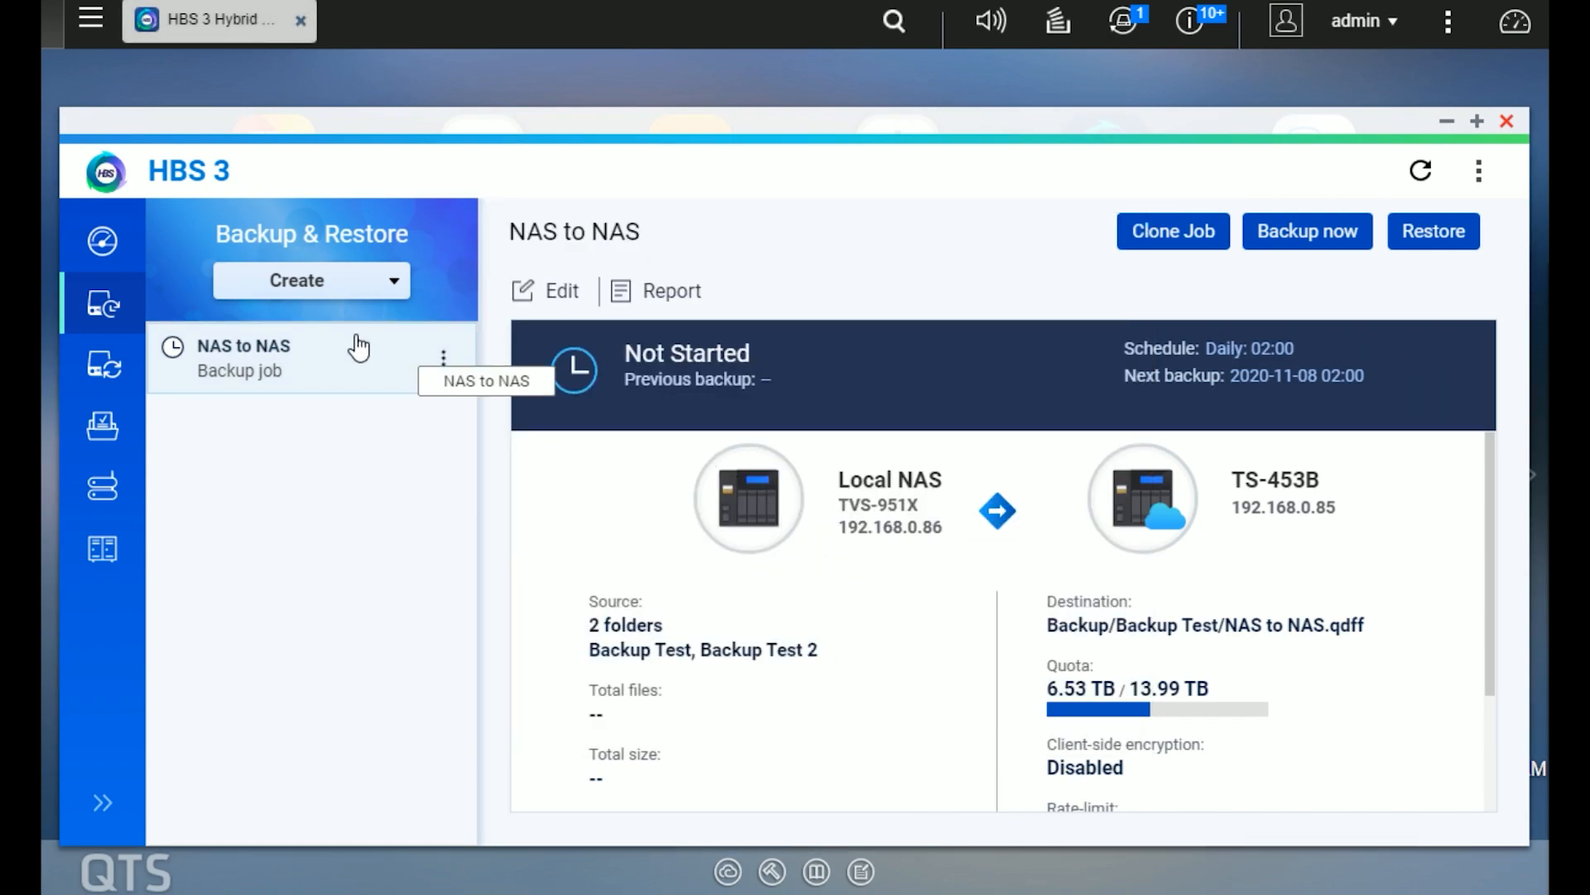
click(315, 286)
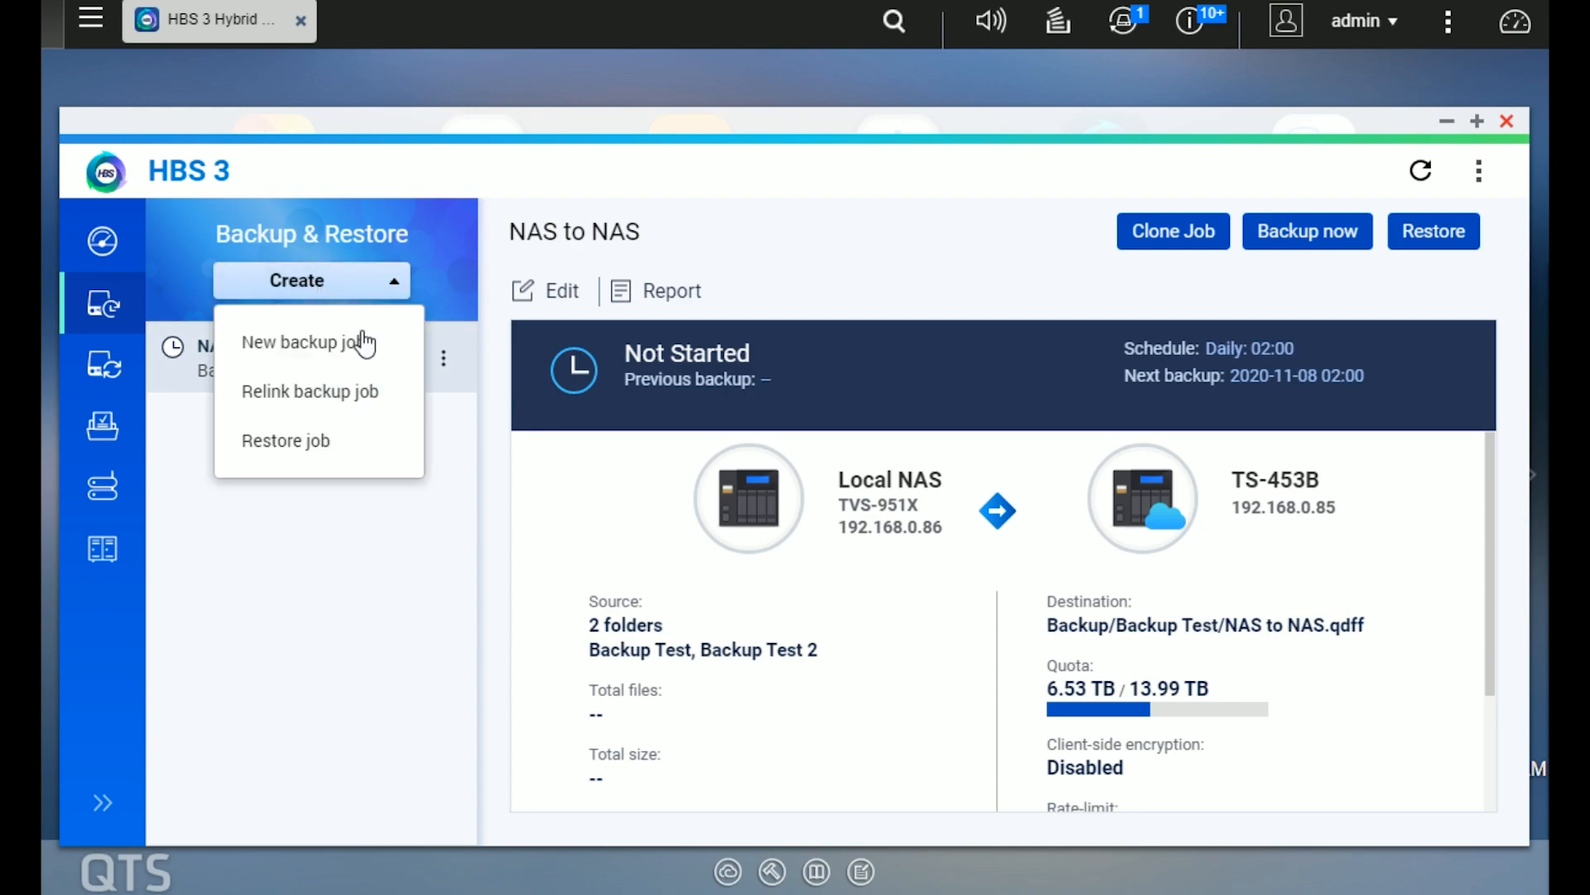
click(287, 346)
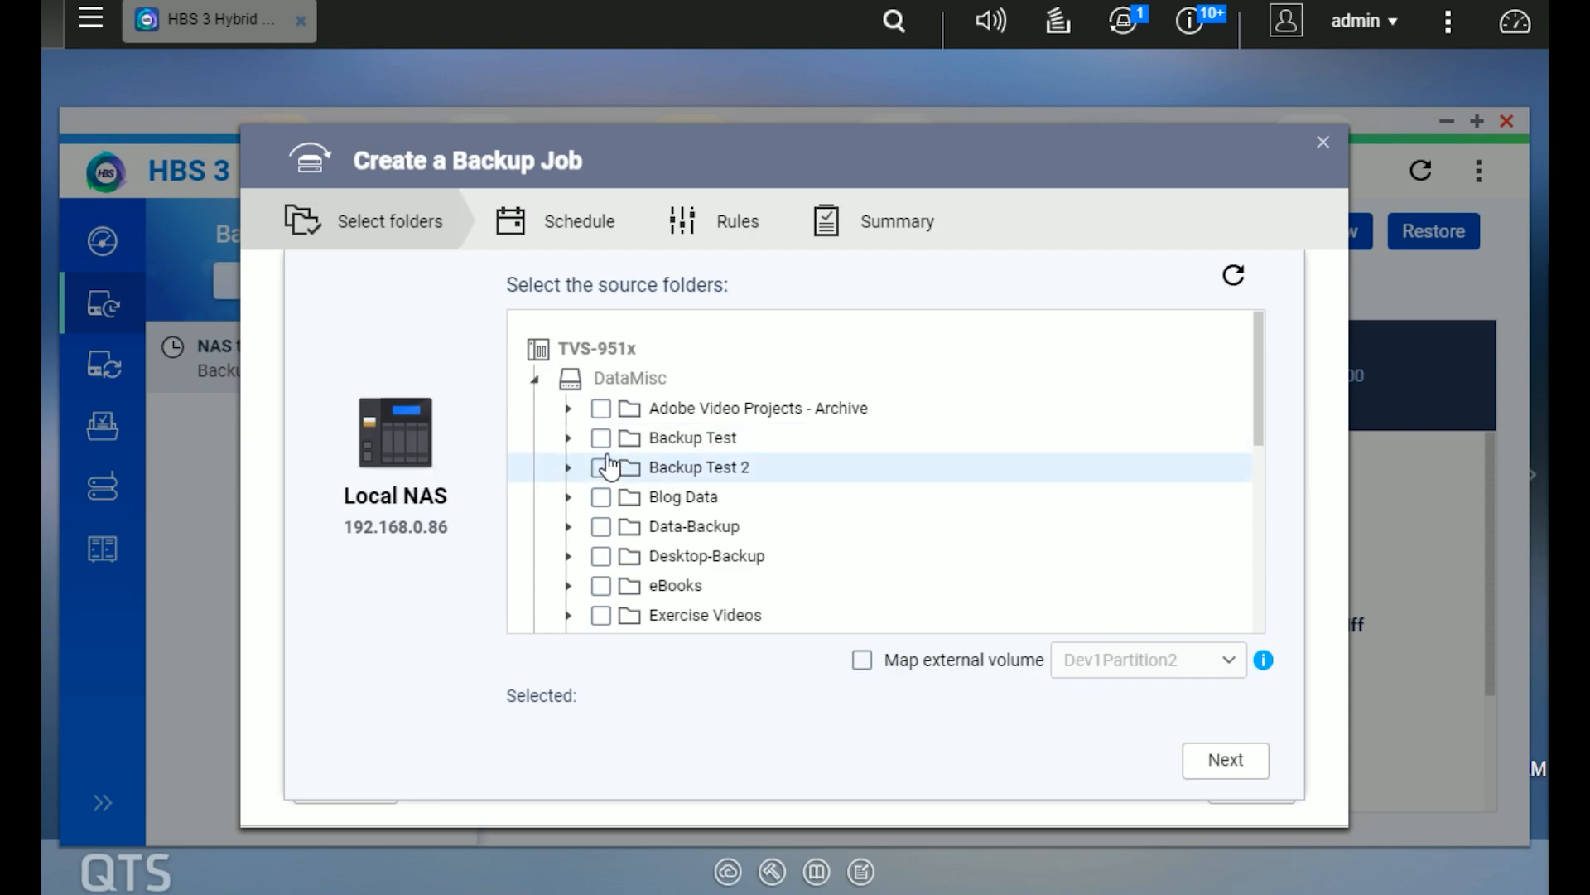
click(602, 437)
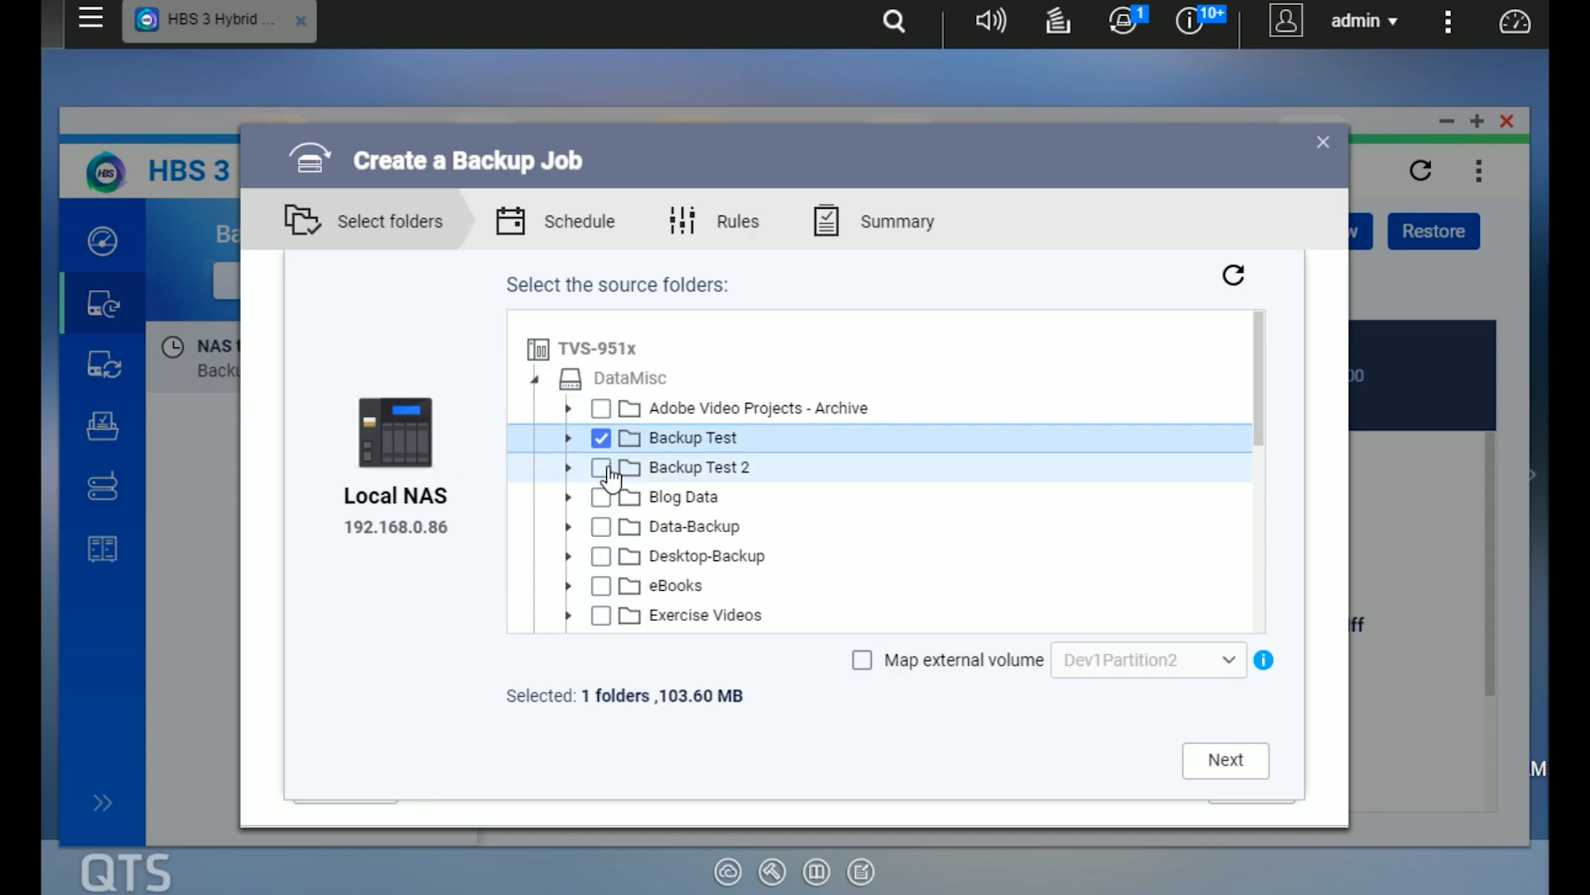
click(600, 468)
click(1233, 757)
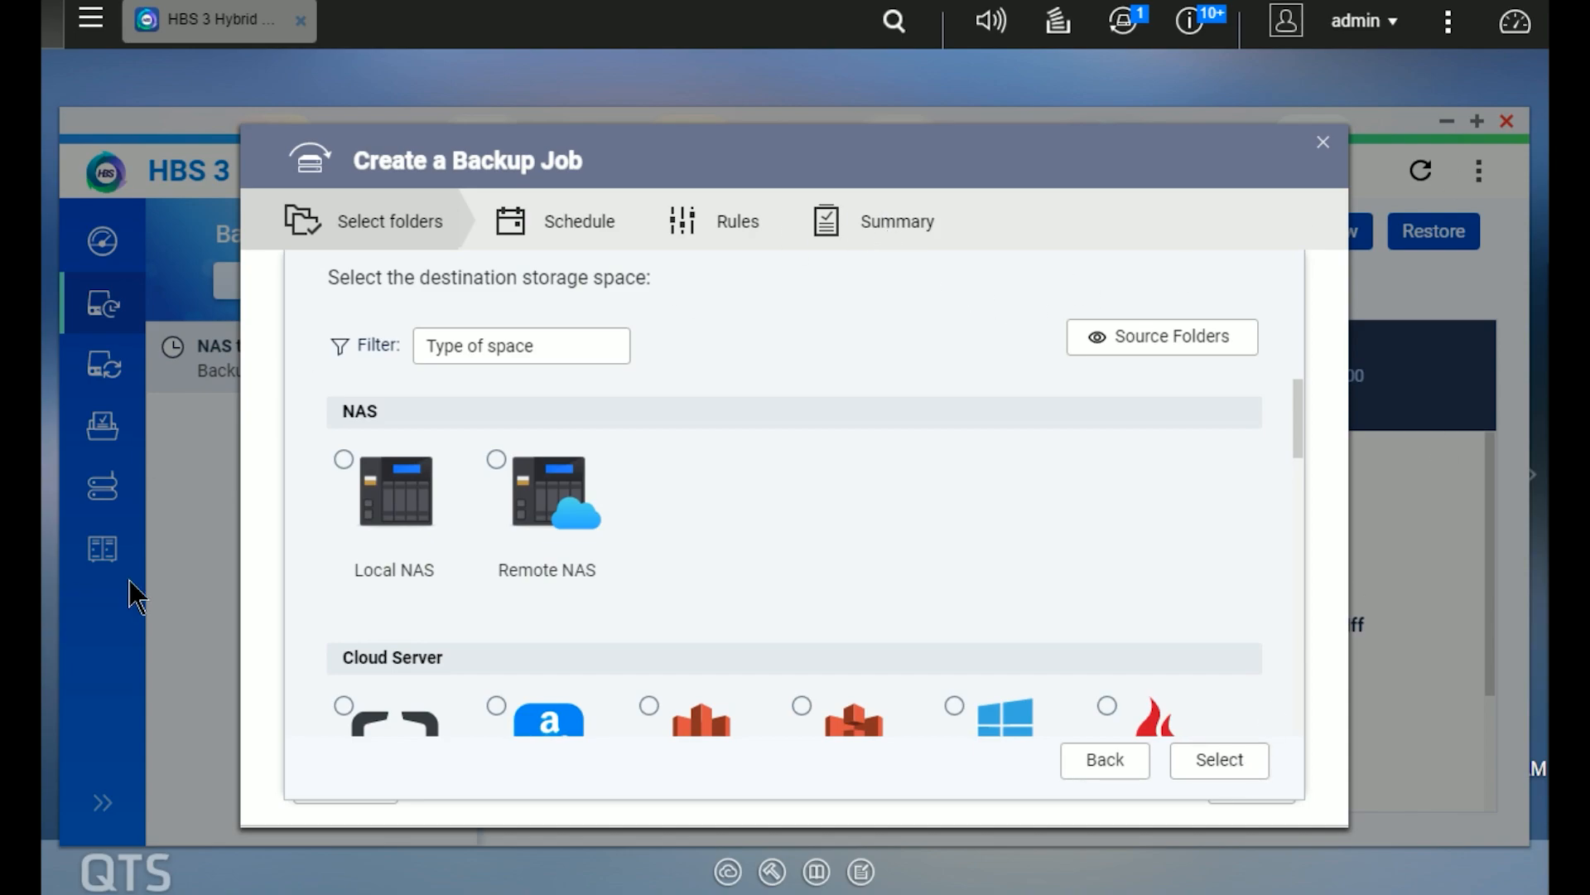
- Set the job's destination to the Backup folder on the external device Dev1Partition2 of the Local NAS
click(346, 460)
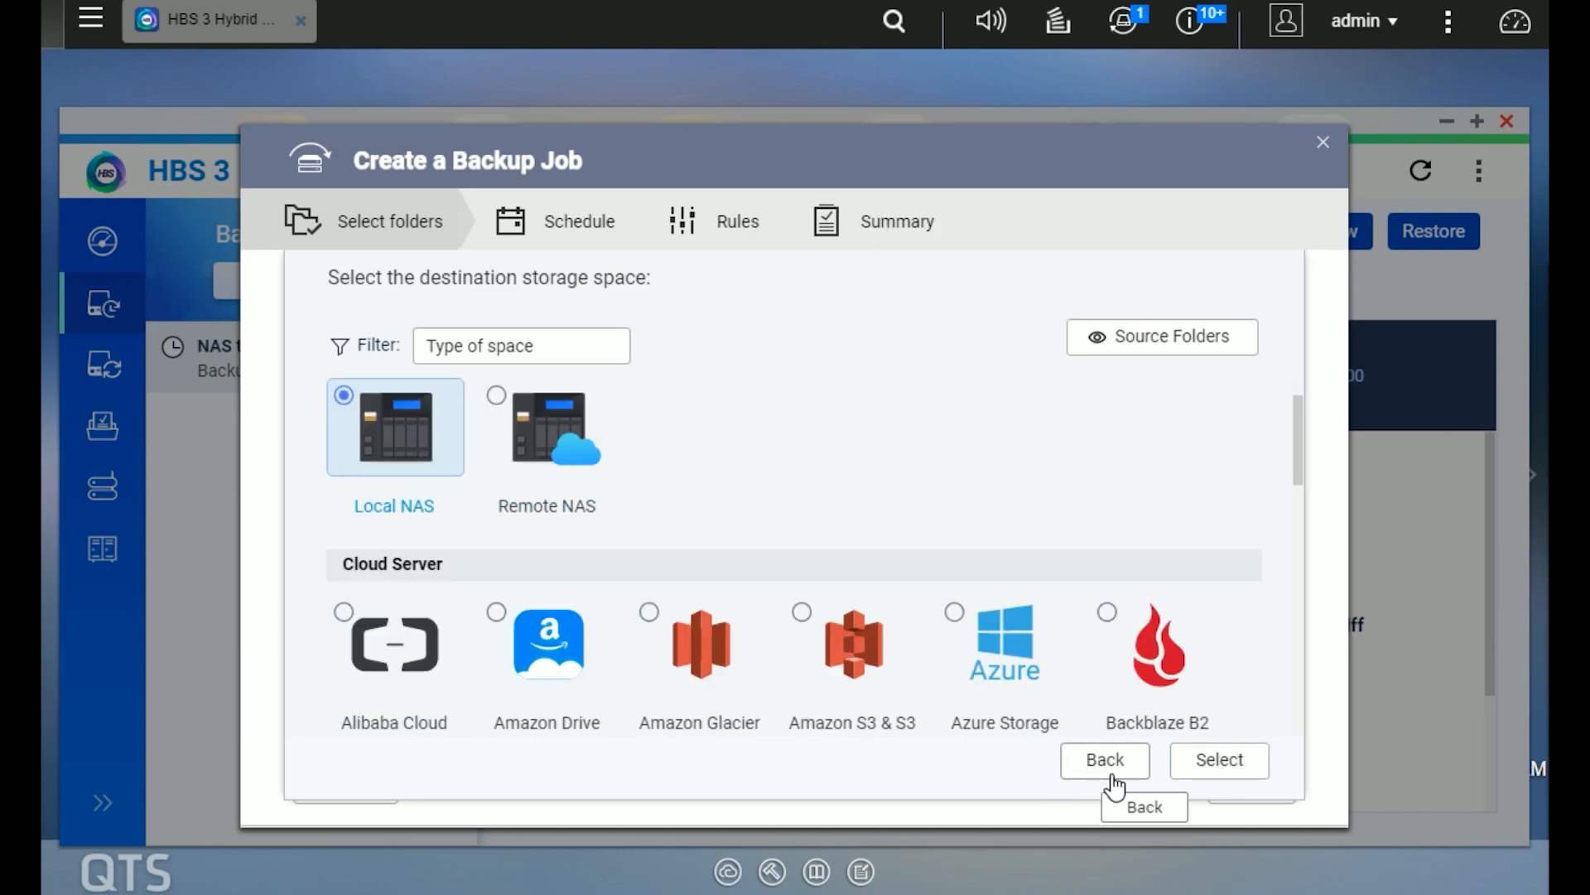
click(1219, 764)
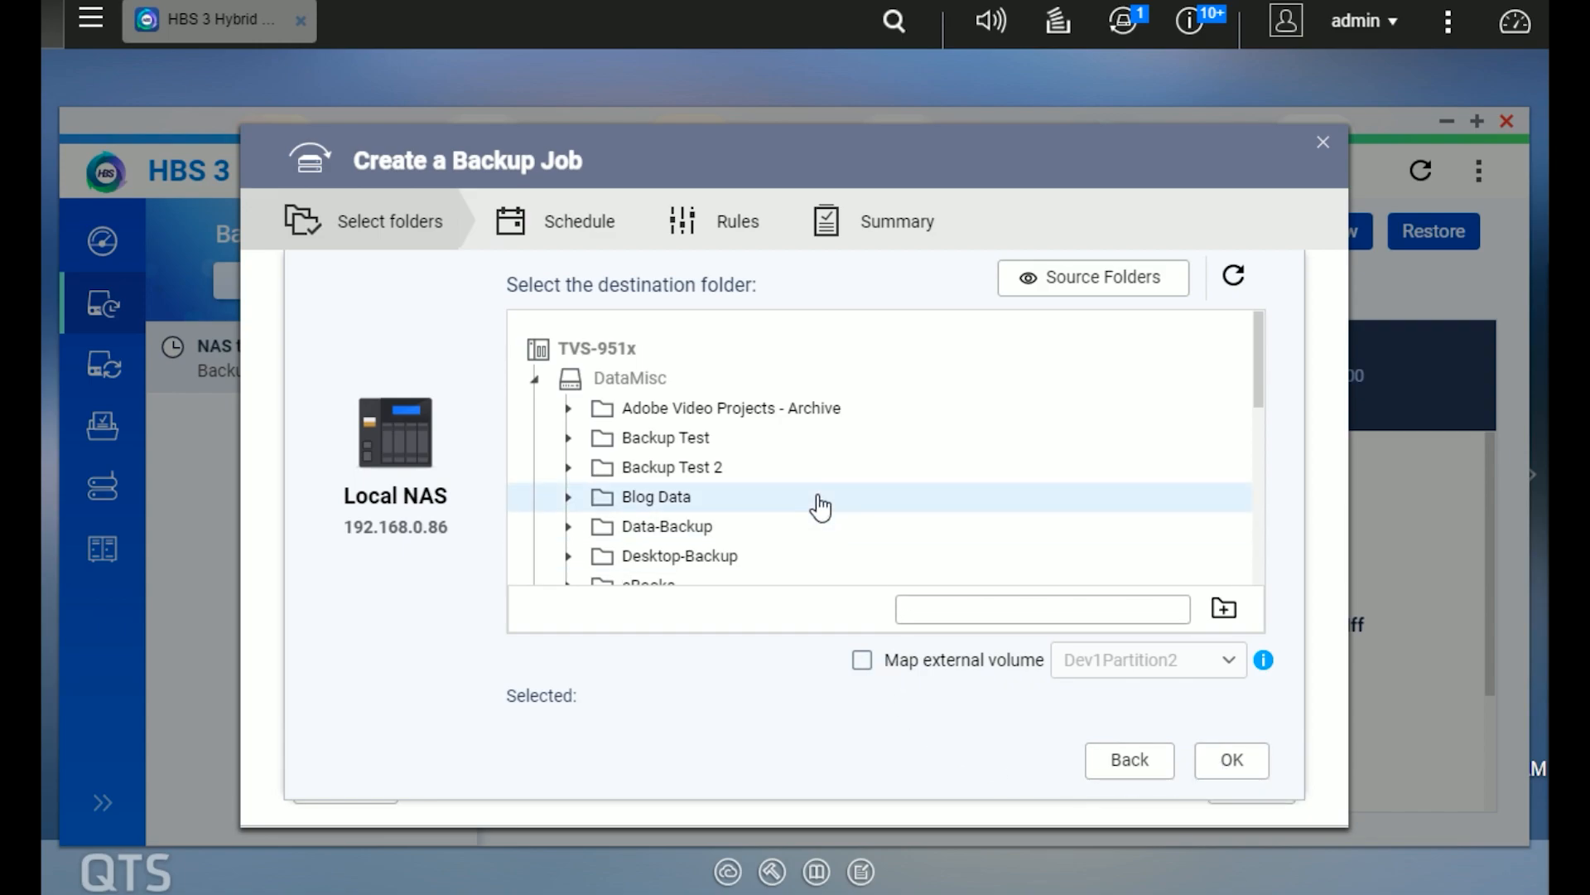
scroll(808, 499, down, 3)
scroll(808, 500, down, 5)
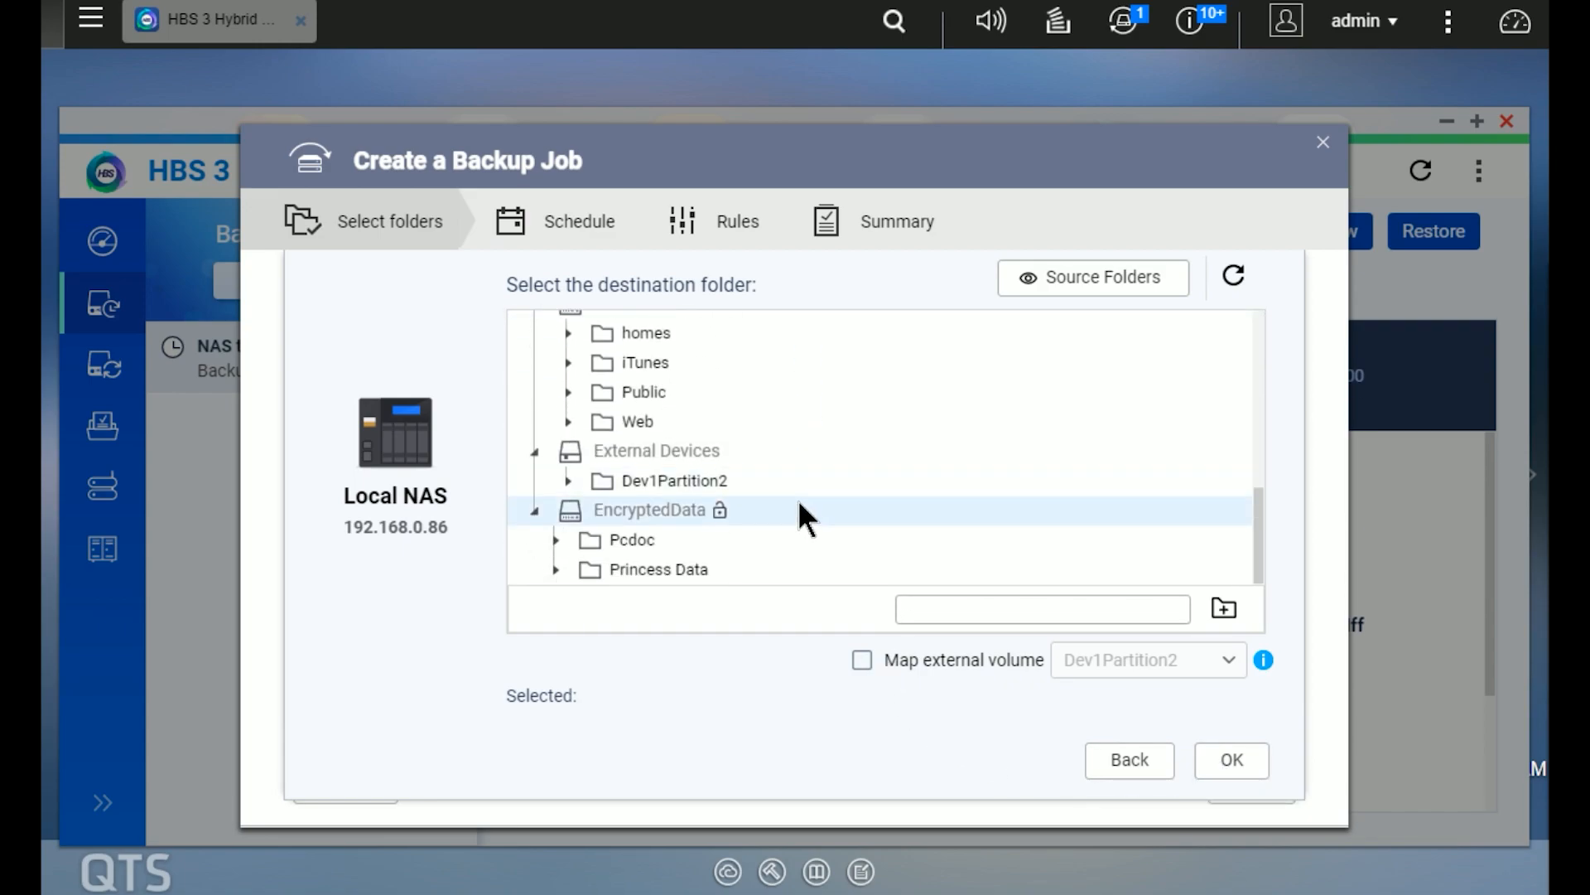
click(652, 490)
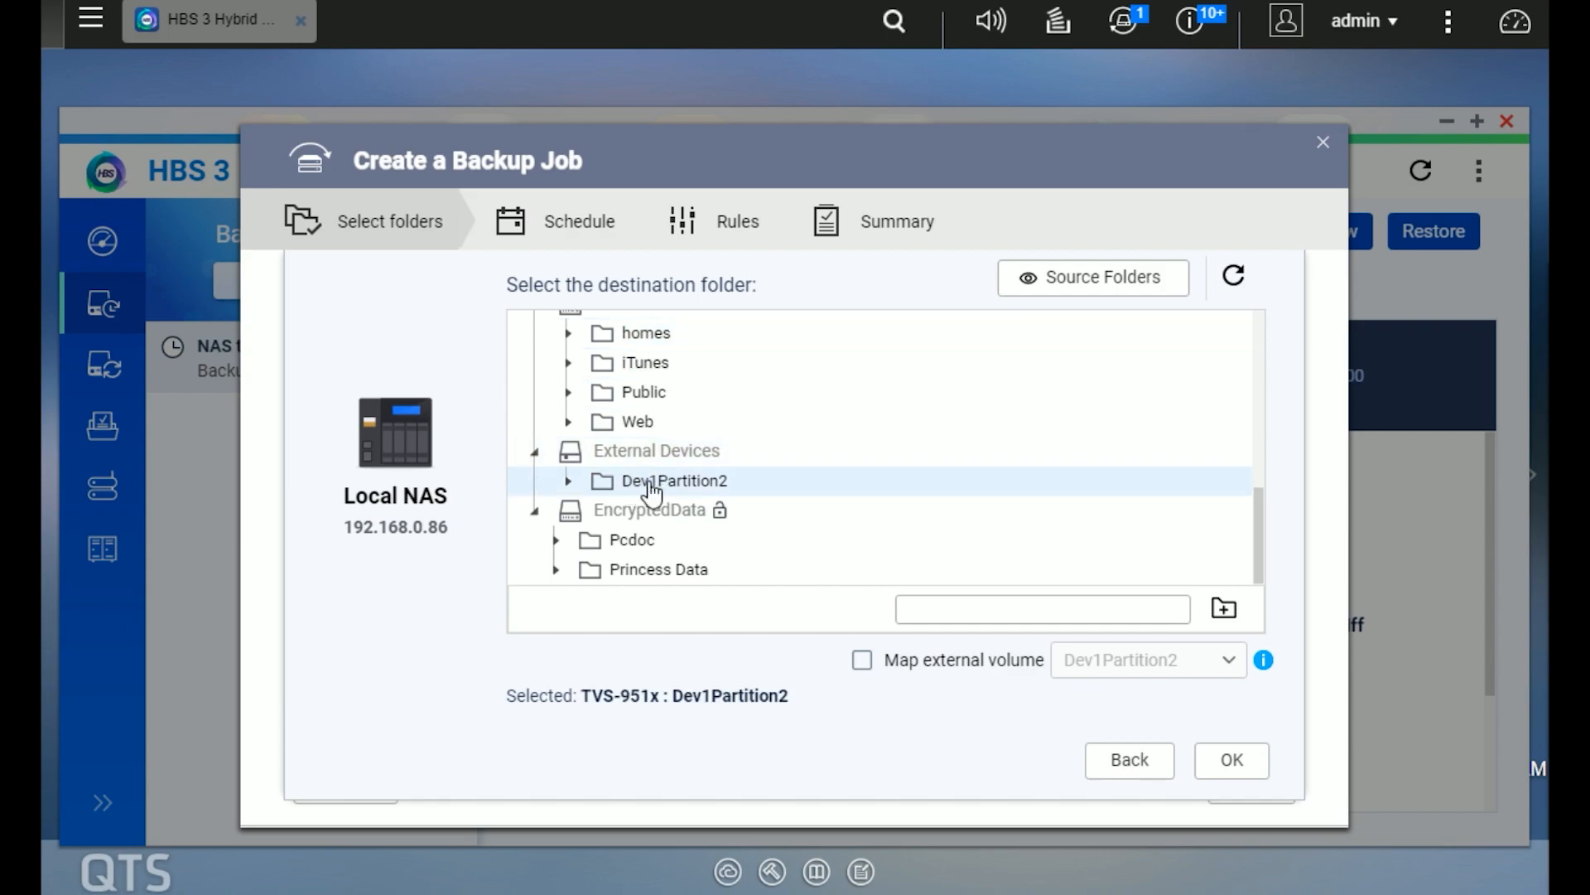
click(568, 481)
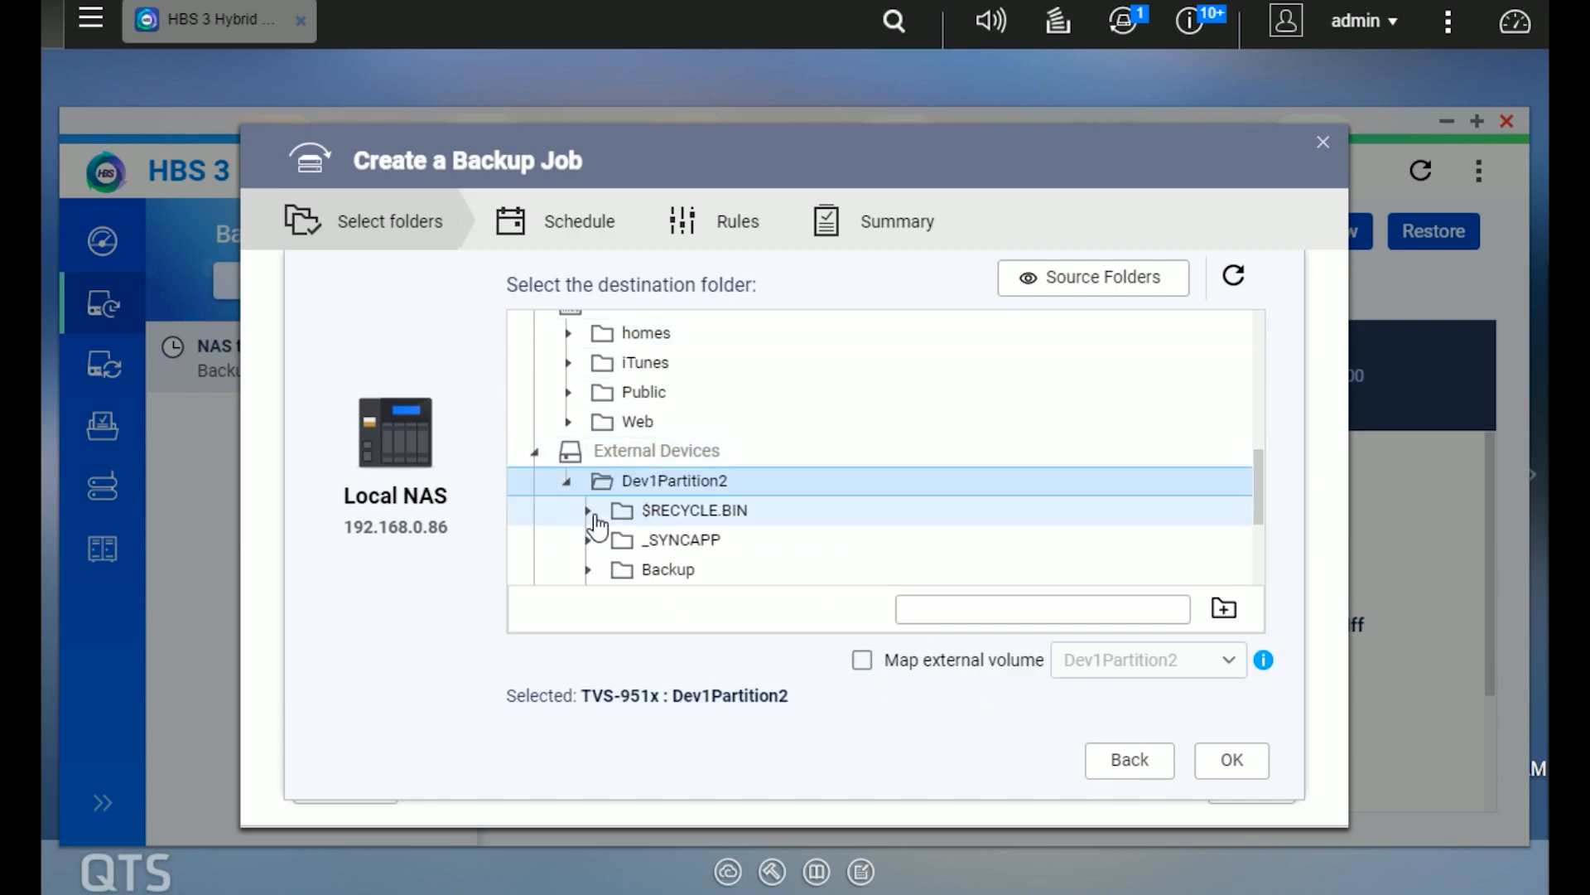
click(669, 575)
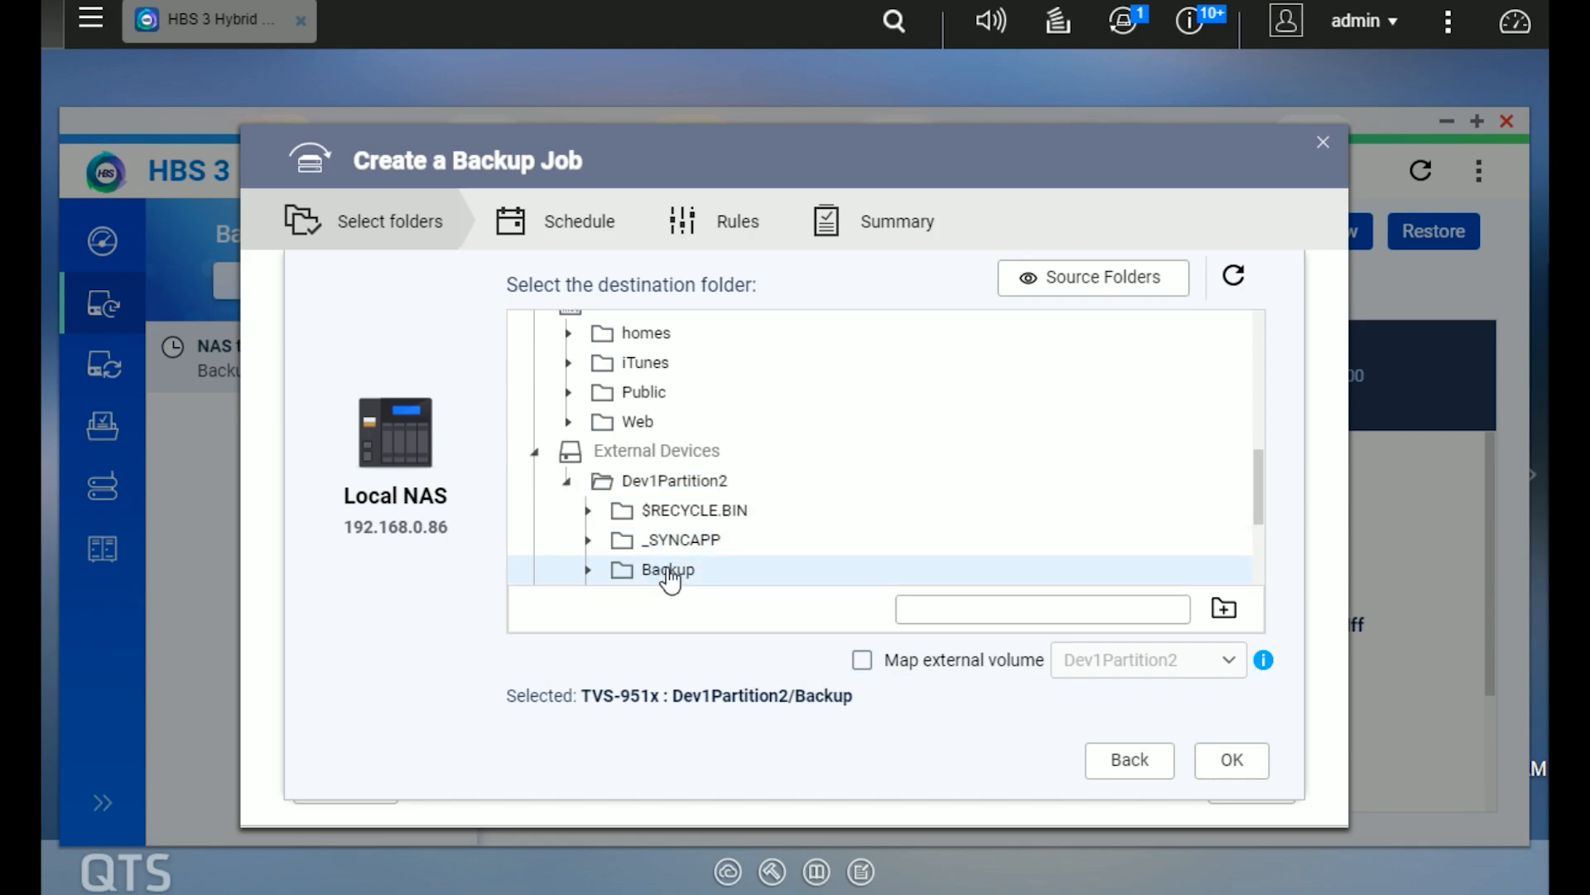
click(1231, 761)
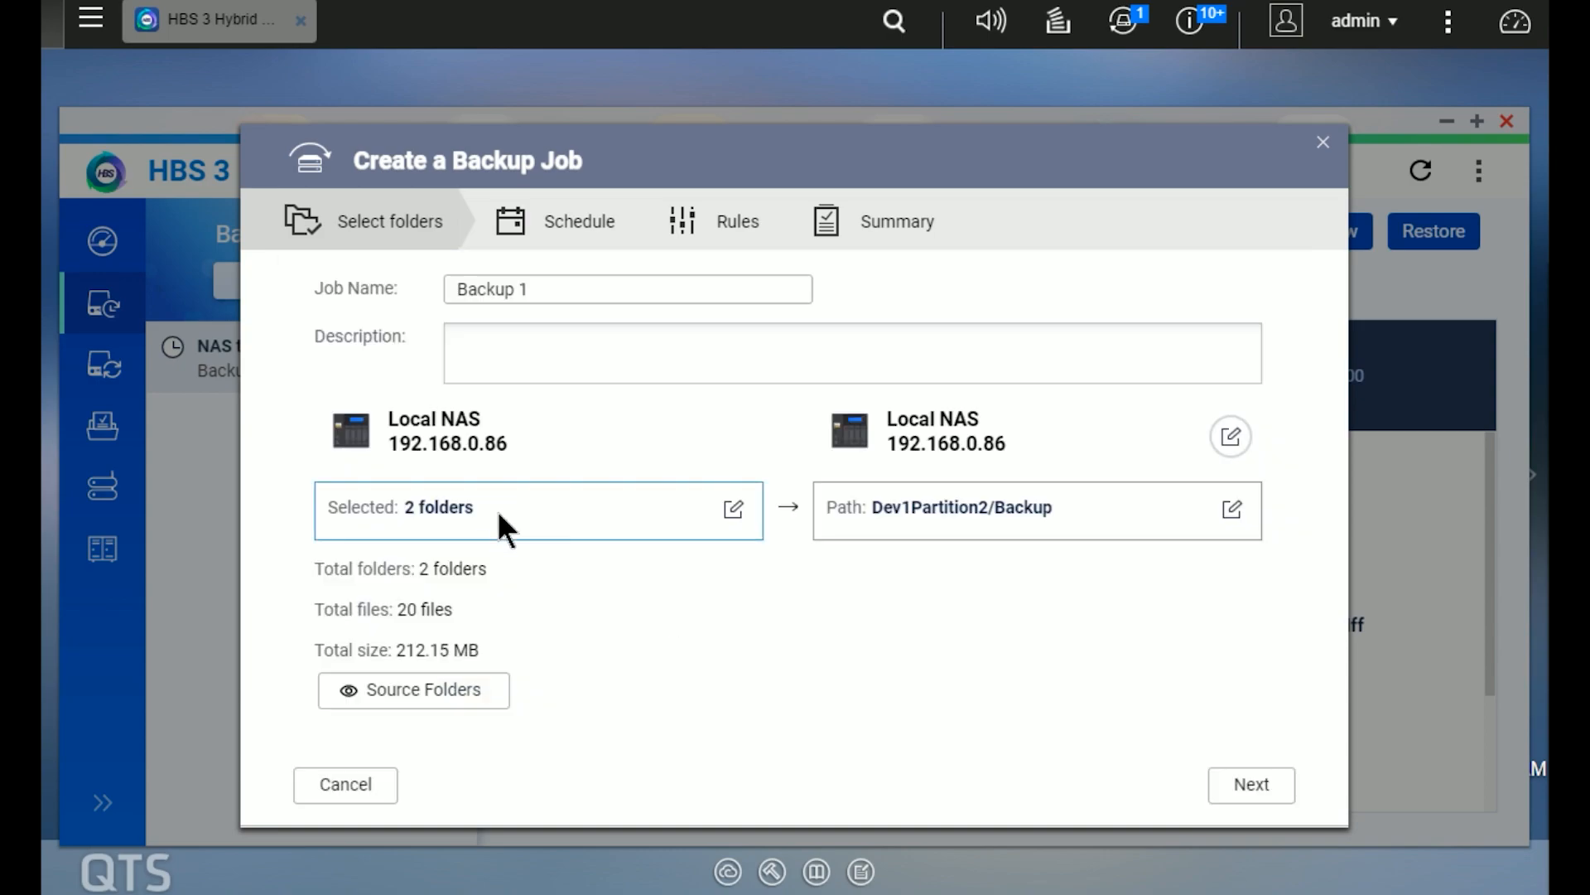
- Name the backup job External Drive and proceed to its schedule settings
drag(571, 287, 407, 298)
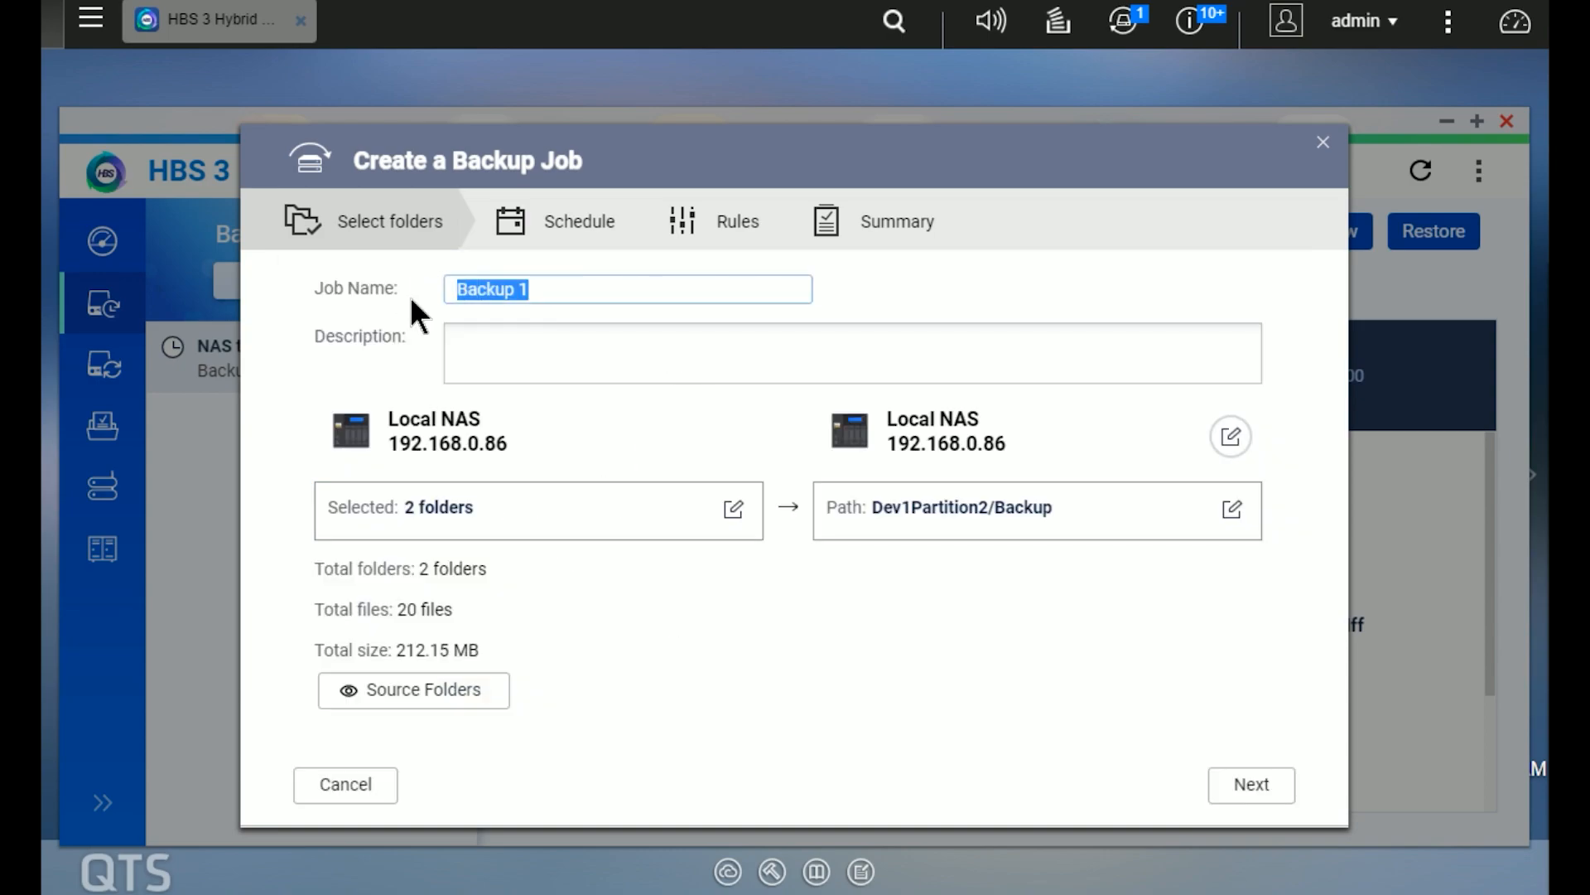
text(External Drive)
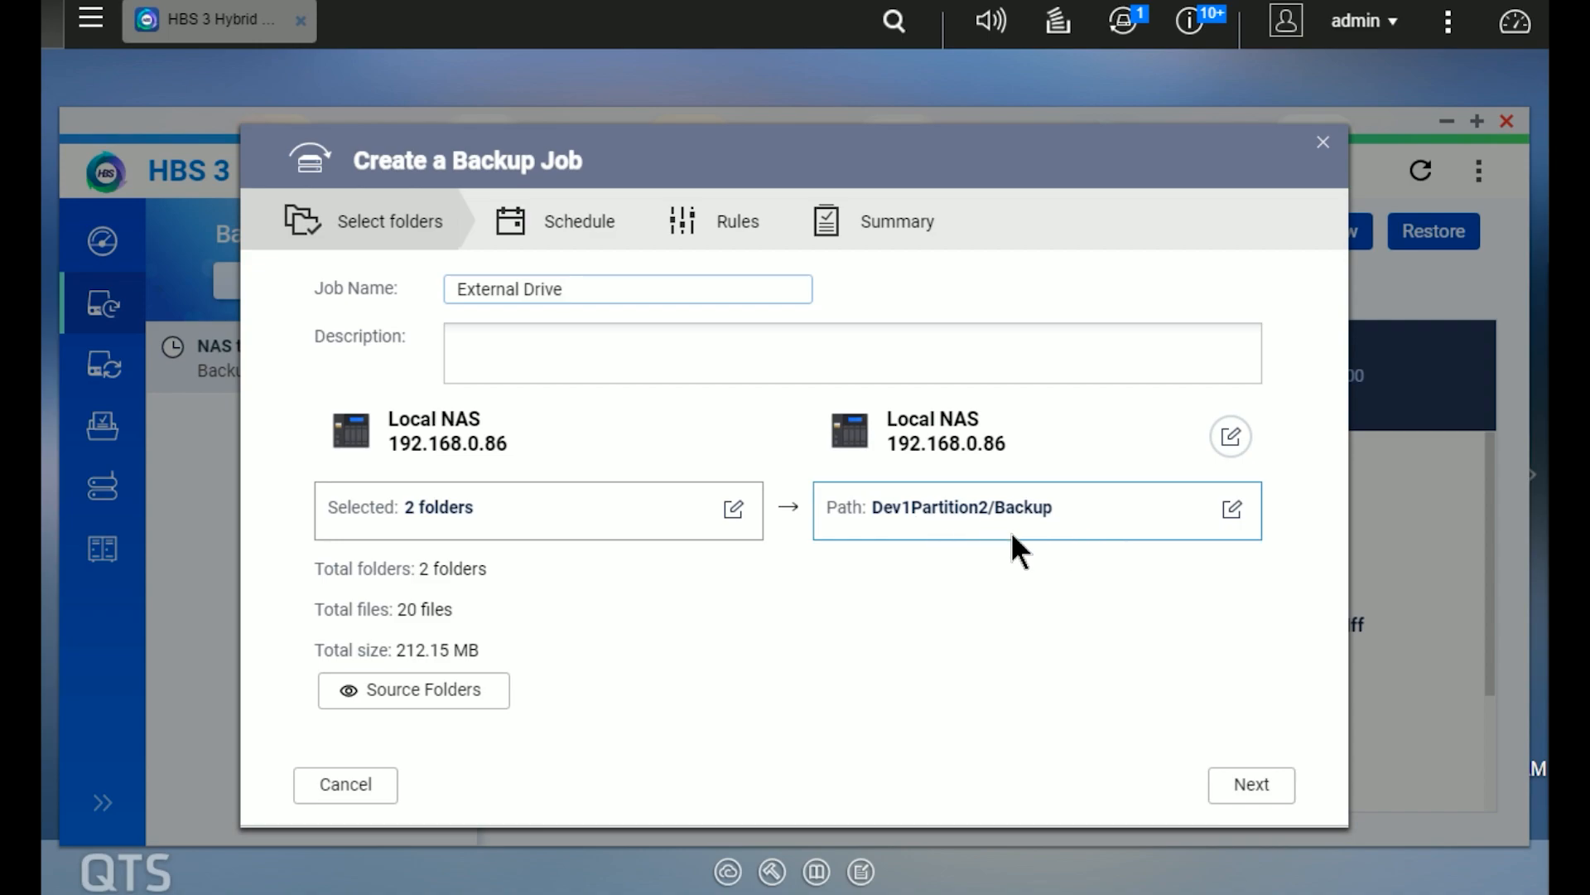
click(1245, 790)
- Add a weekly schedule to the job for Tuesday and Saturday with a start time of 03:00
click(520, 354)
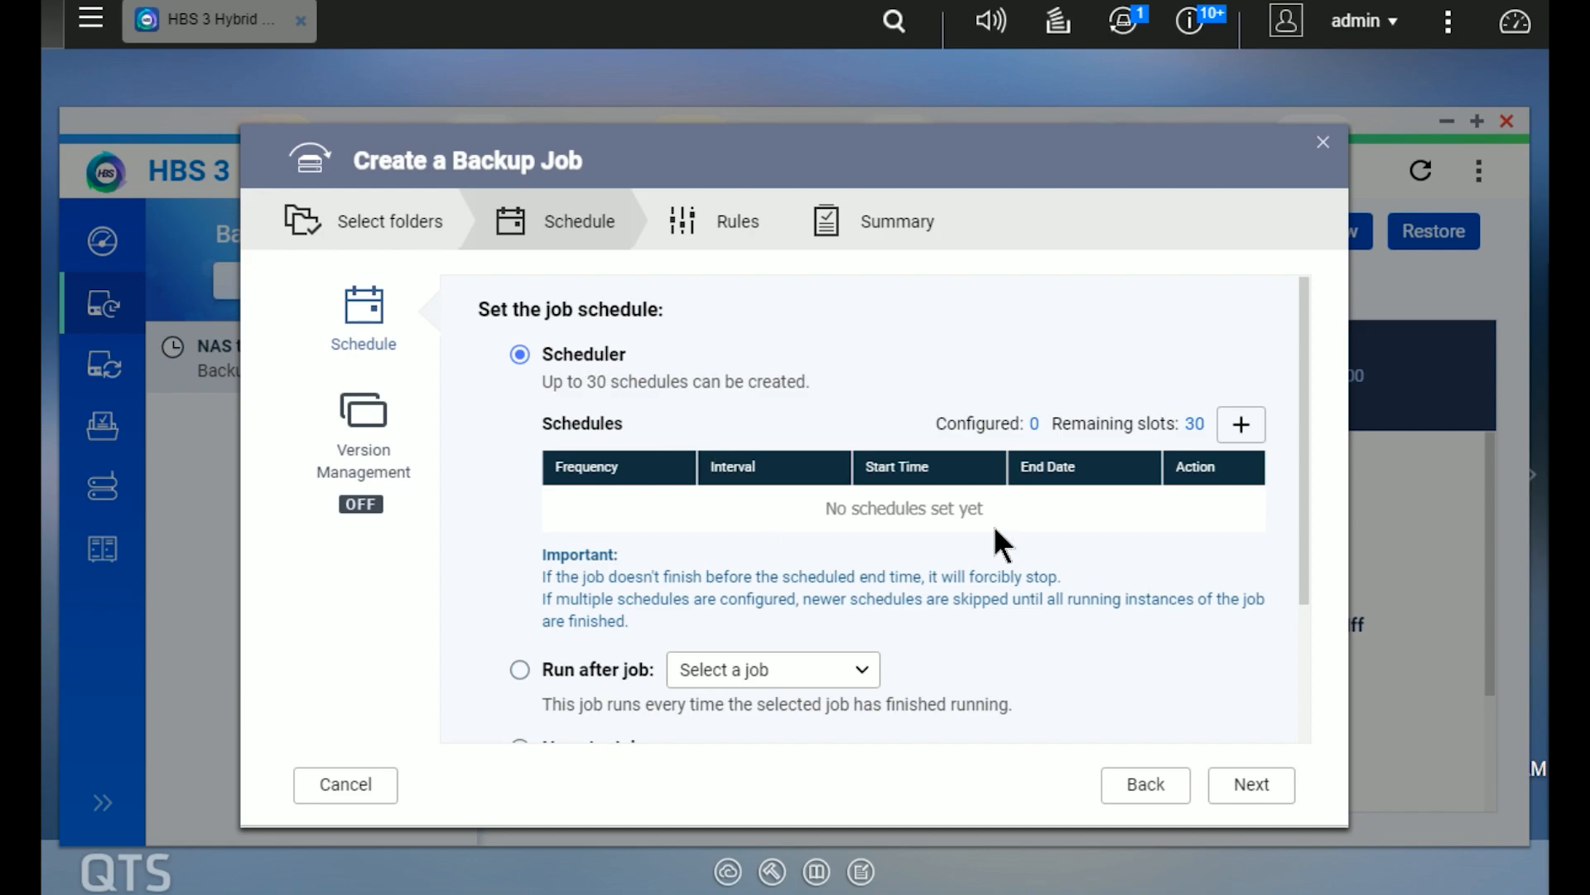
click(1240, 424)
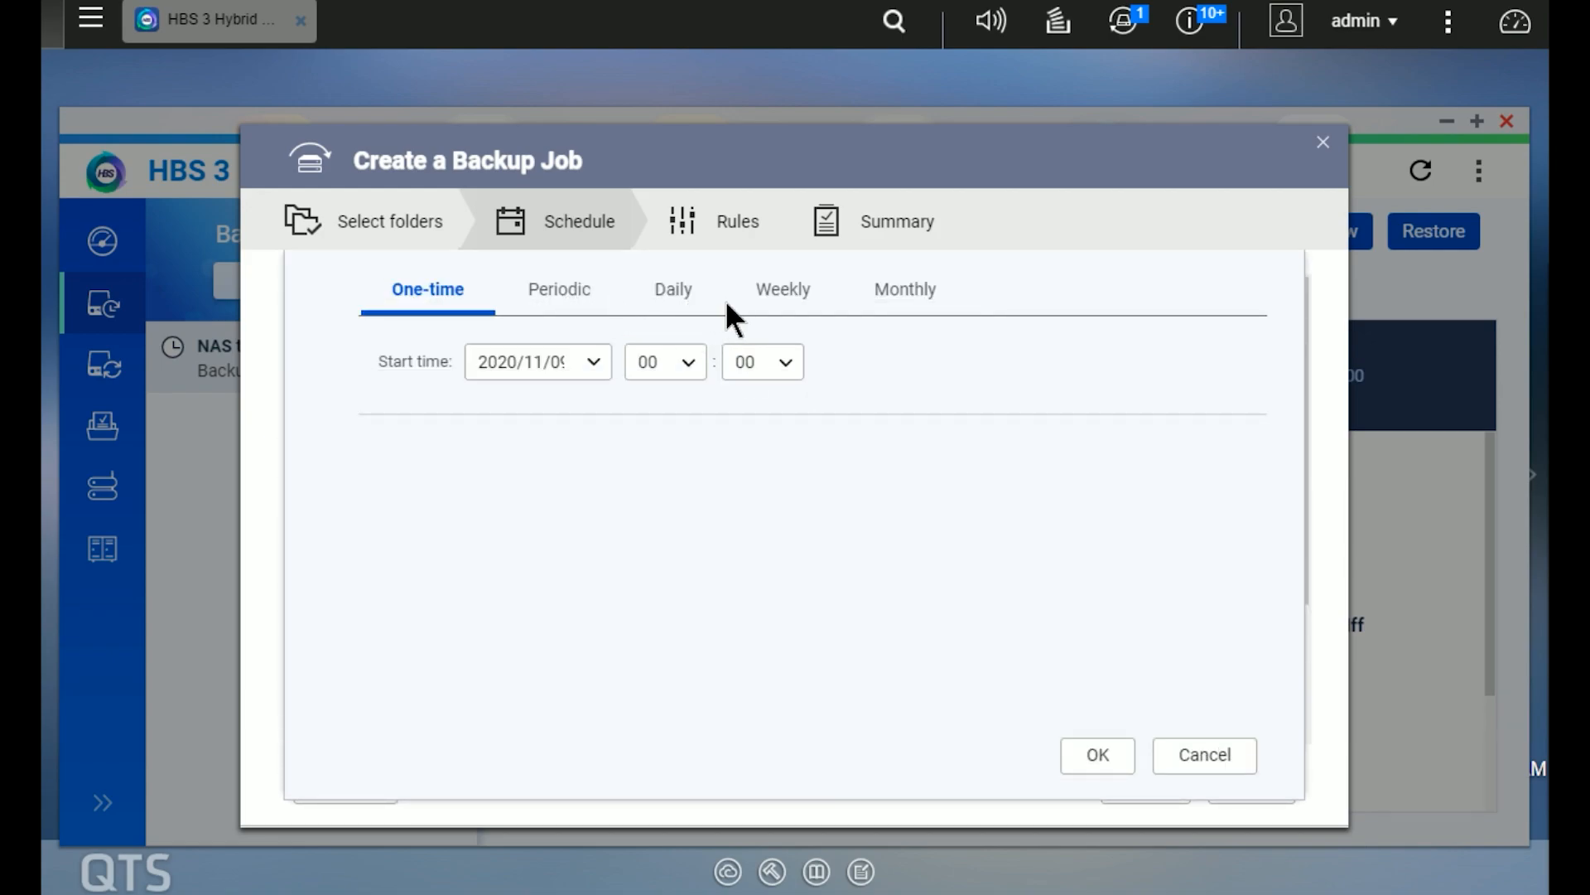
click(768, 300)
click(587, 374)
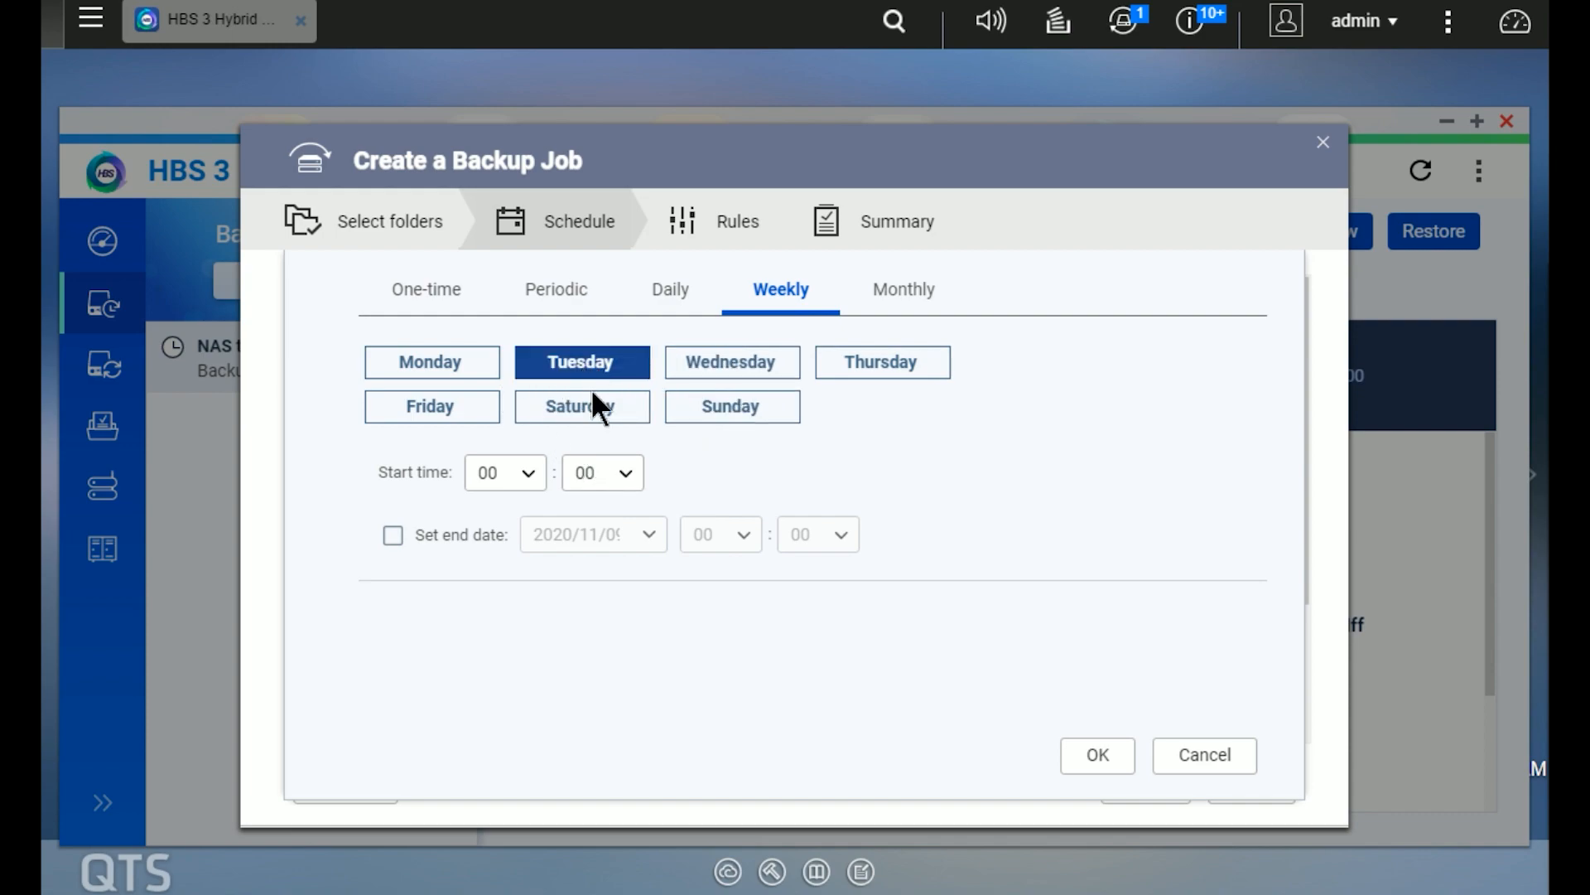
click(611, 414)
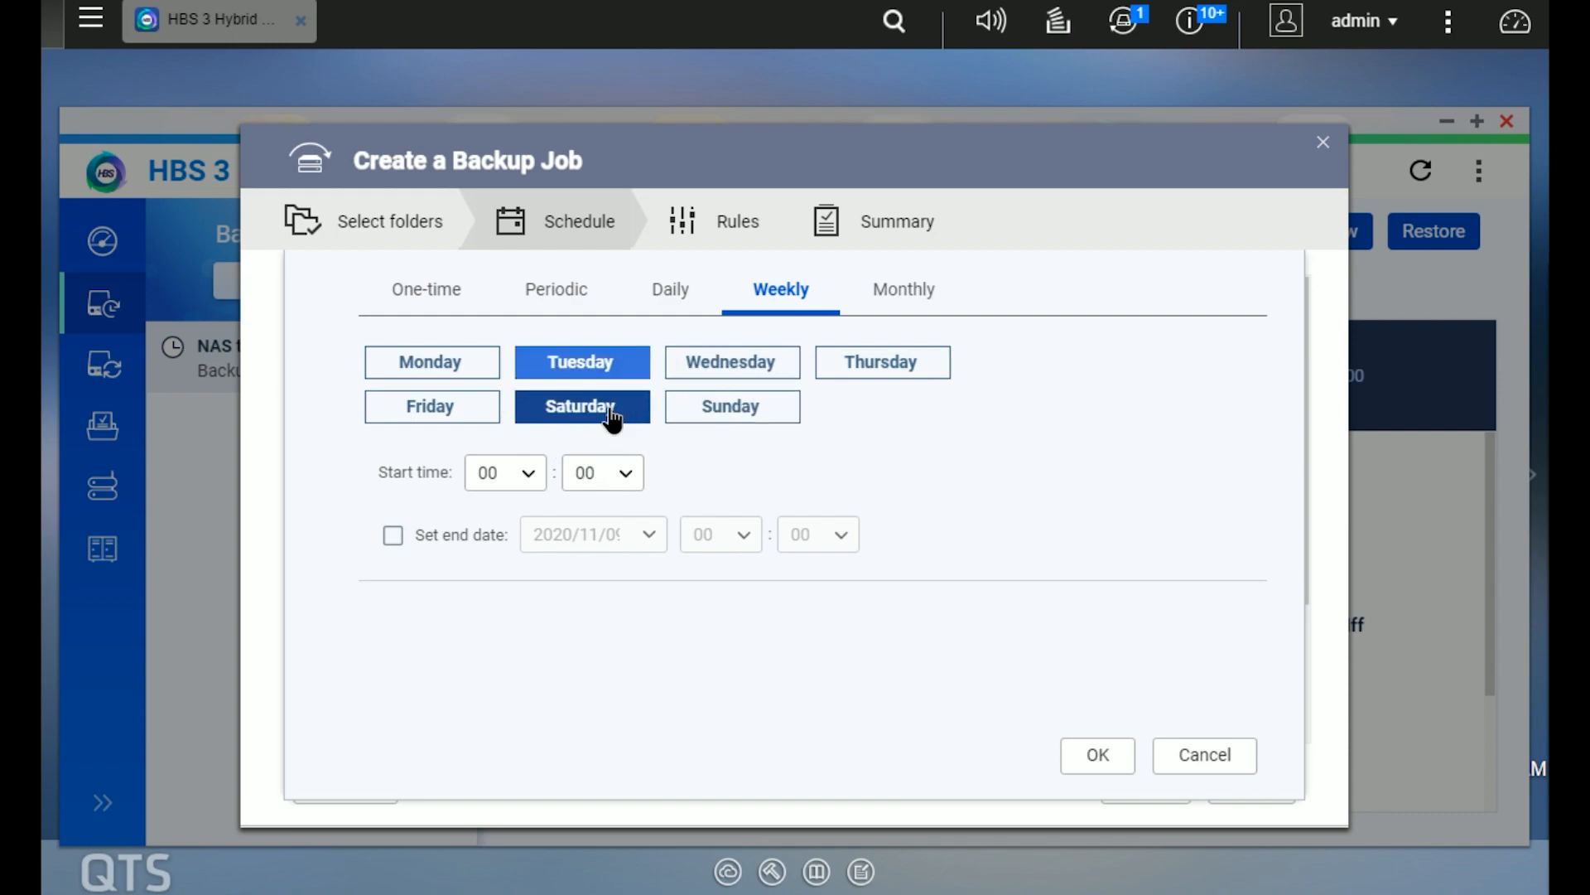
click(494, 473)
click(495, 595)
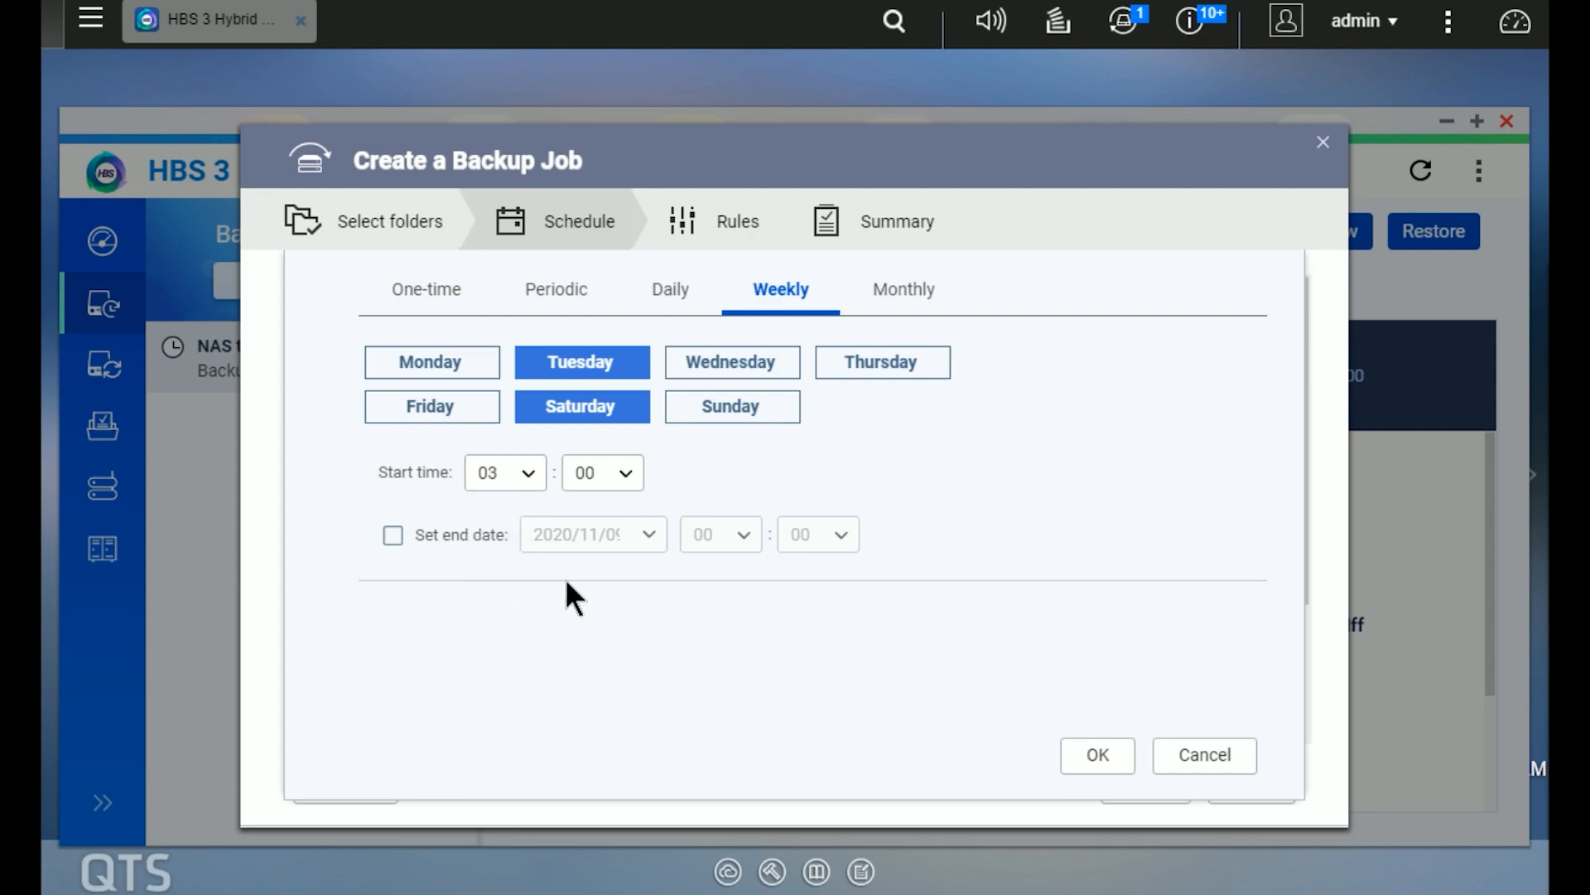
click(1097, 754)
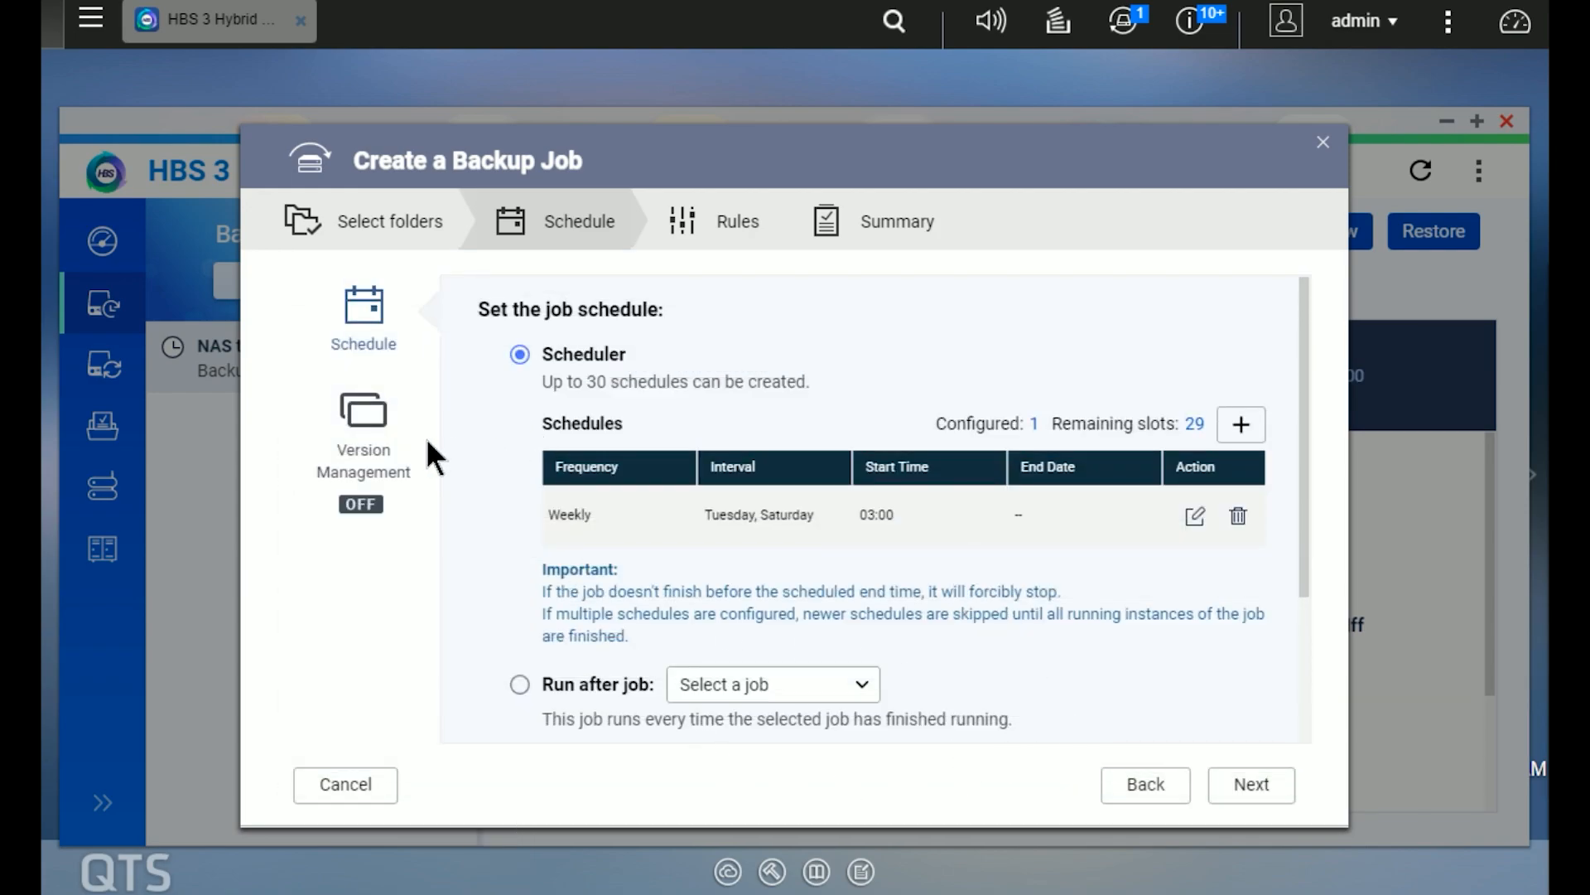
- Enable version management for the External Drive job and proceed to its rules
click(363, 424)
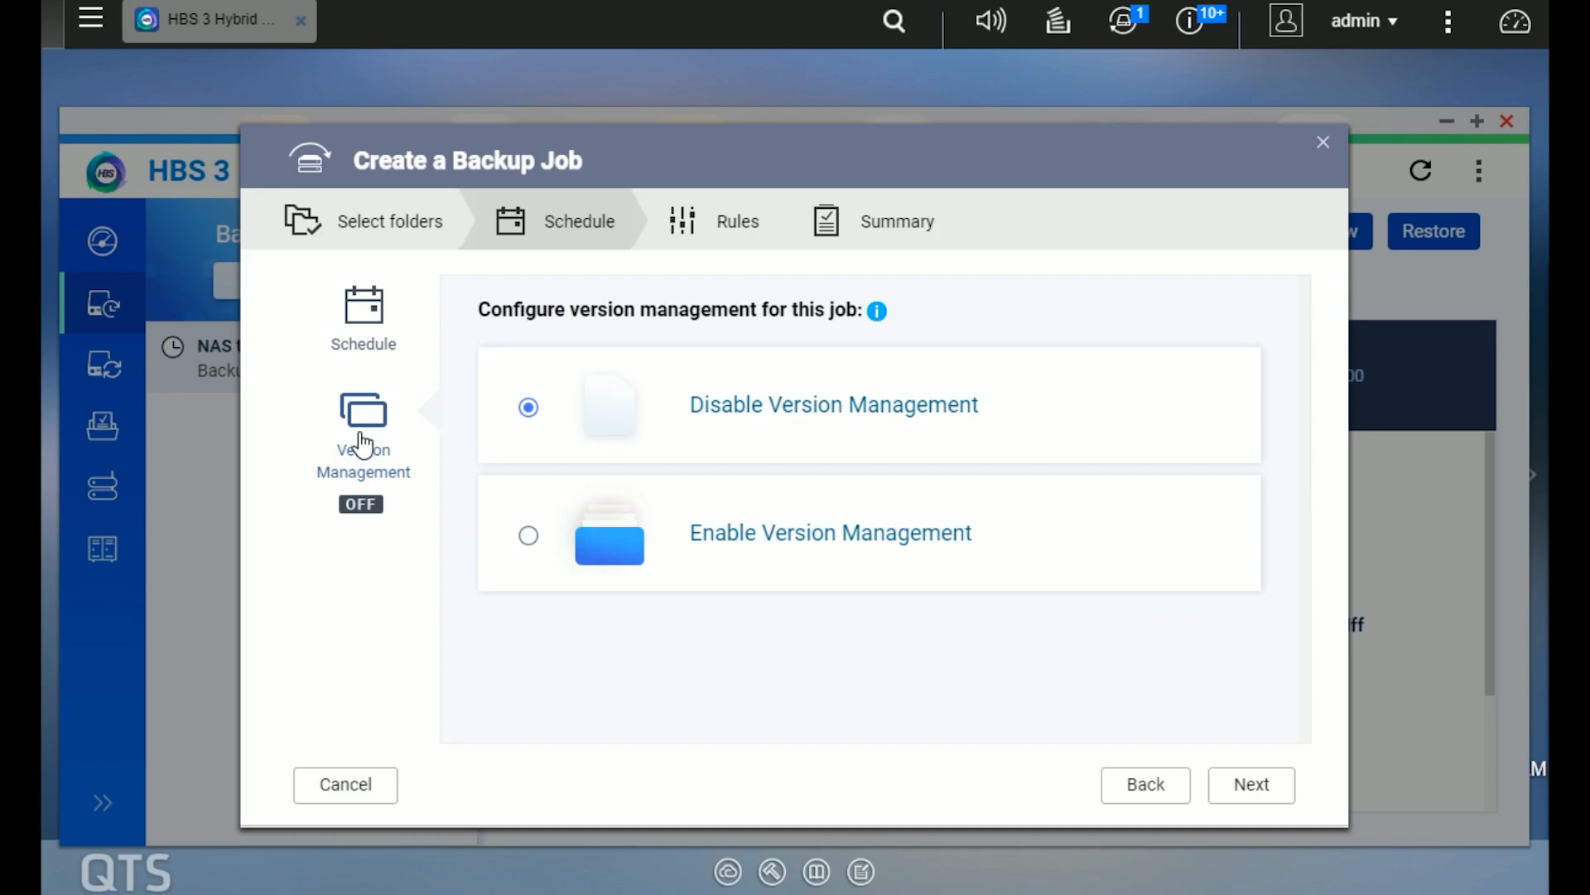
click(528, 535)
click(1254, 793)
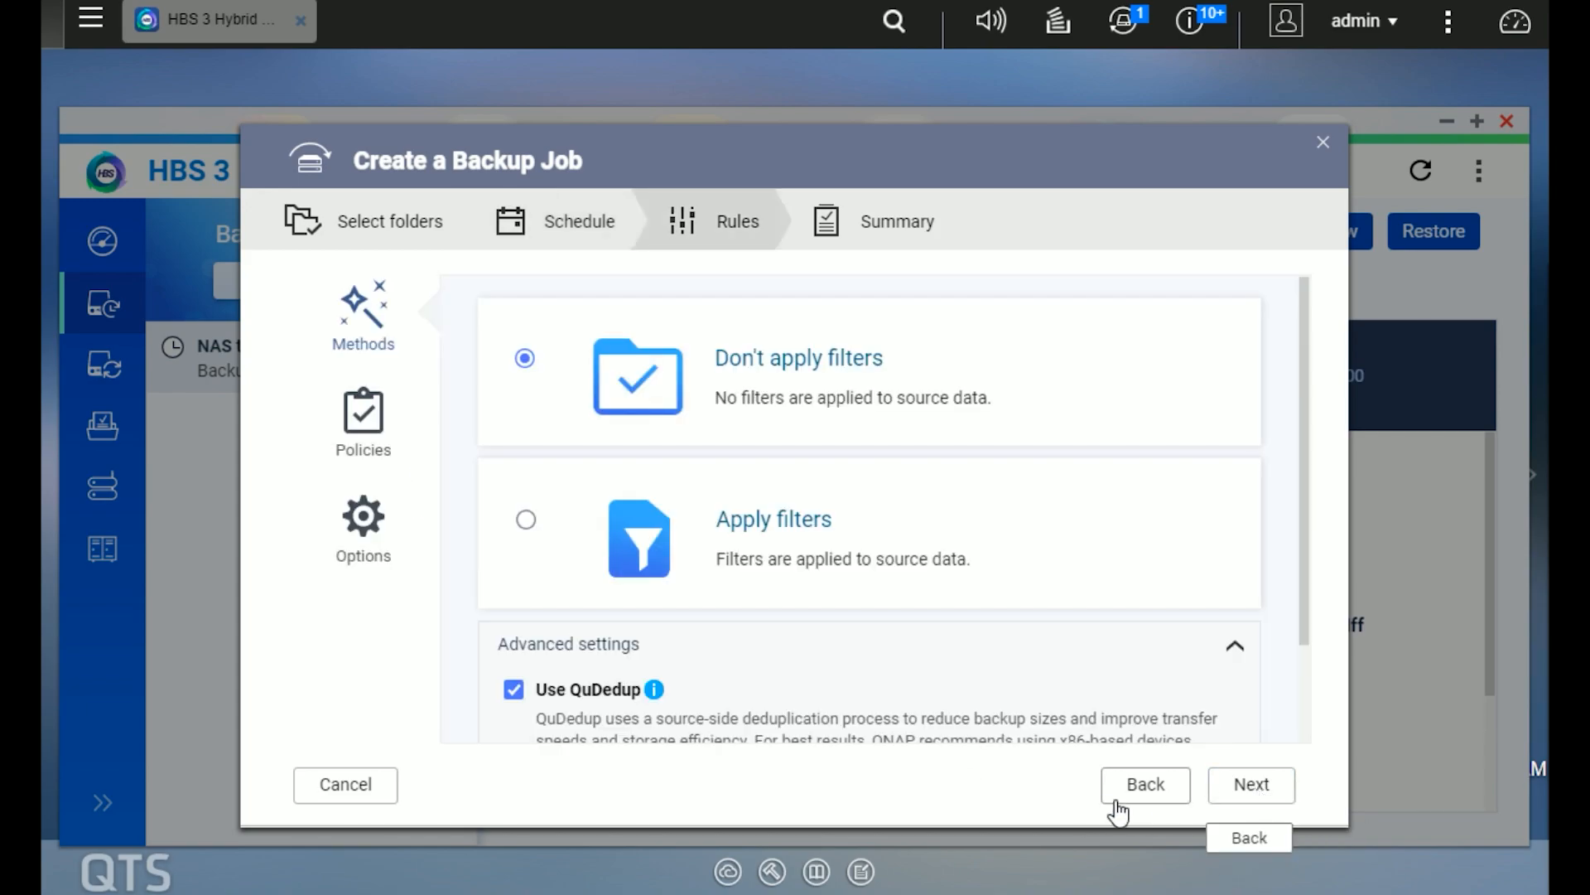
- Keep QuDedup enabled without filters and create the External Drive backup job
scroll(854, 671, down, 2)
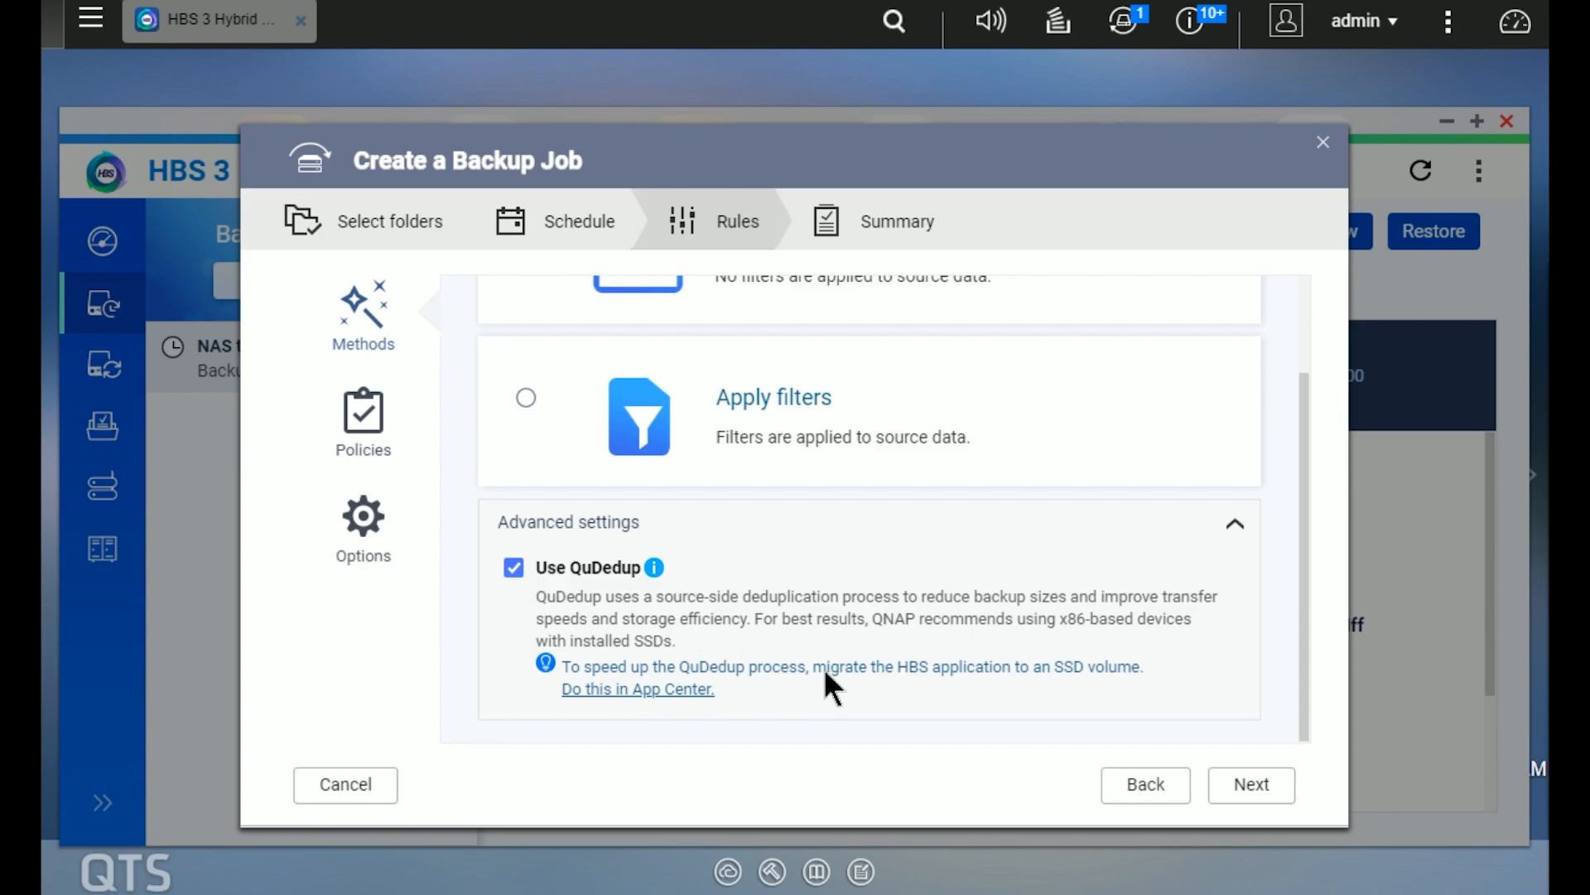
click(1246, 788)
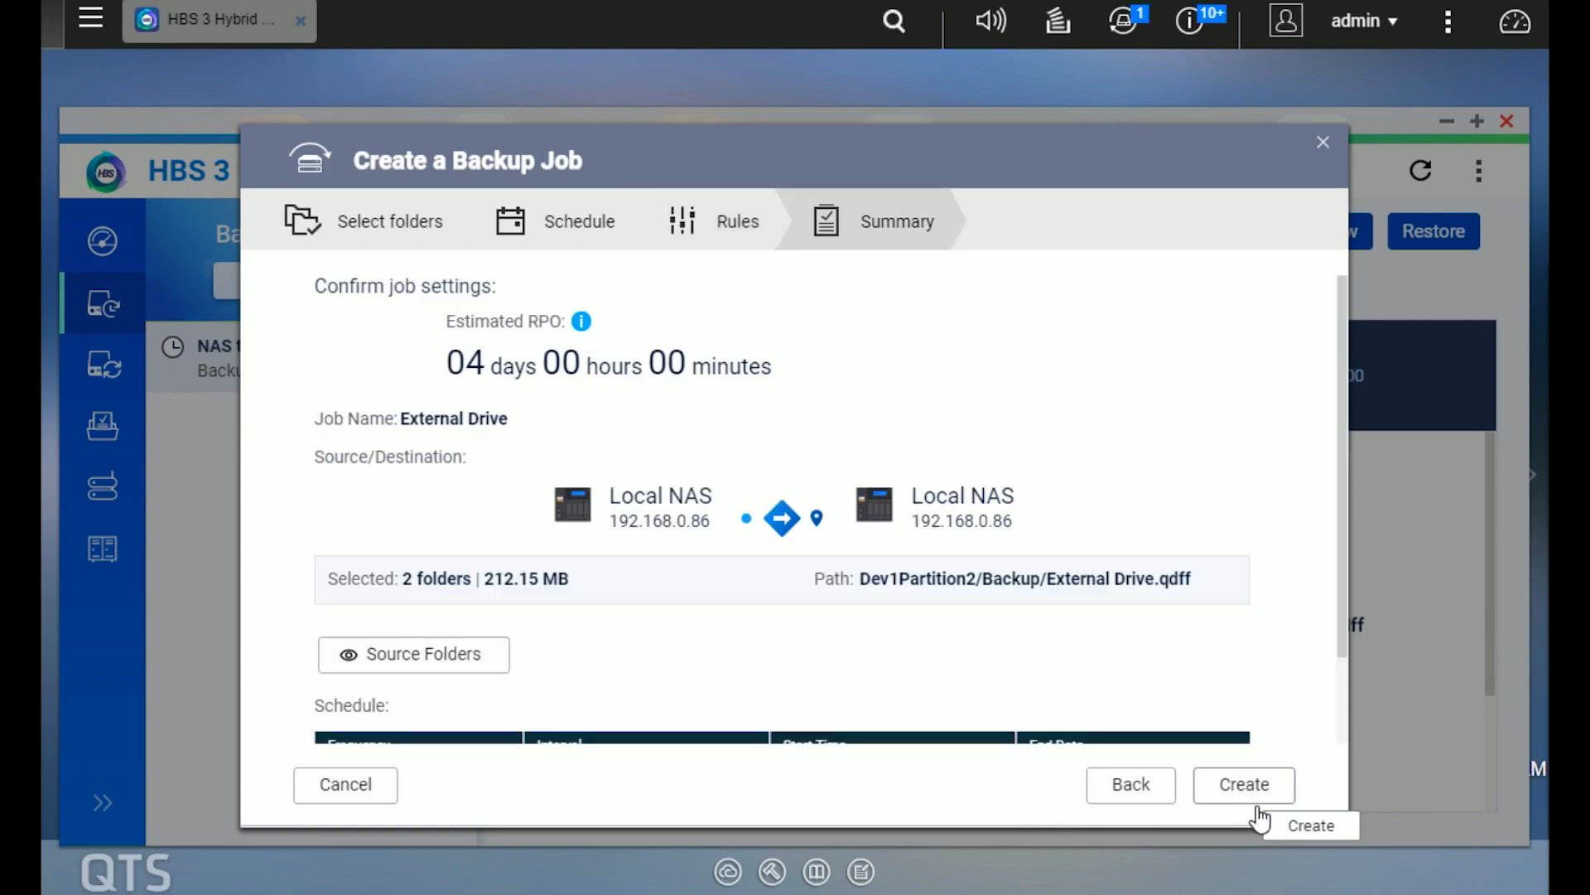
click(1242, 787)
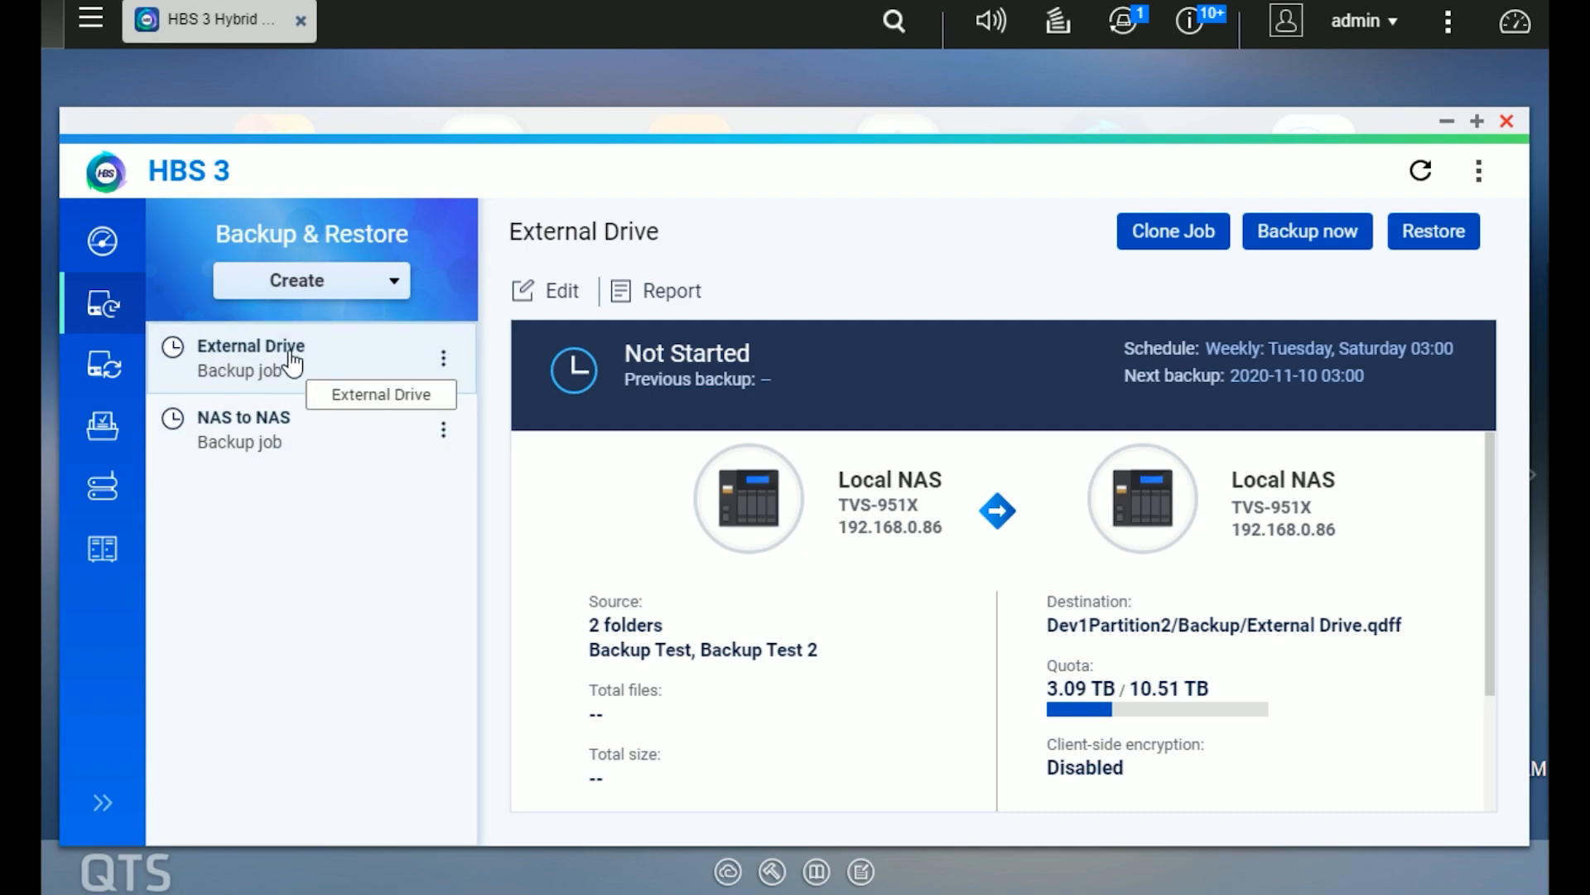
- Run the NAS to NAS backup job immediately, followed by the External Drive backup job
click(326, 433)
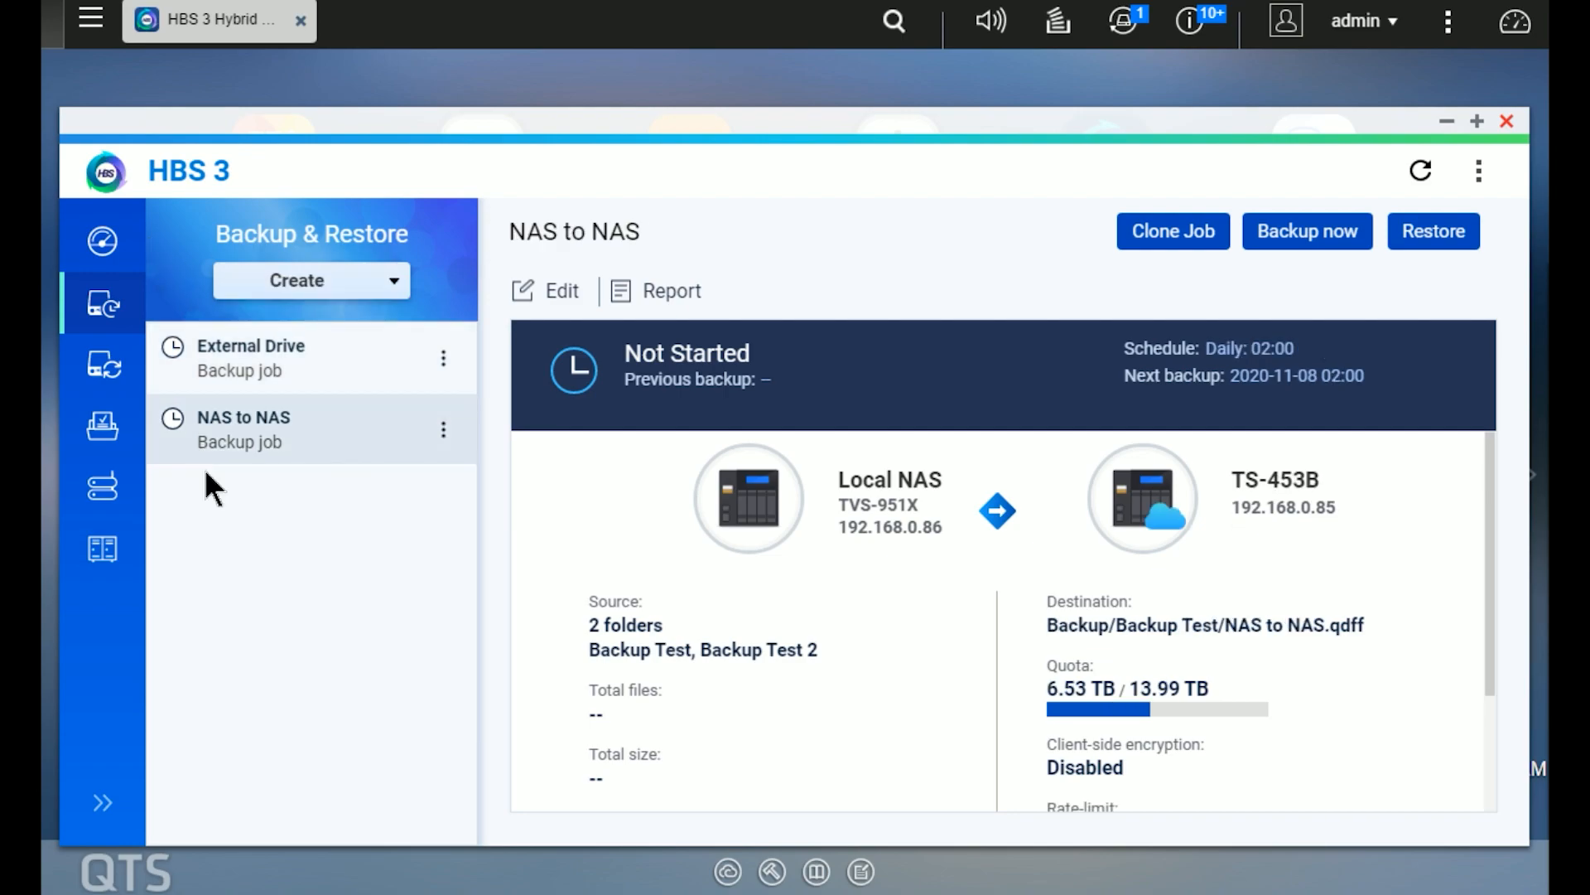
click(1287, 236)
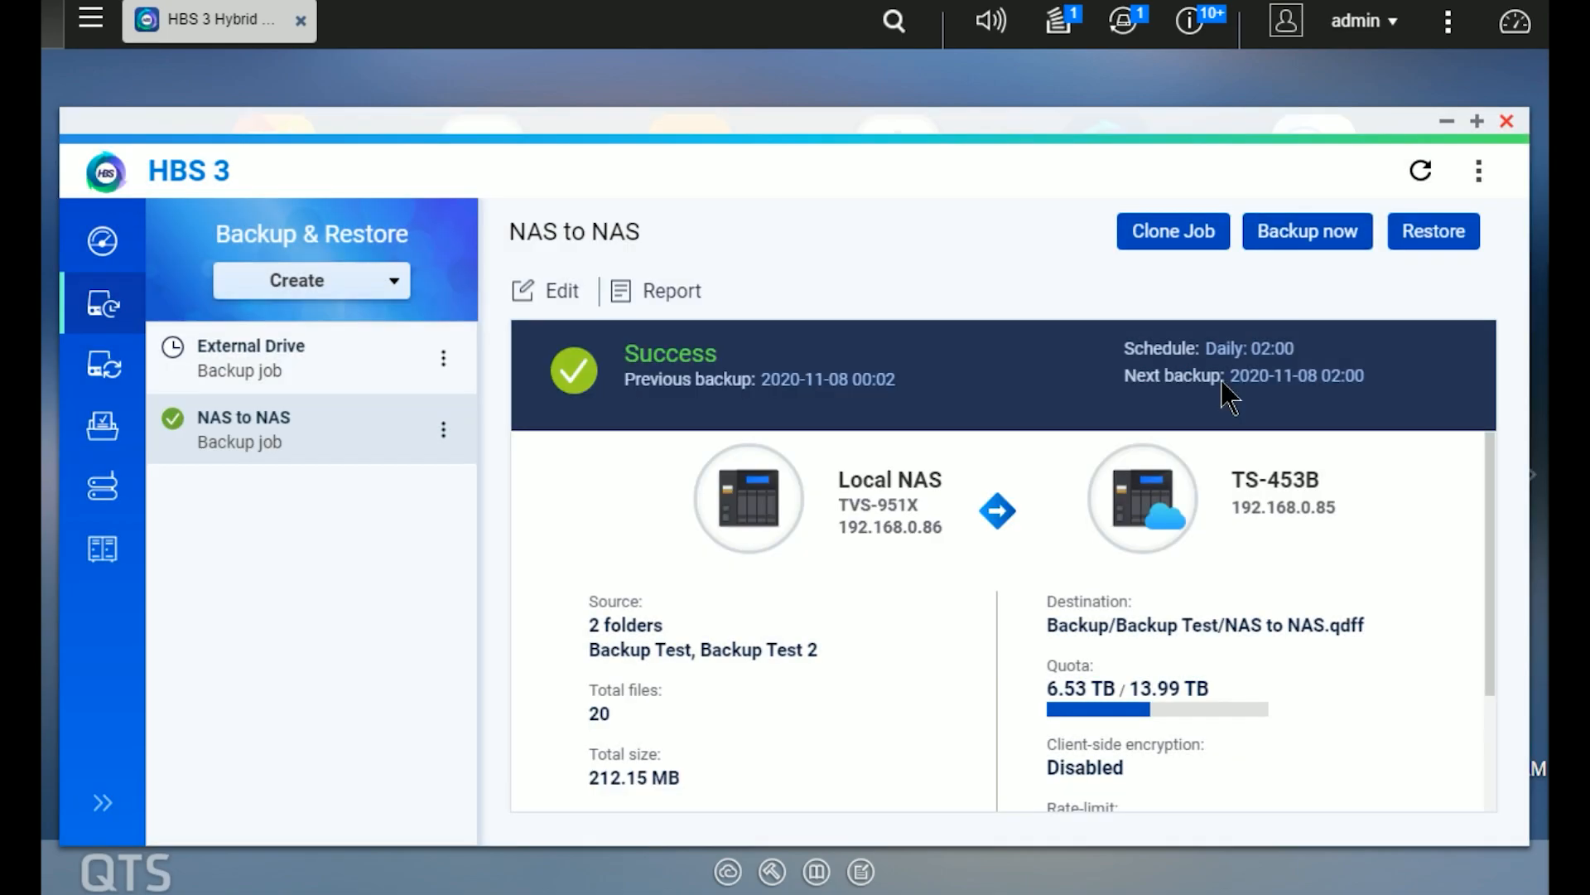
click(353, 381)
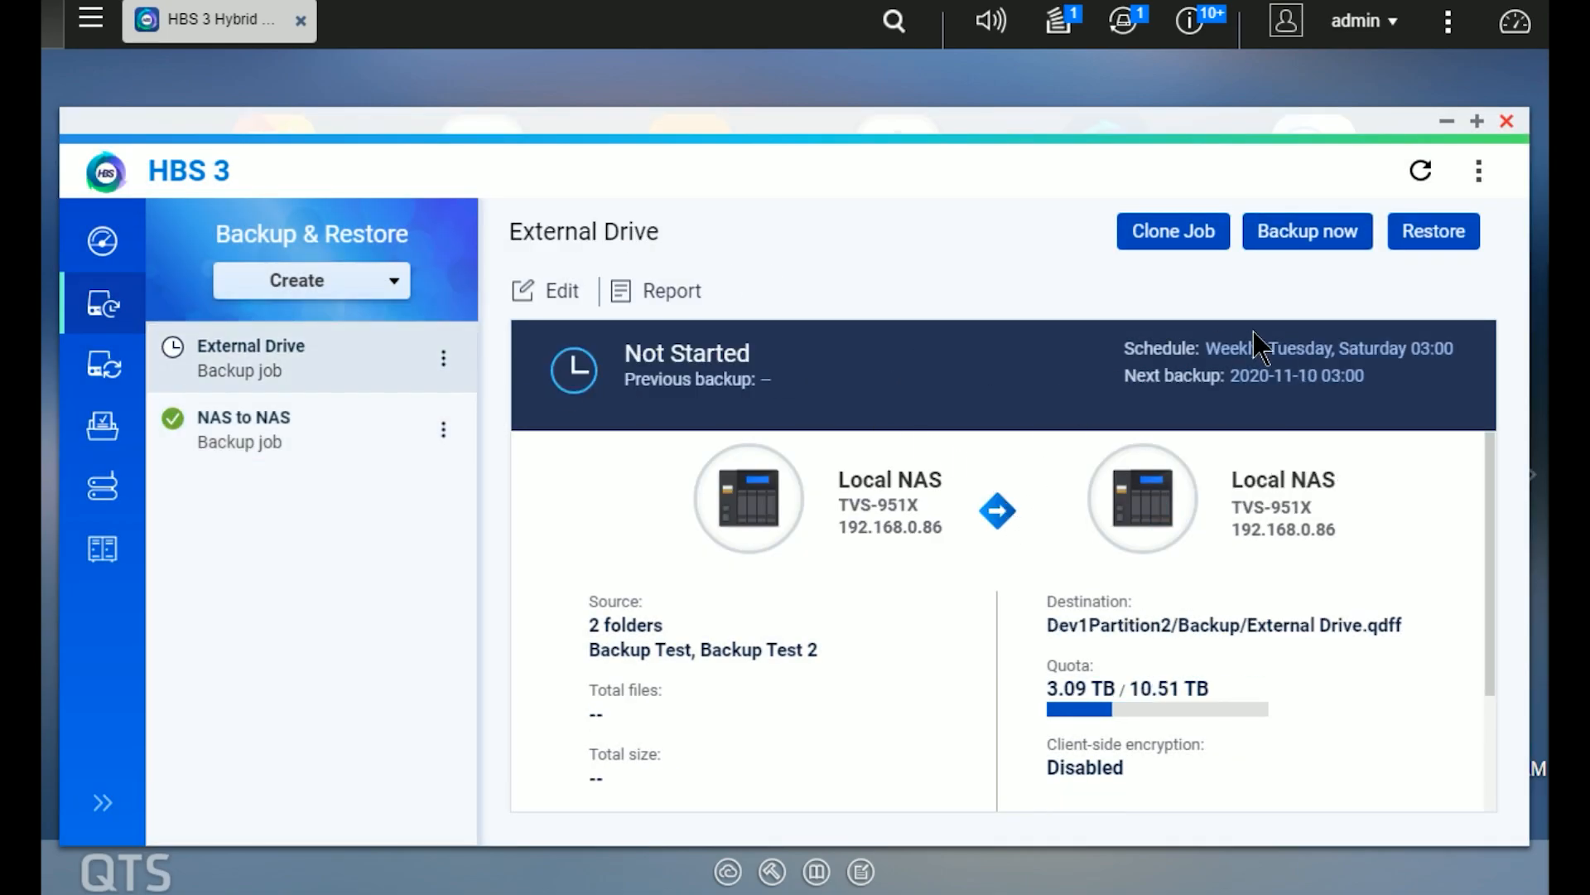
click(1296, 236)
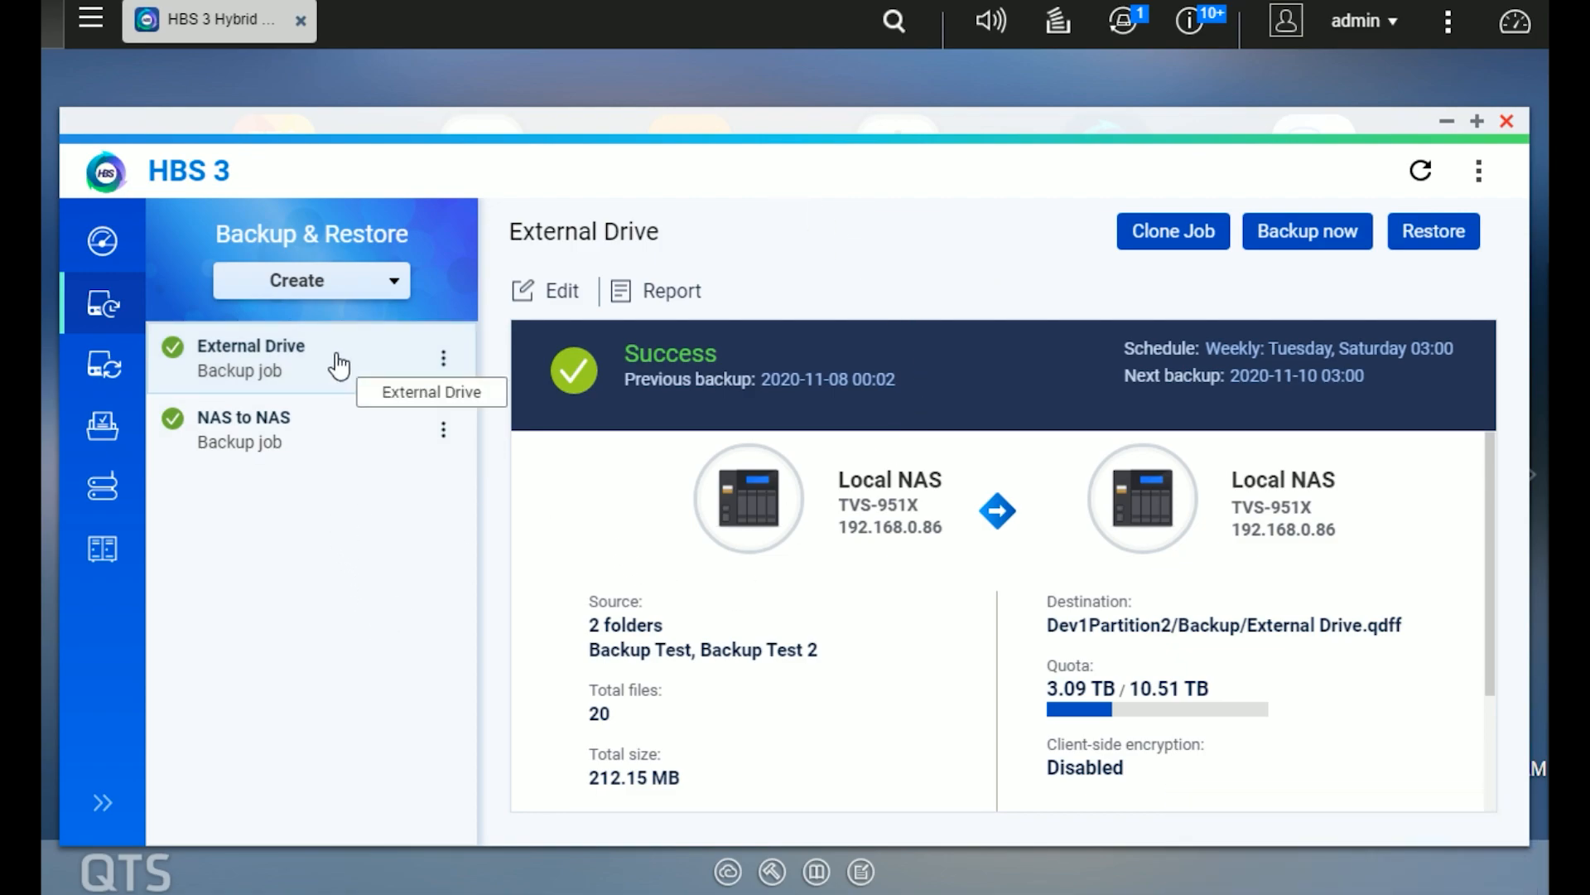
- Start another new backup job with Backup Test and Backup Test 2 as the source folders
click(331, 286)
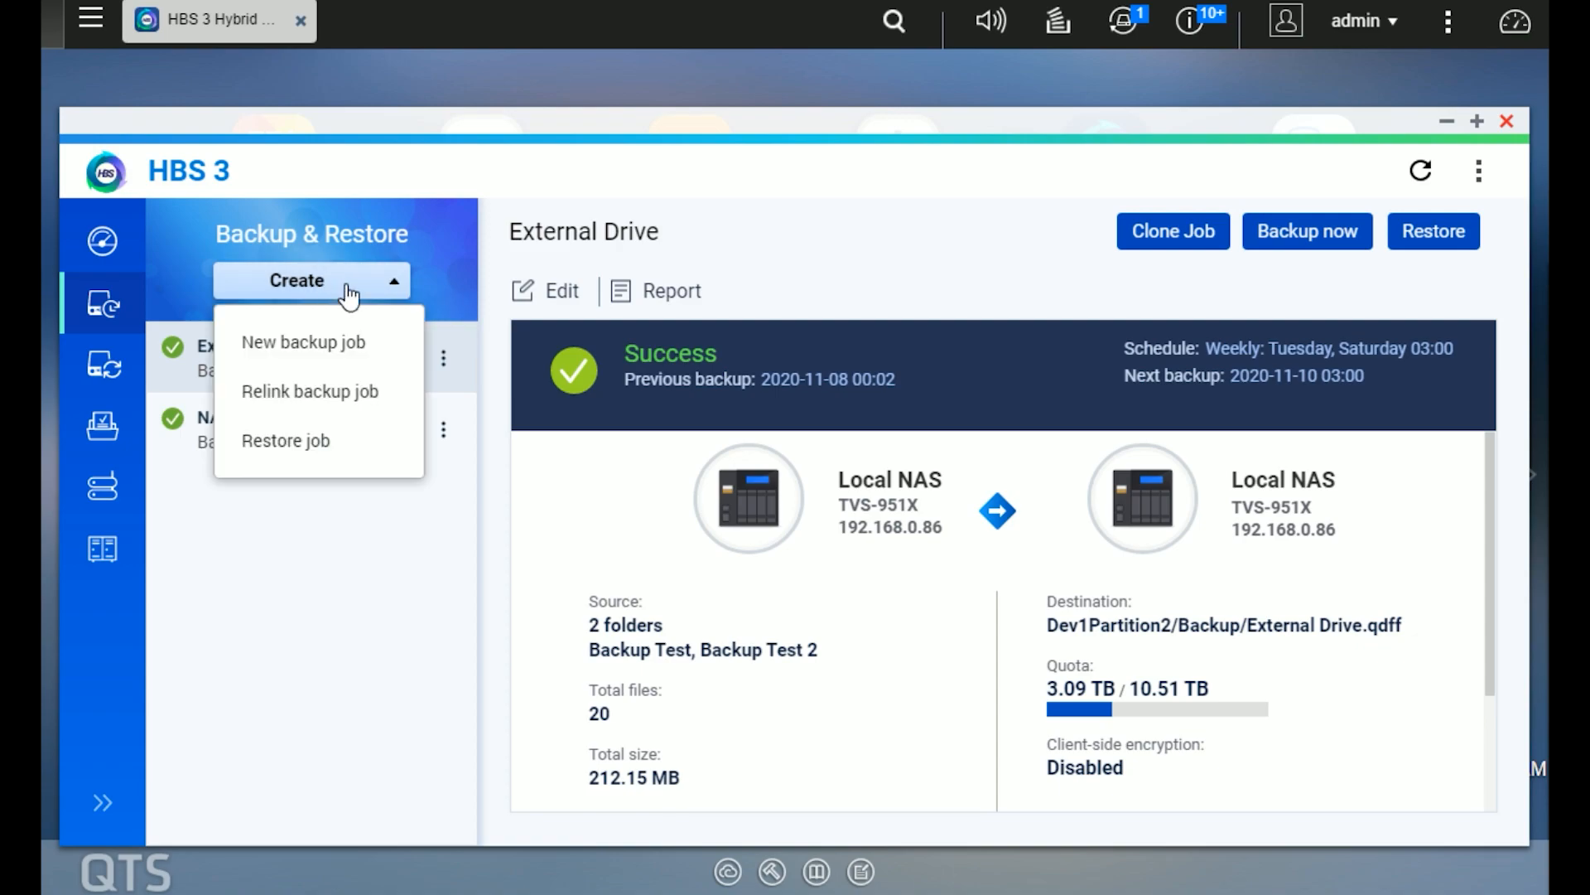
click(326, 344)
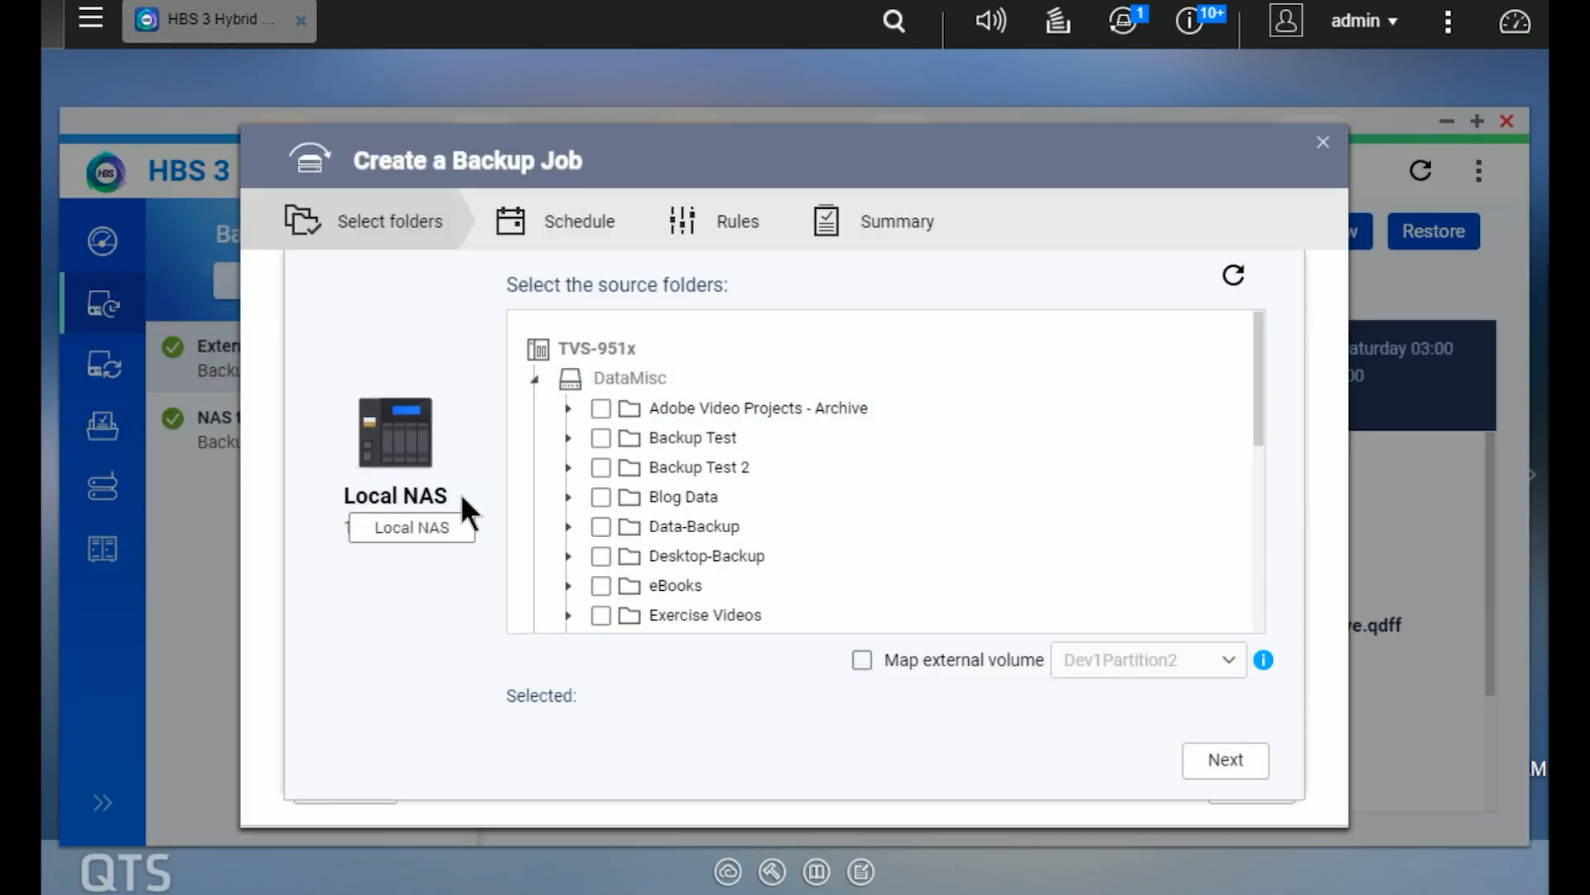
click(601, 438)
click(601, 468)
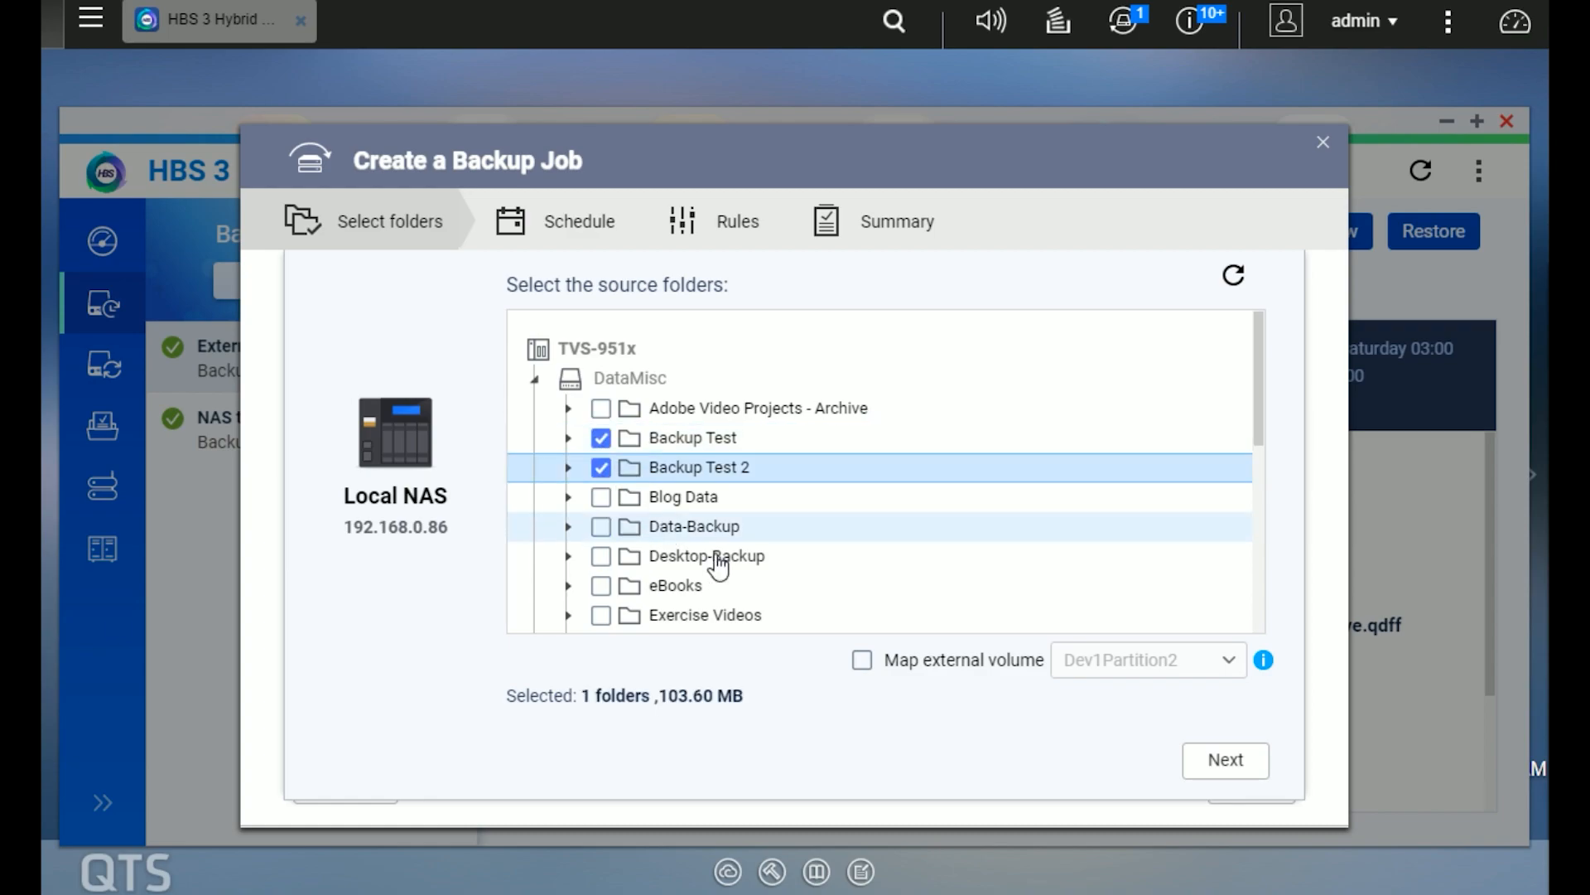
click(1213, 778)
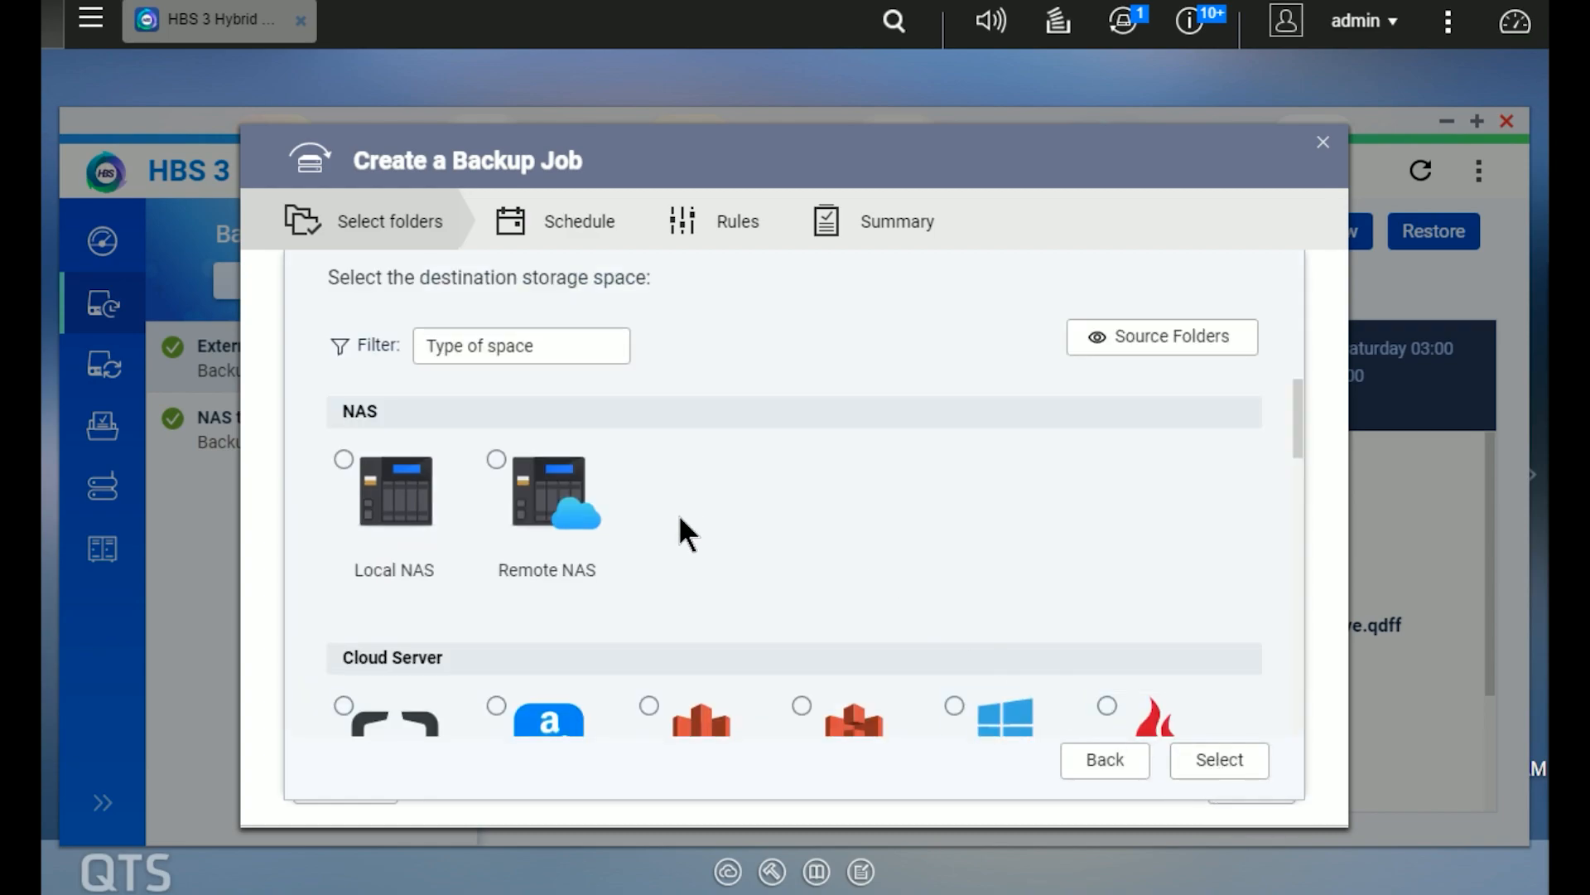
- Set the backup destination to the Wasabi Cloud account with the realtimestorage bucket
scroll(687, 530, down, 3)
scroll(697, 538, down, 10)
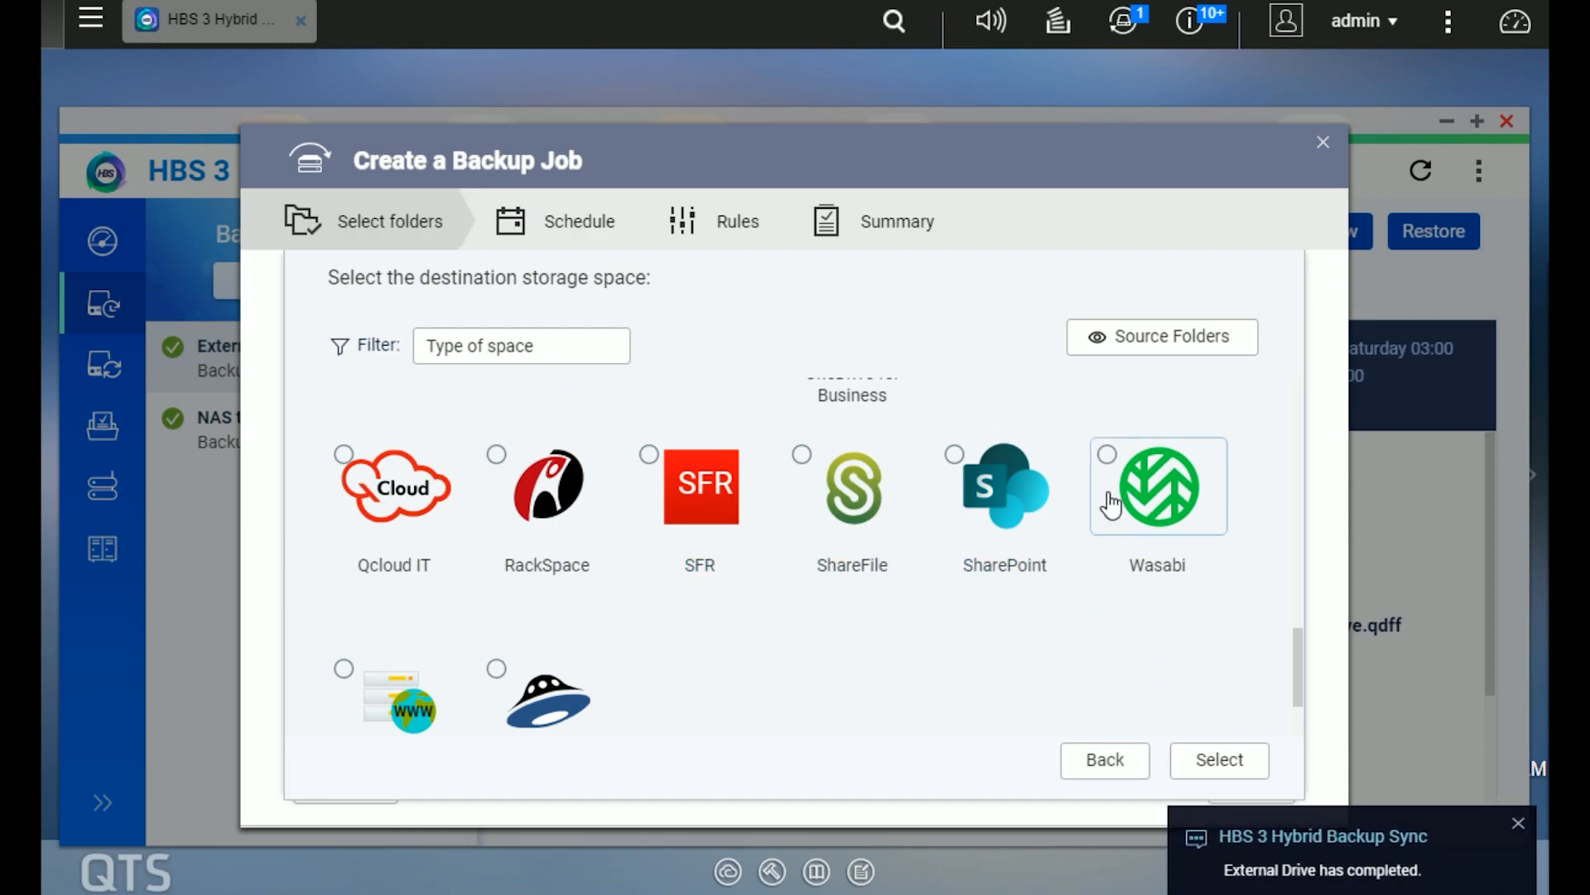
click(1120, 469)
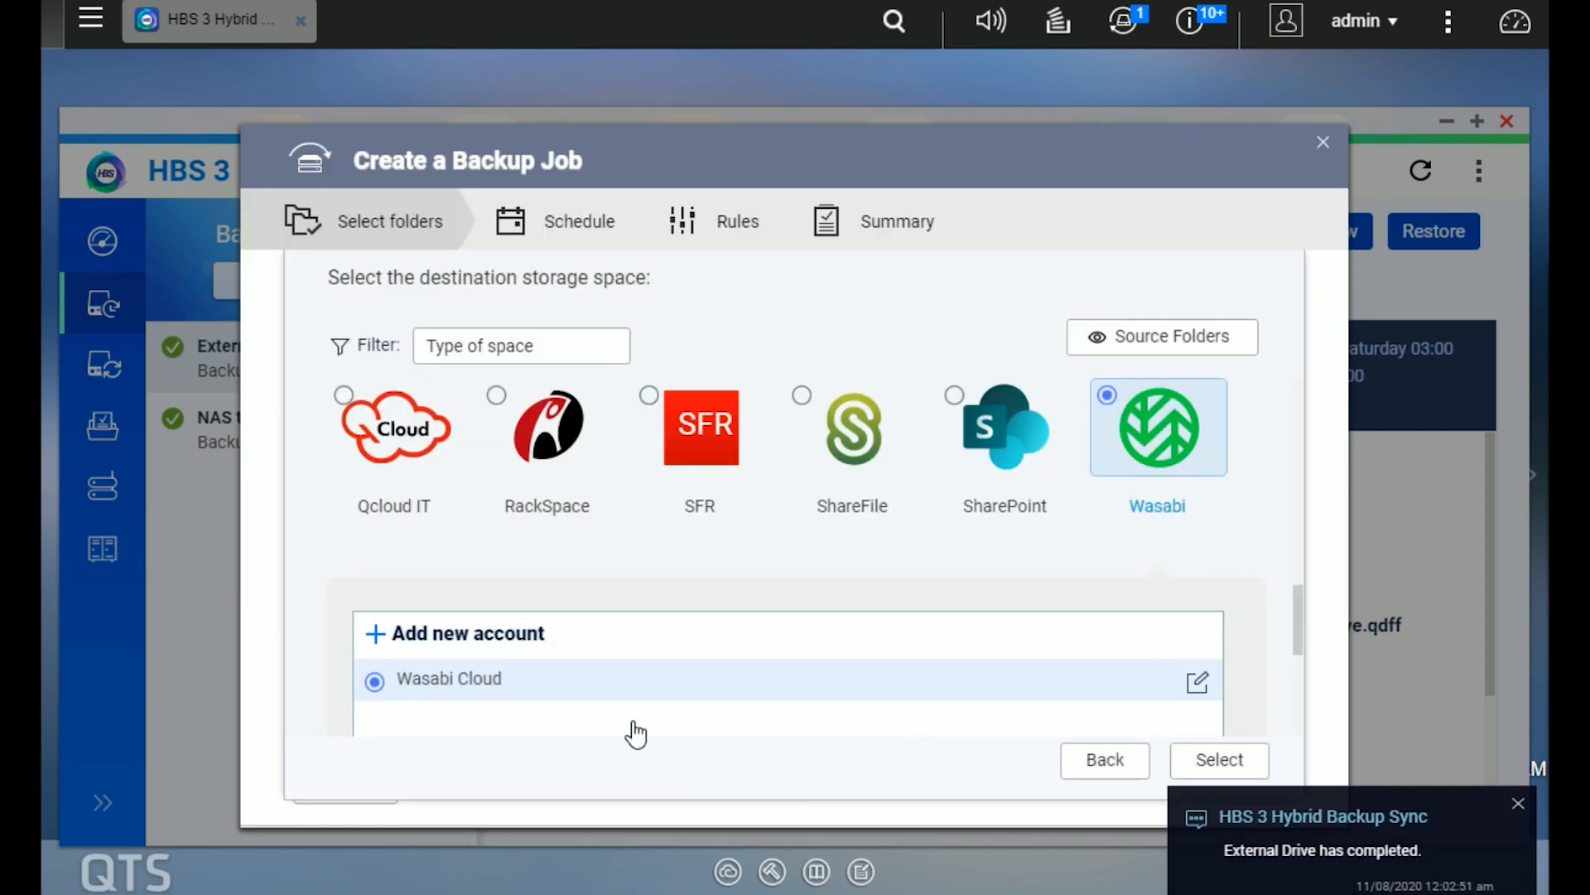
click(1189, 769)
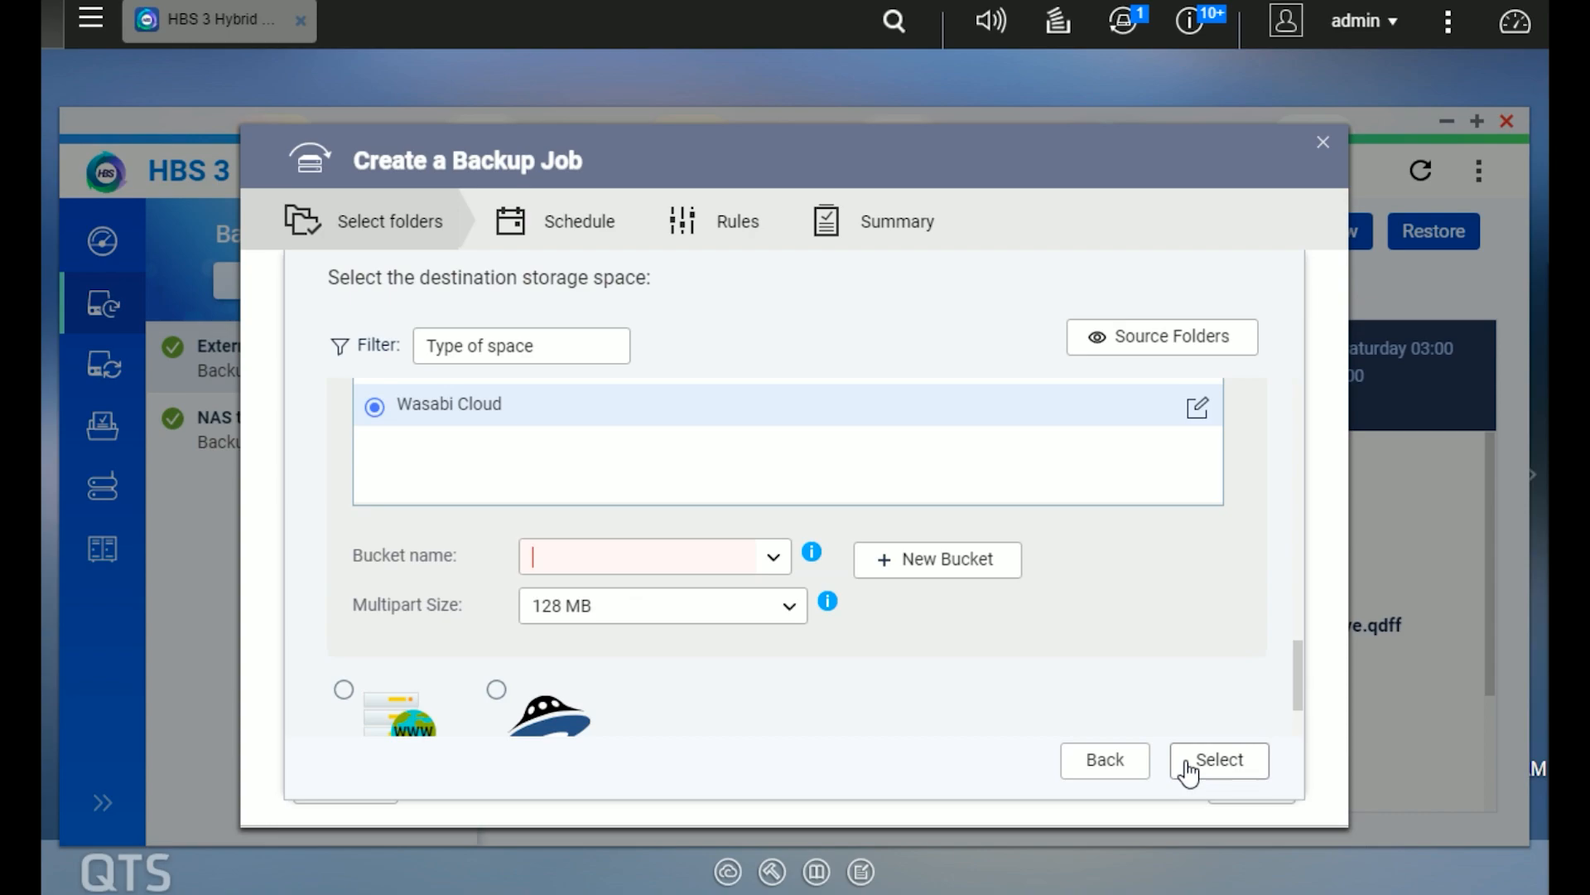
click(774, 558)
click(628, 593)
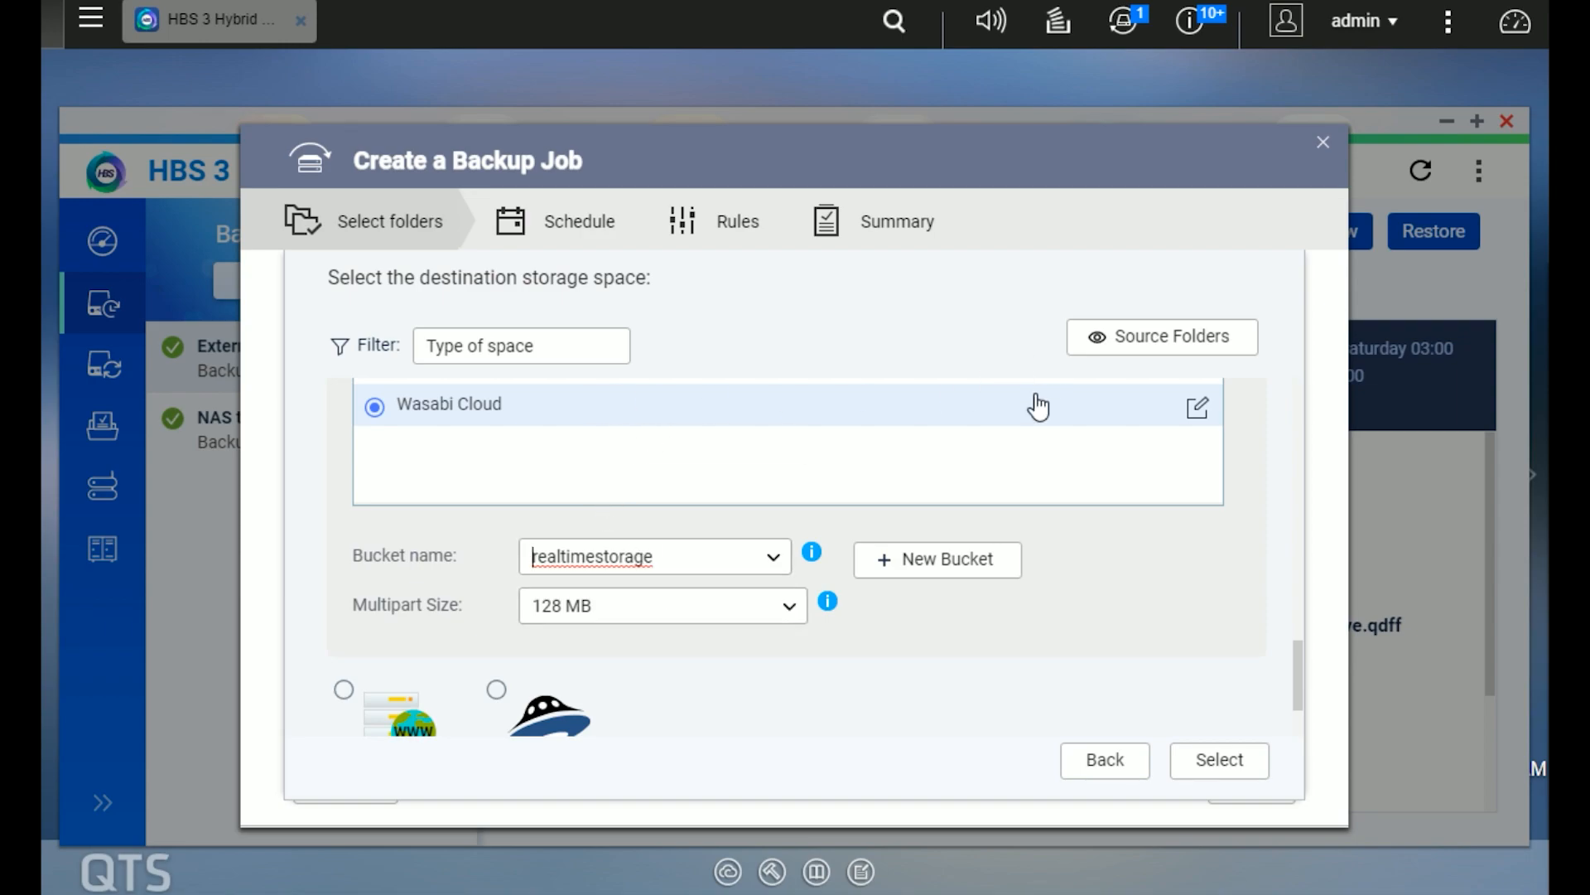
click(1220, 760)
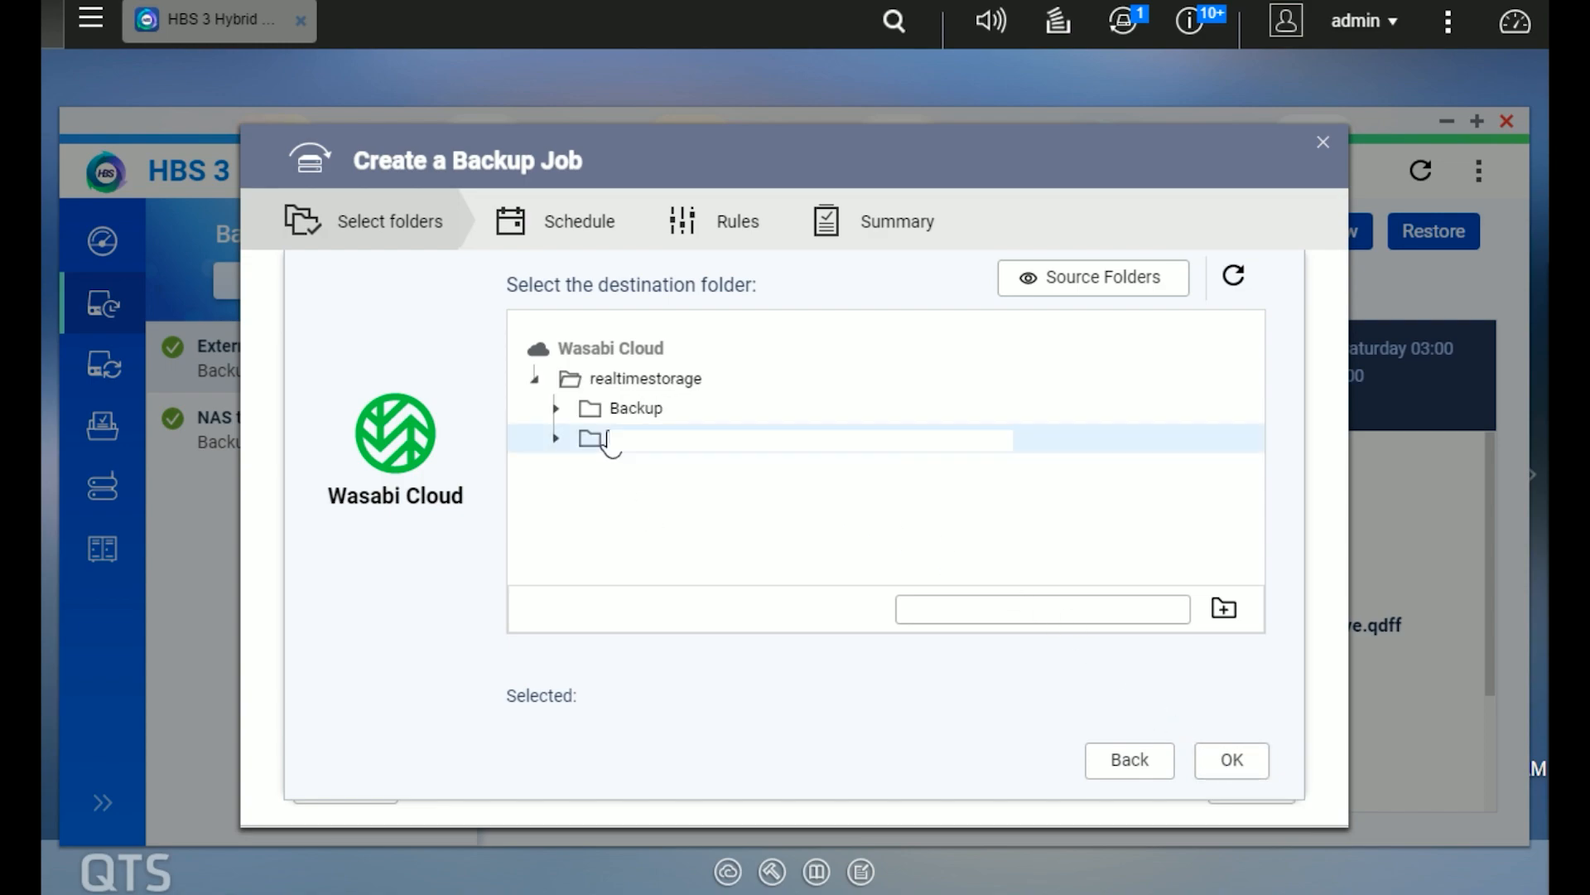
- Choose the Backup folder as the destination, name the job Wasabi and proceed to its schedule
click(641, 410)
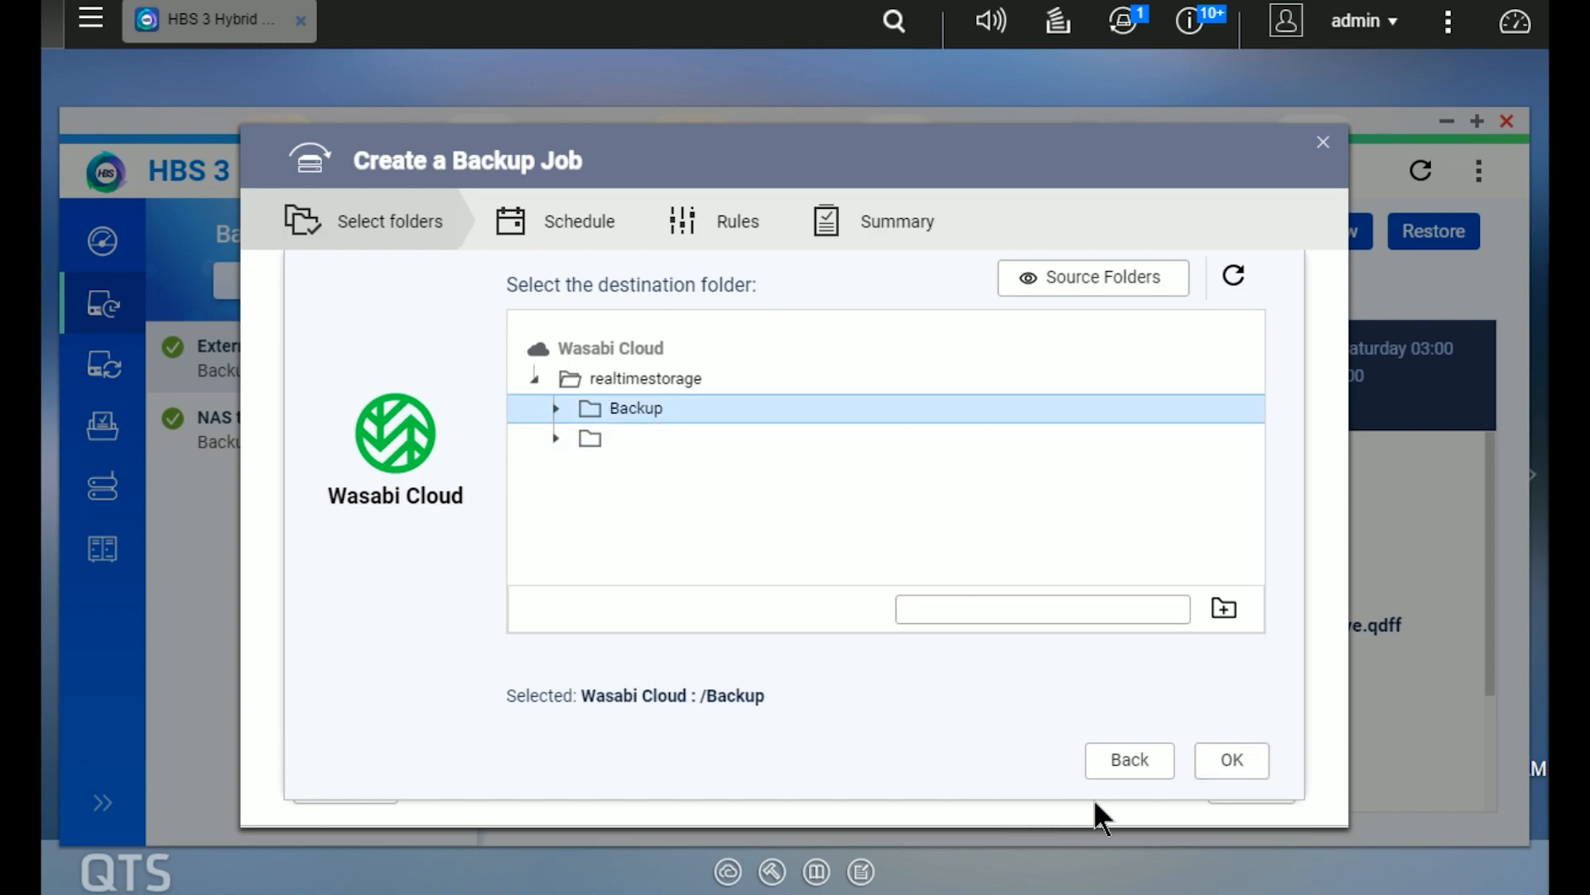
click(1242, 763)
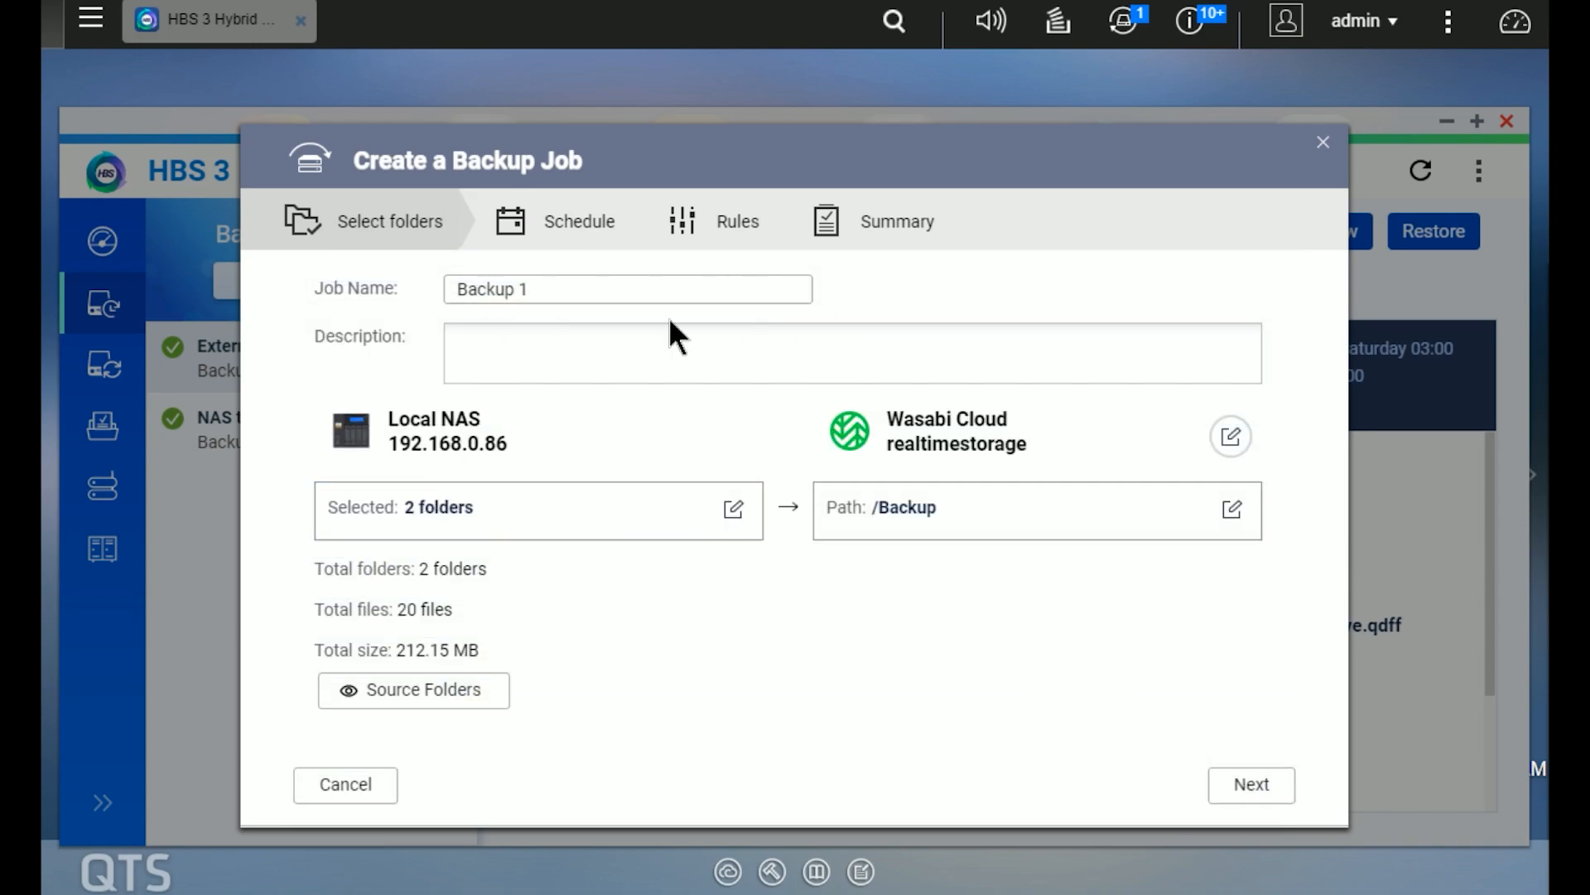
drag(532, 294, 405, 290)
text(Wasabi)
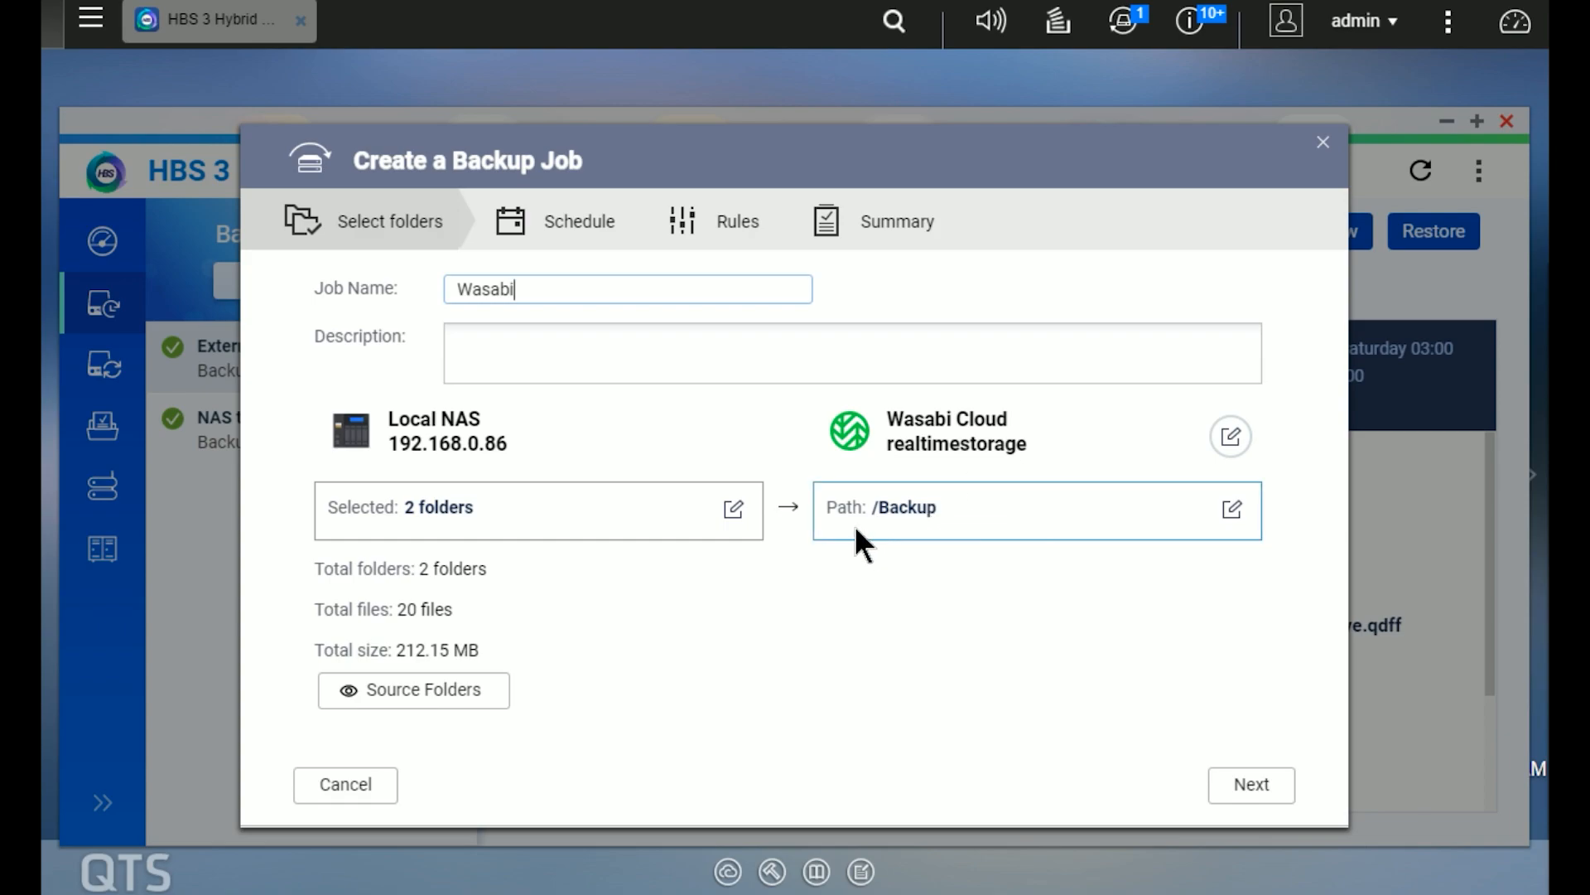
click(1232, 802)
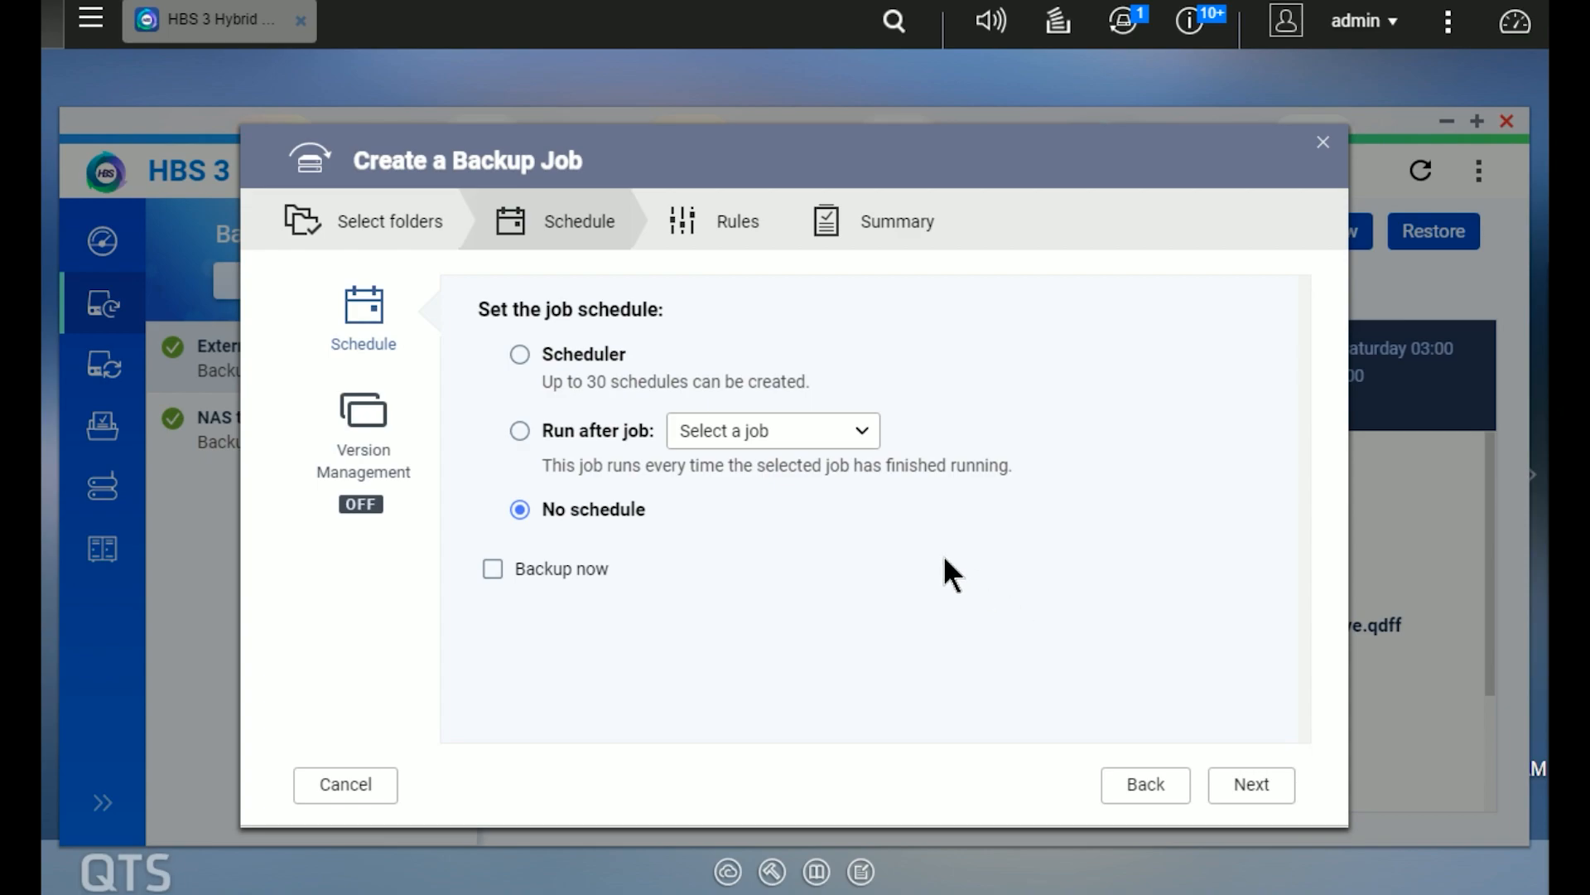
- Schedule the Wasabi job to run weekly on Sunday with a 02:00 start time
click(519, 354)
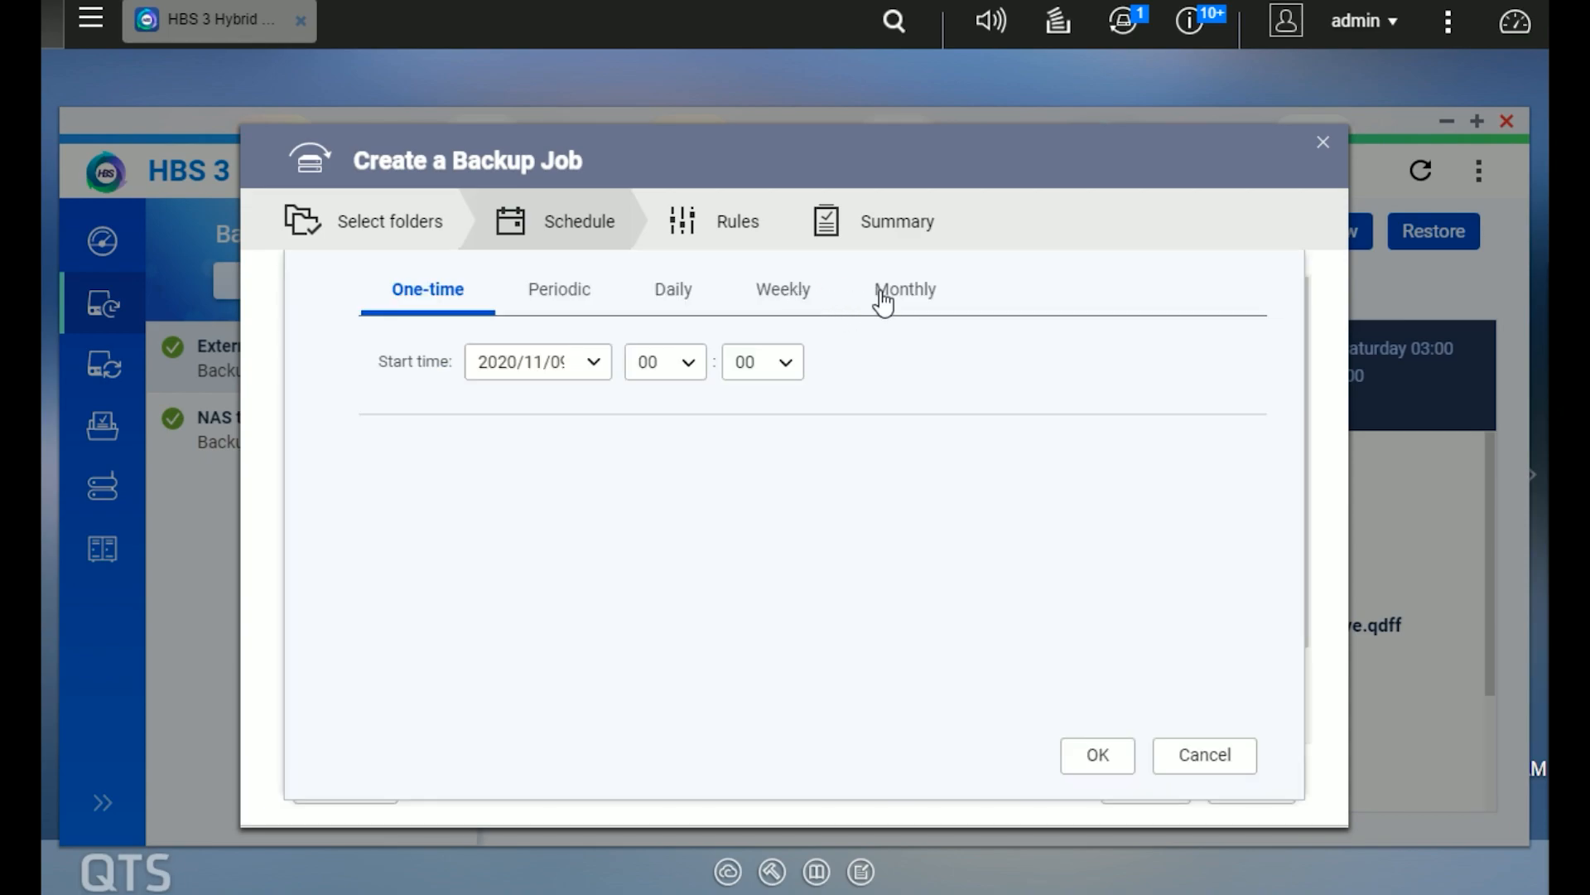
click(797, 292)
click(756, 407)
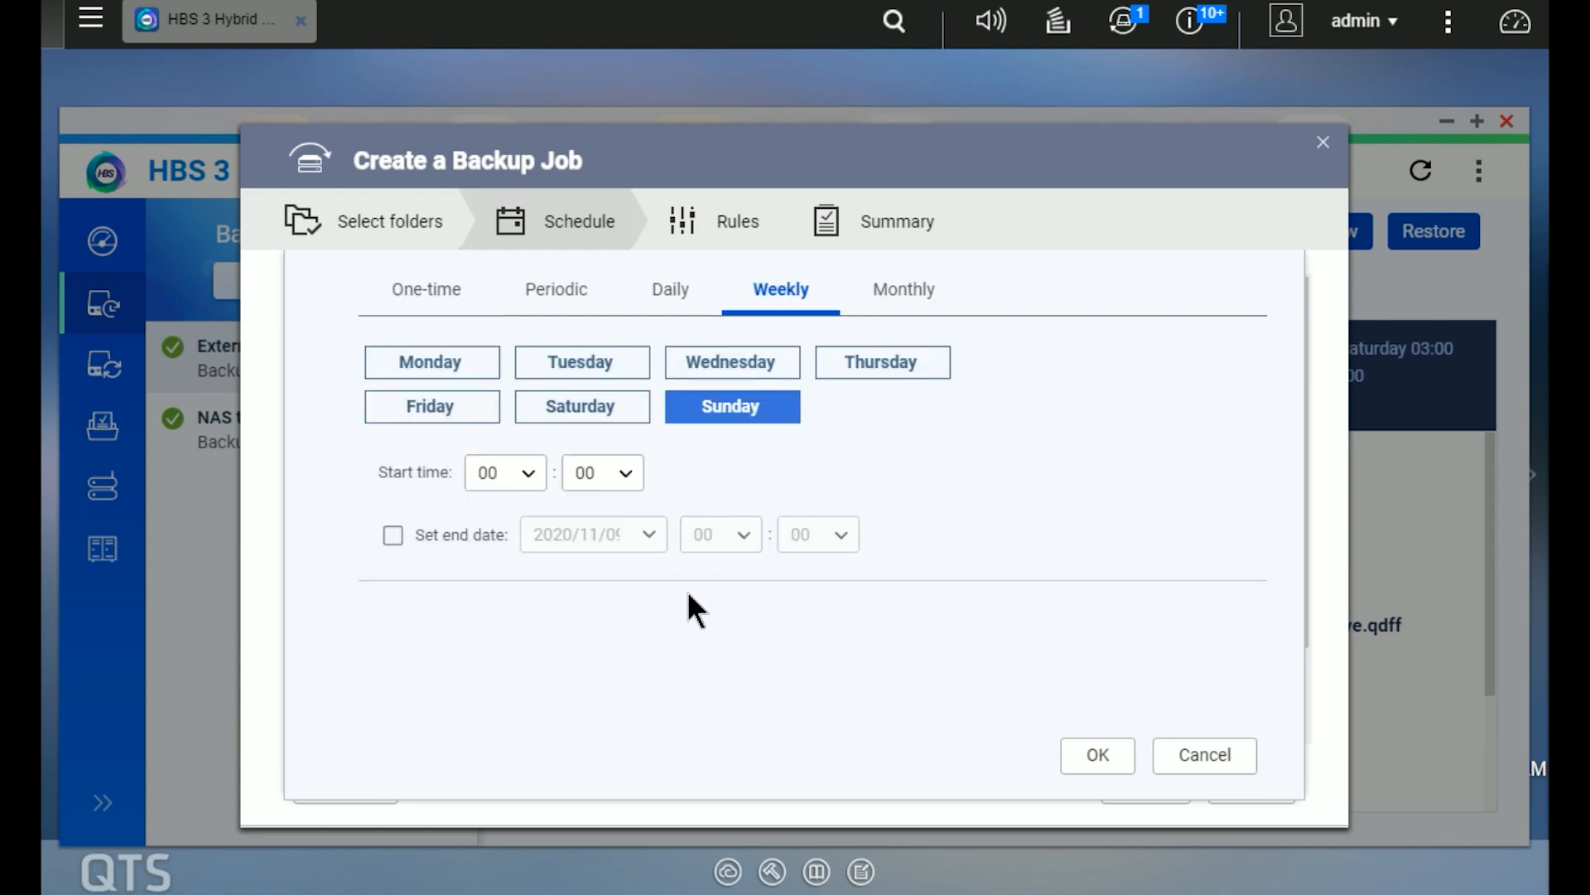
click(531, 485)
click(518, 563)
click(1099, 768)
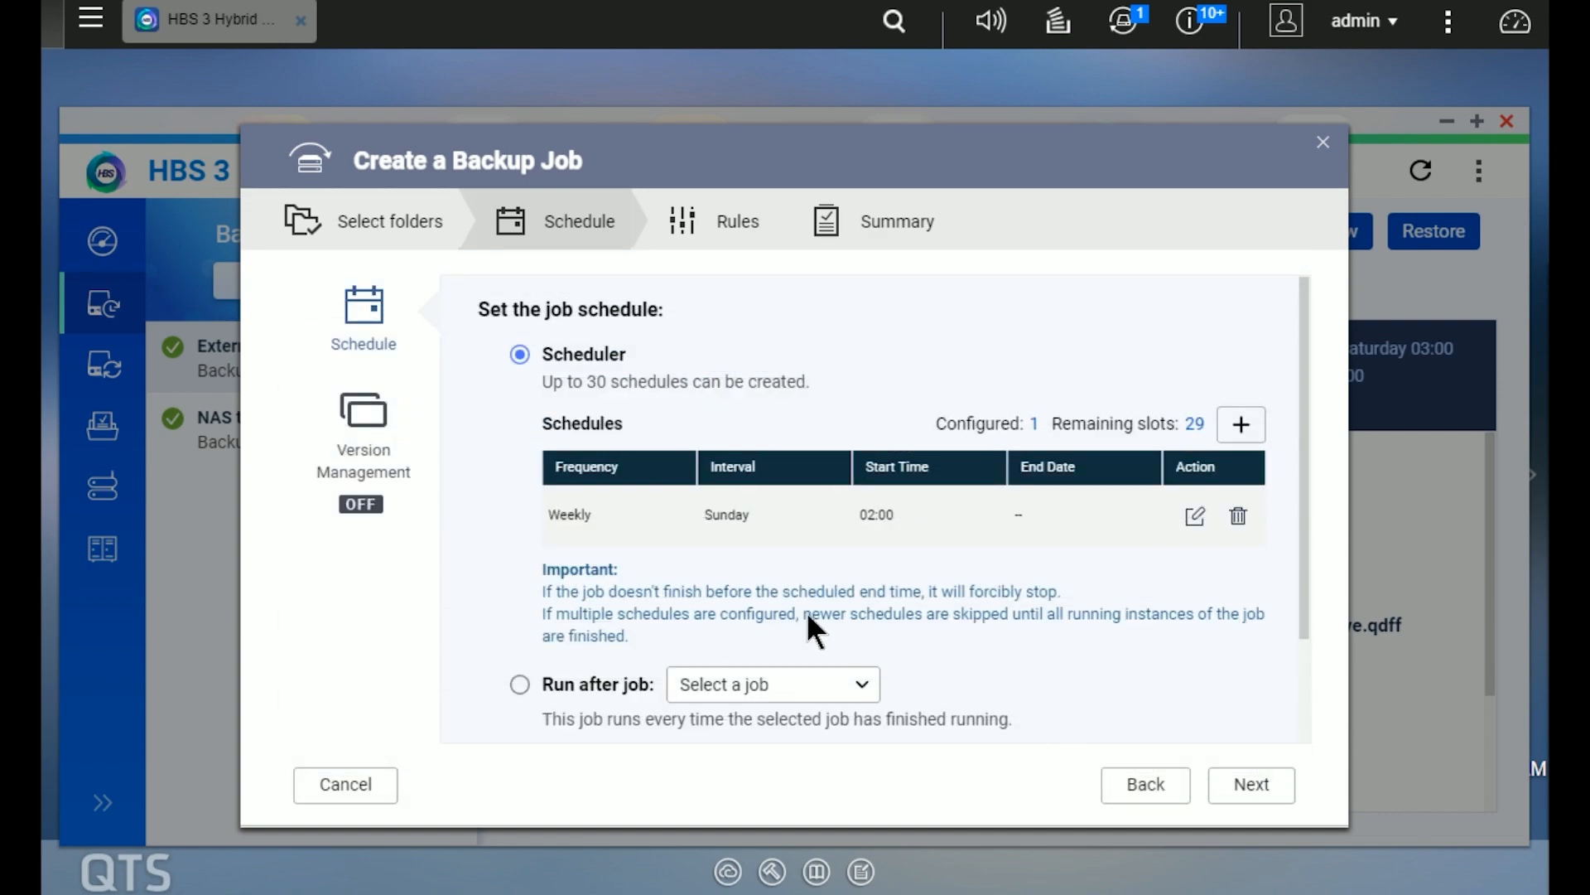
- Keep version management disabled for the Wasabi job and view the event options in its rules
click(356, 452)
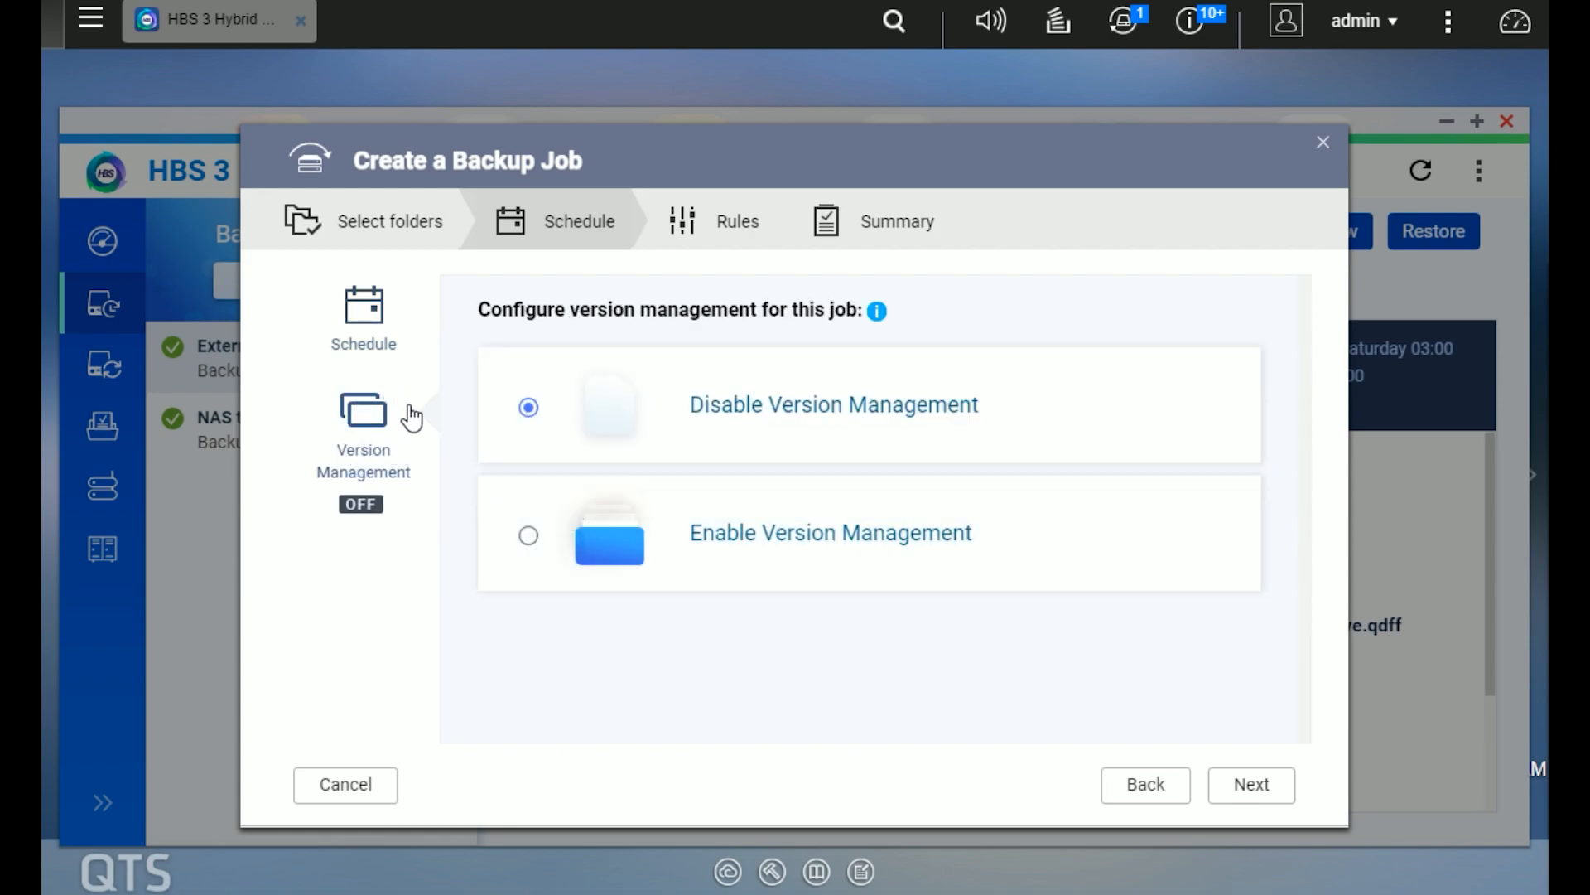
click(1226, 796)
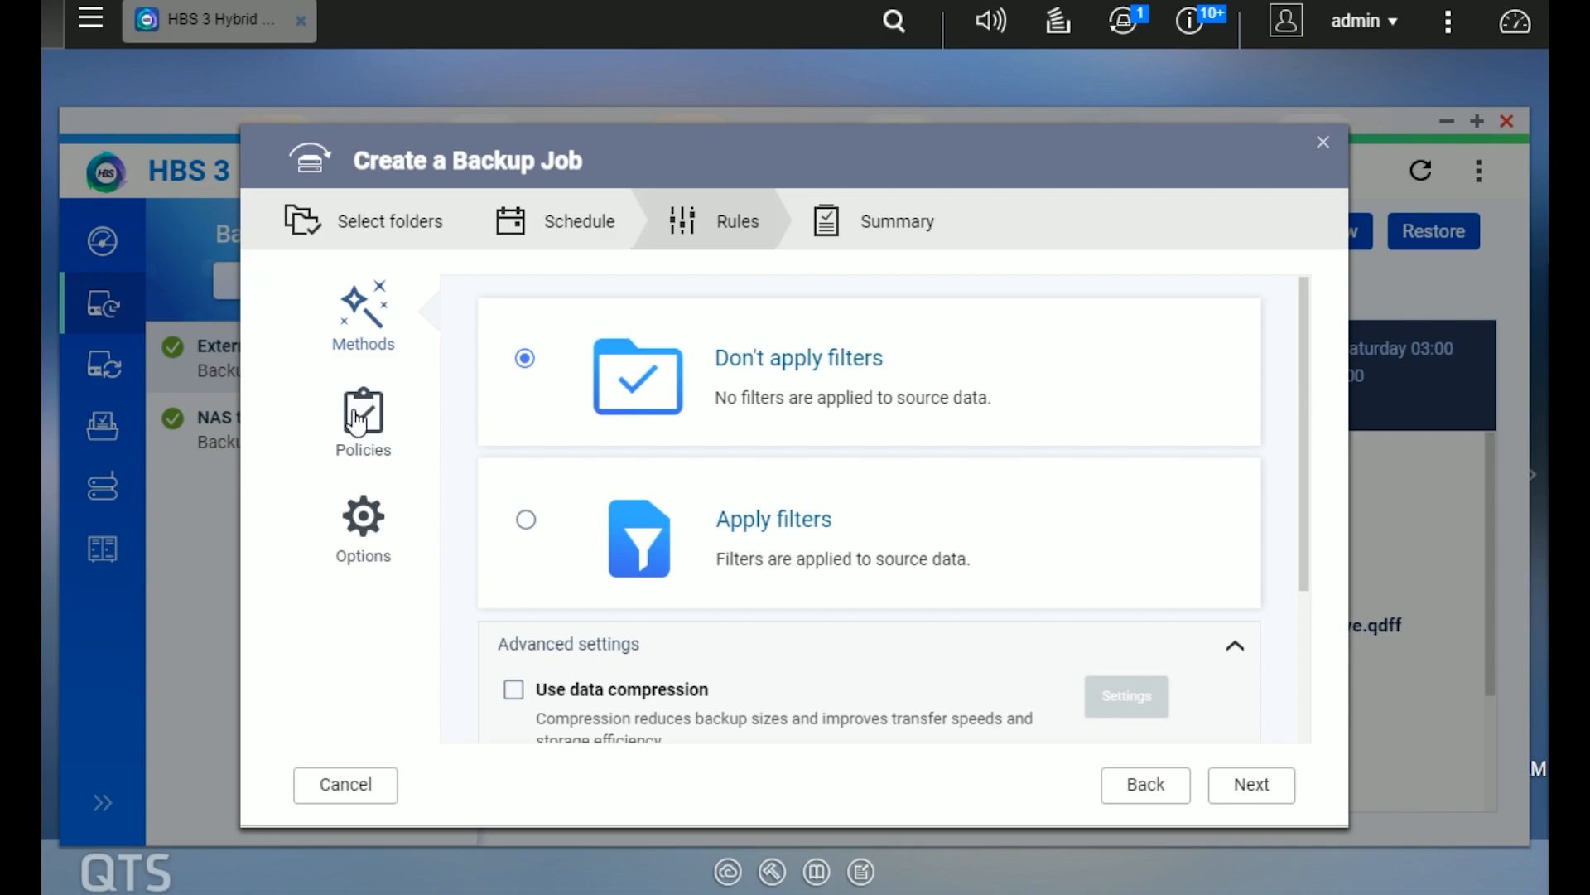
click(371, 520)
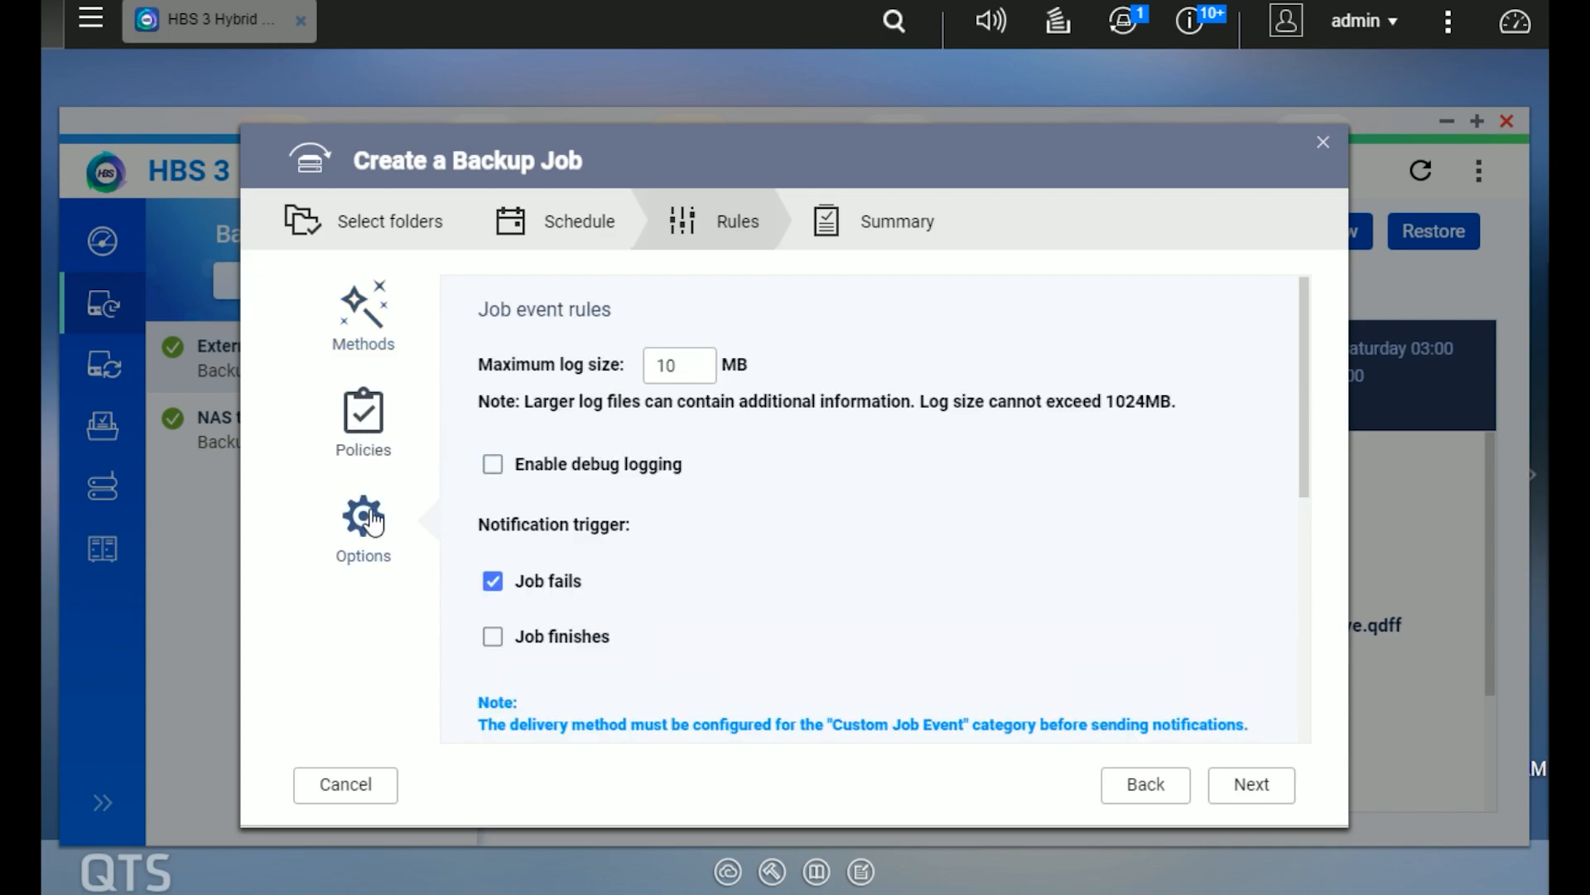
- Enable client-side encryption in the job policies, entering and verifying the encryption password and accepting the data-loss warning
click(364, 439)
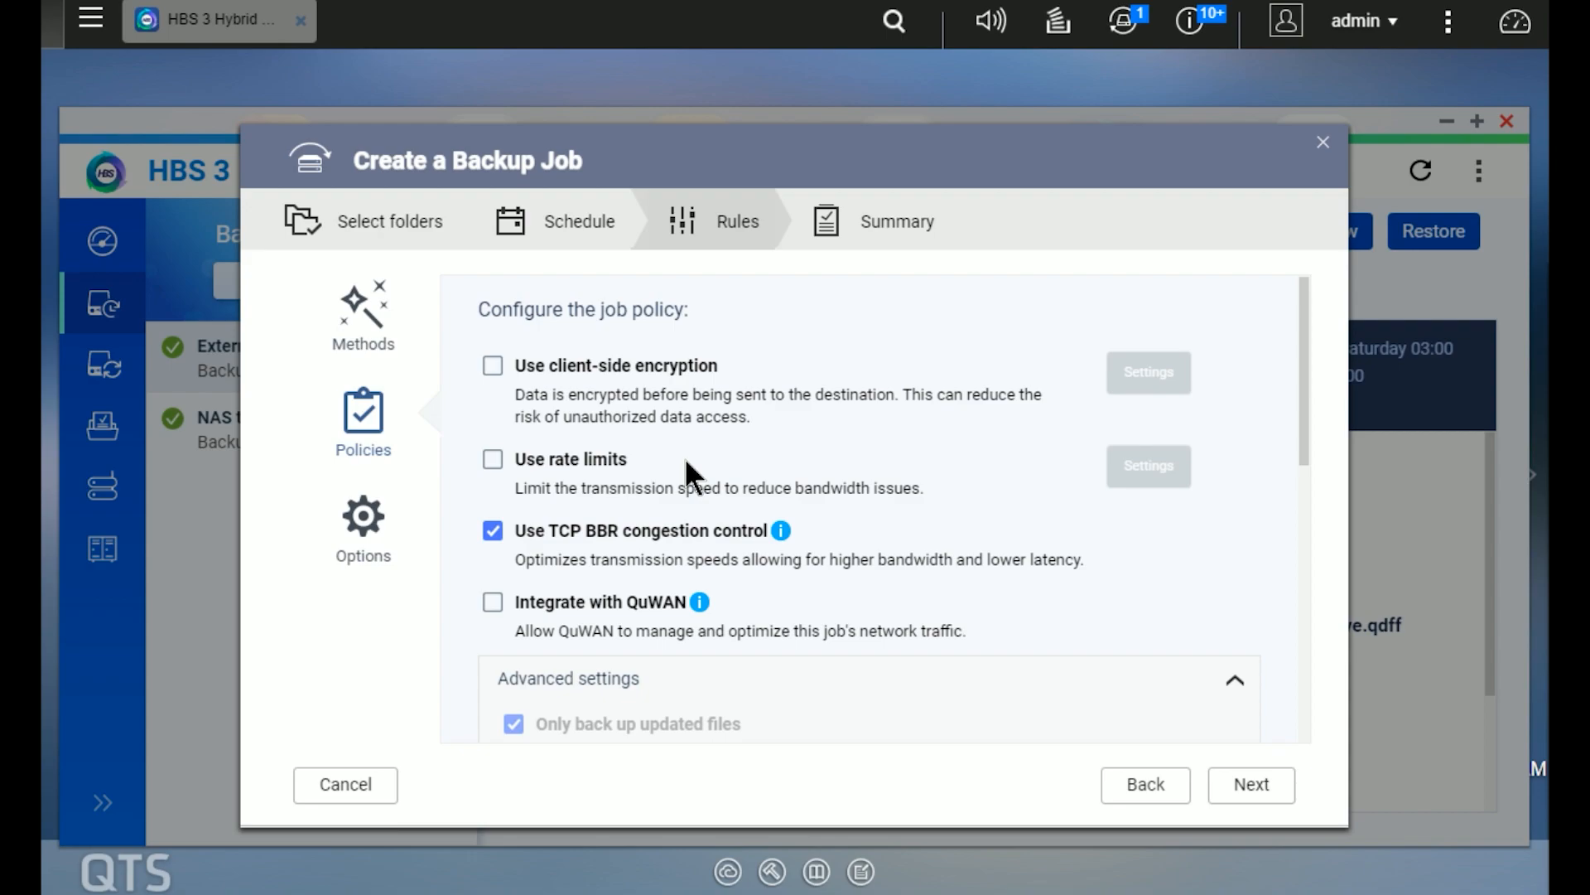
click(492, 367)
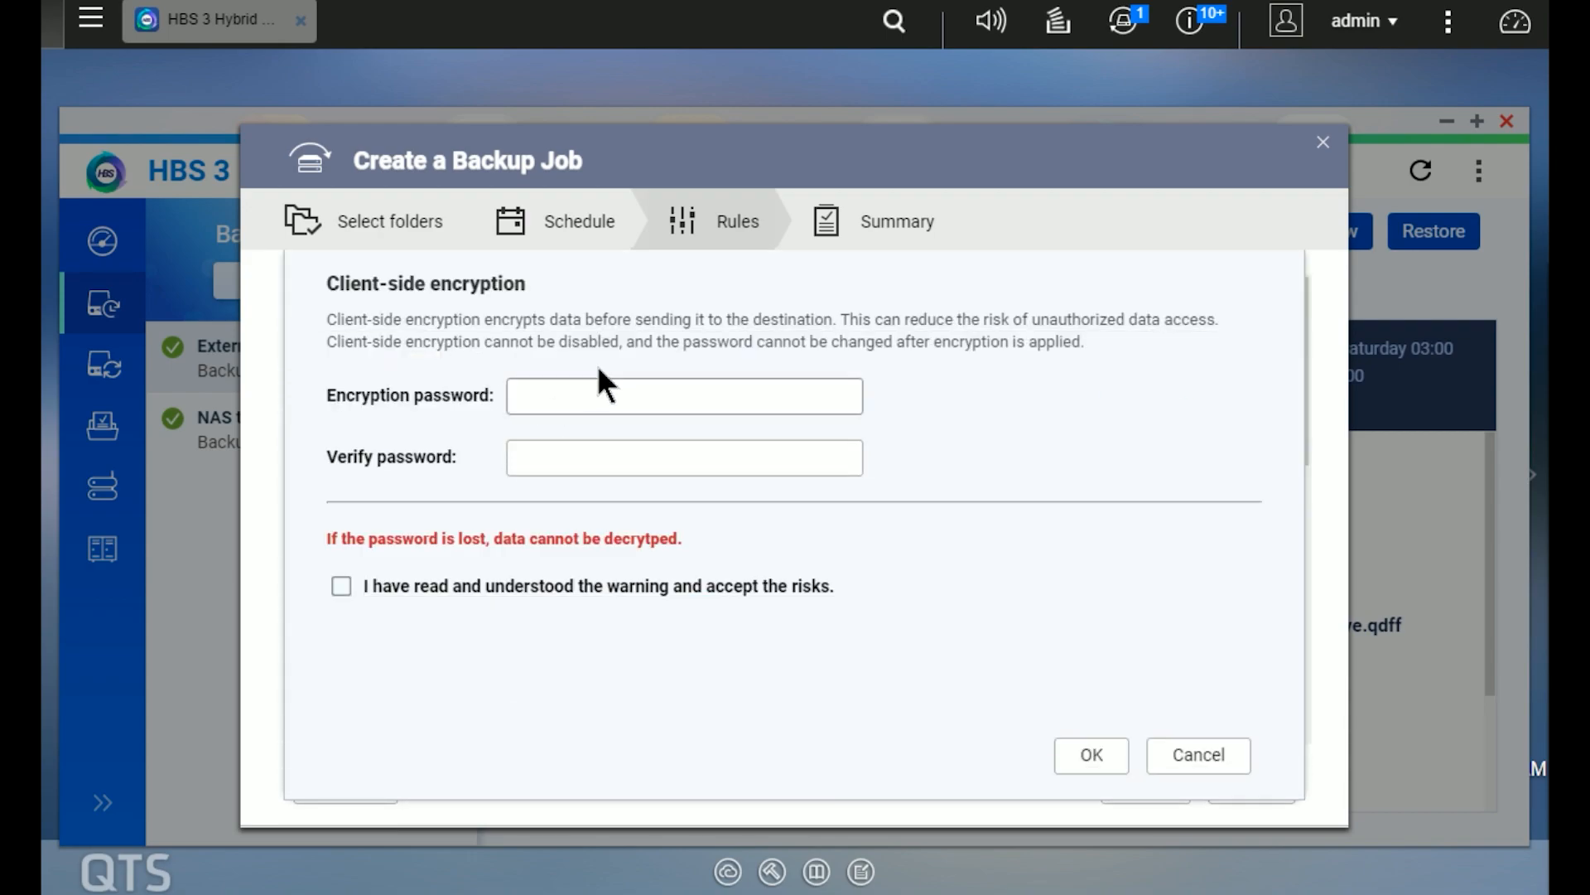
click(560, 386)
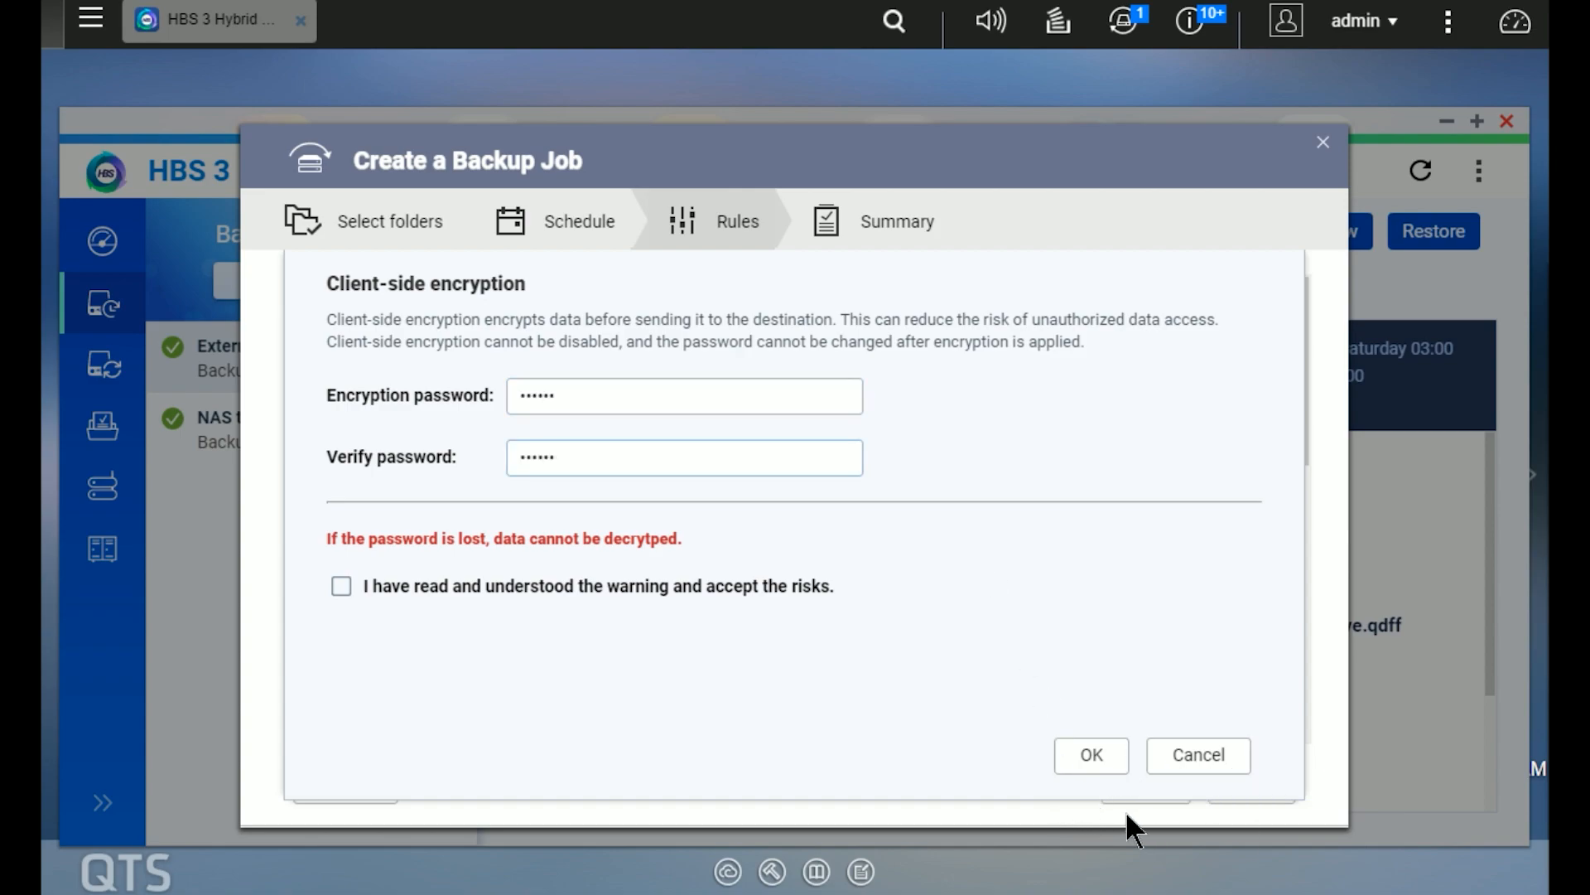
click(343, 590)
click(1091, 756)
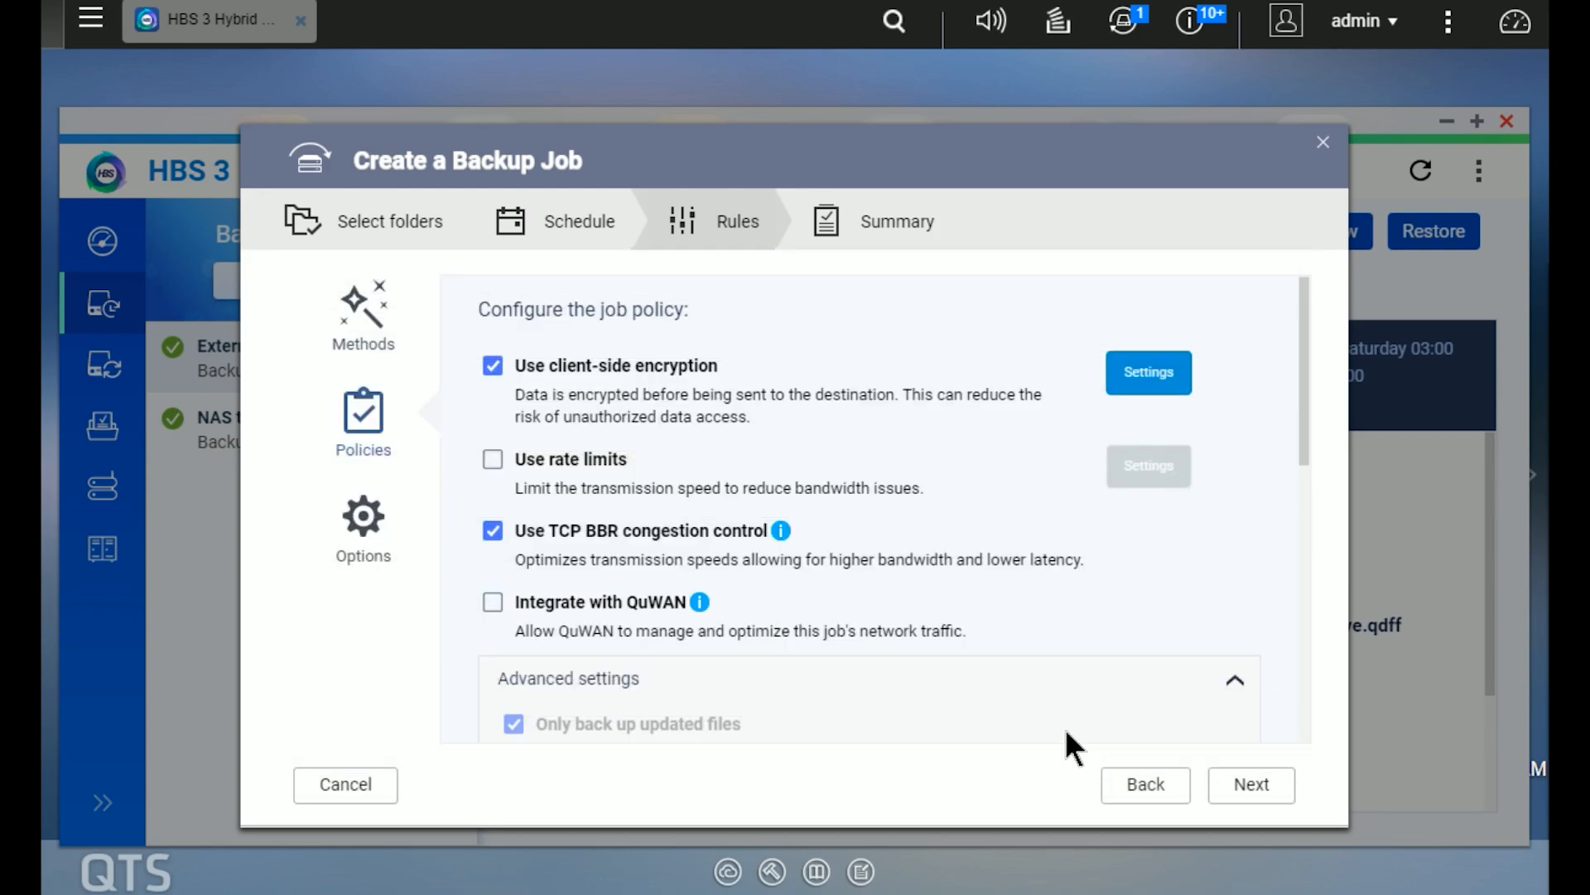
- Create the Wasabi backup job from its summary and run it immediately
click(1251, 787)
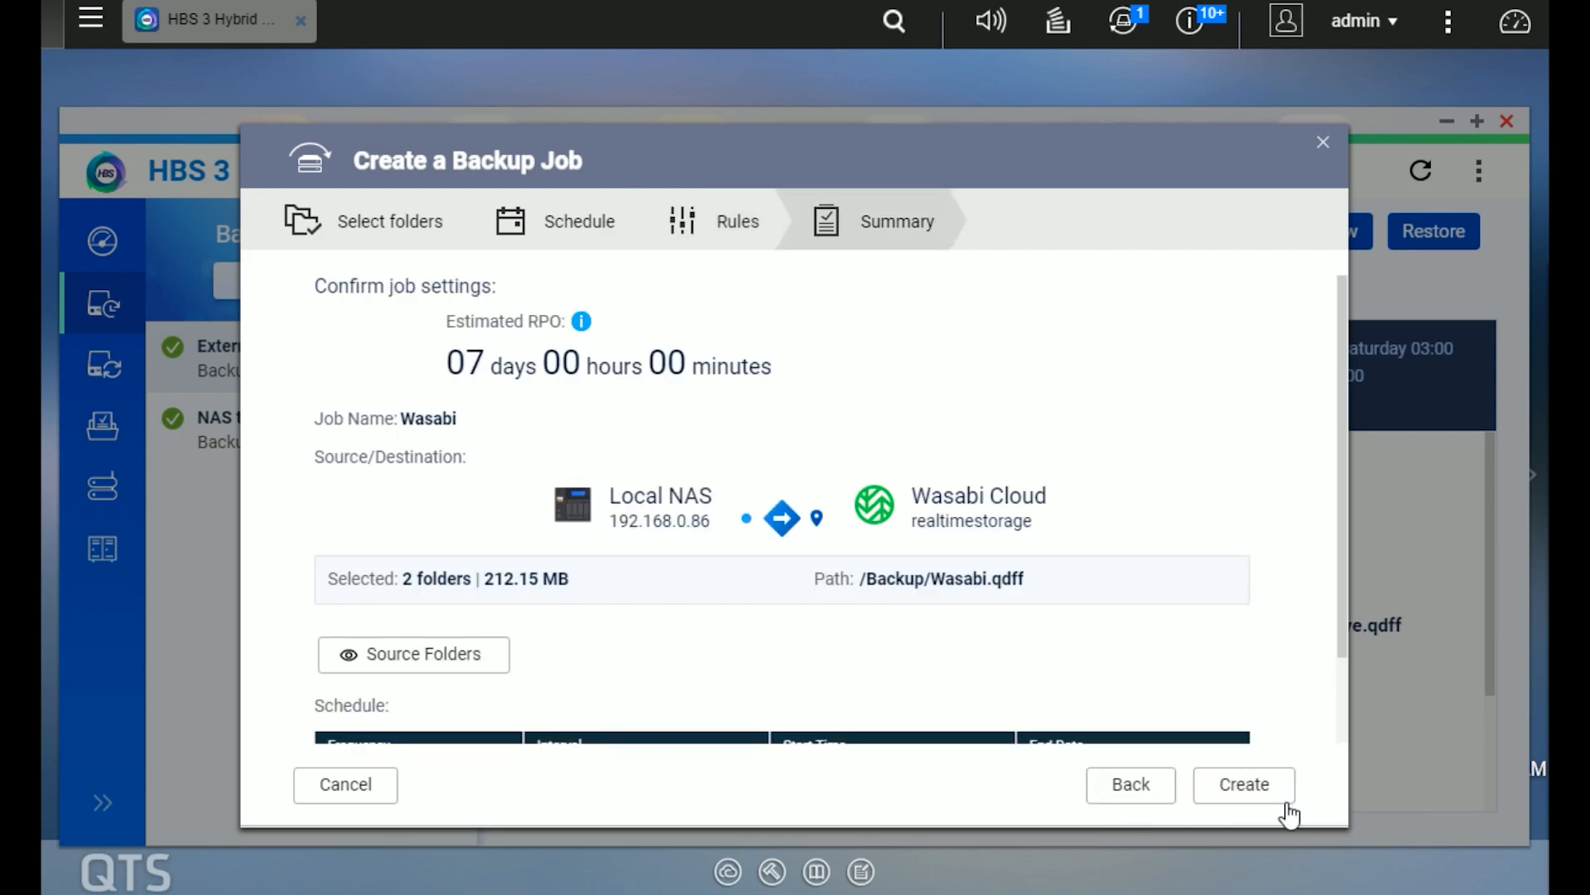
click(1222, 792)
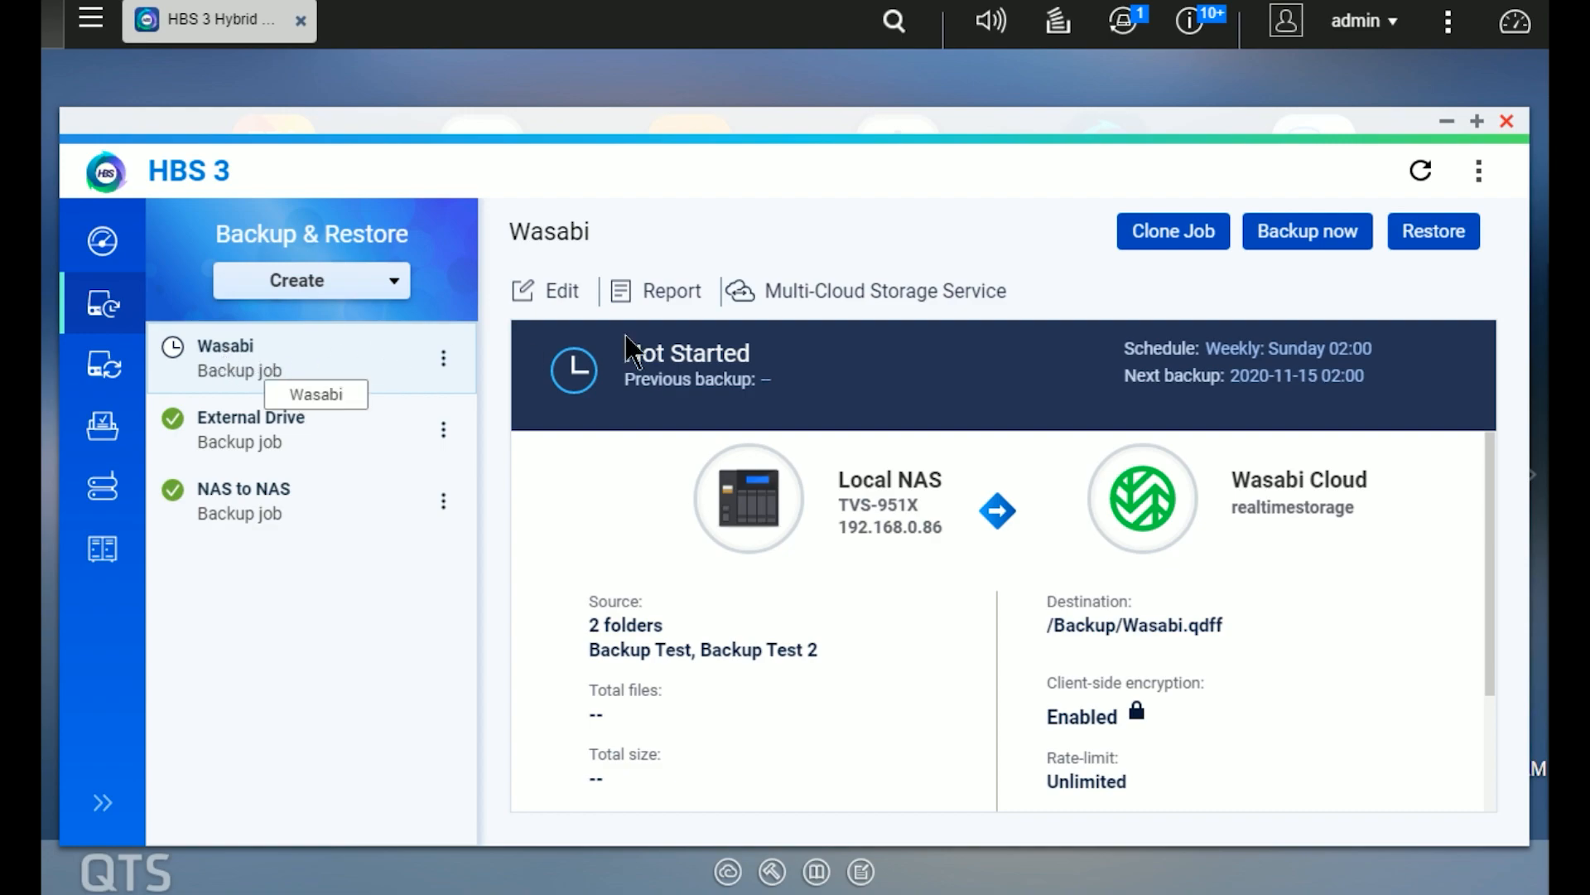
click(1294, 241)
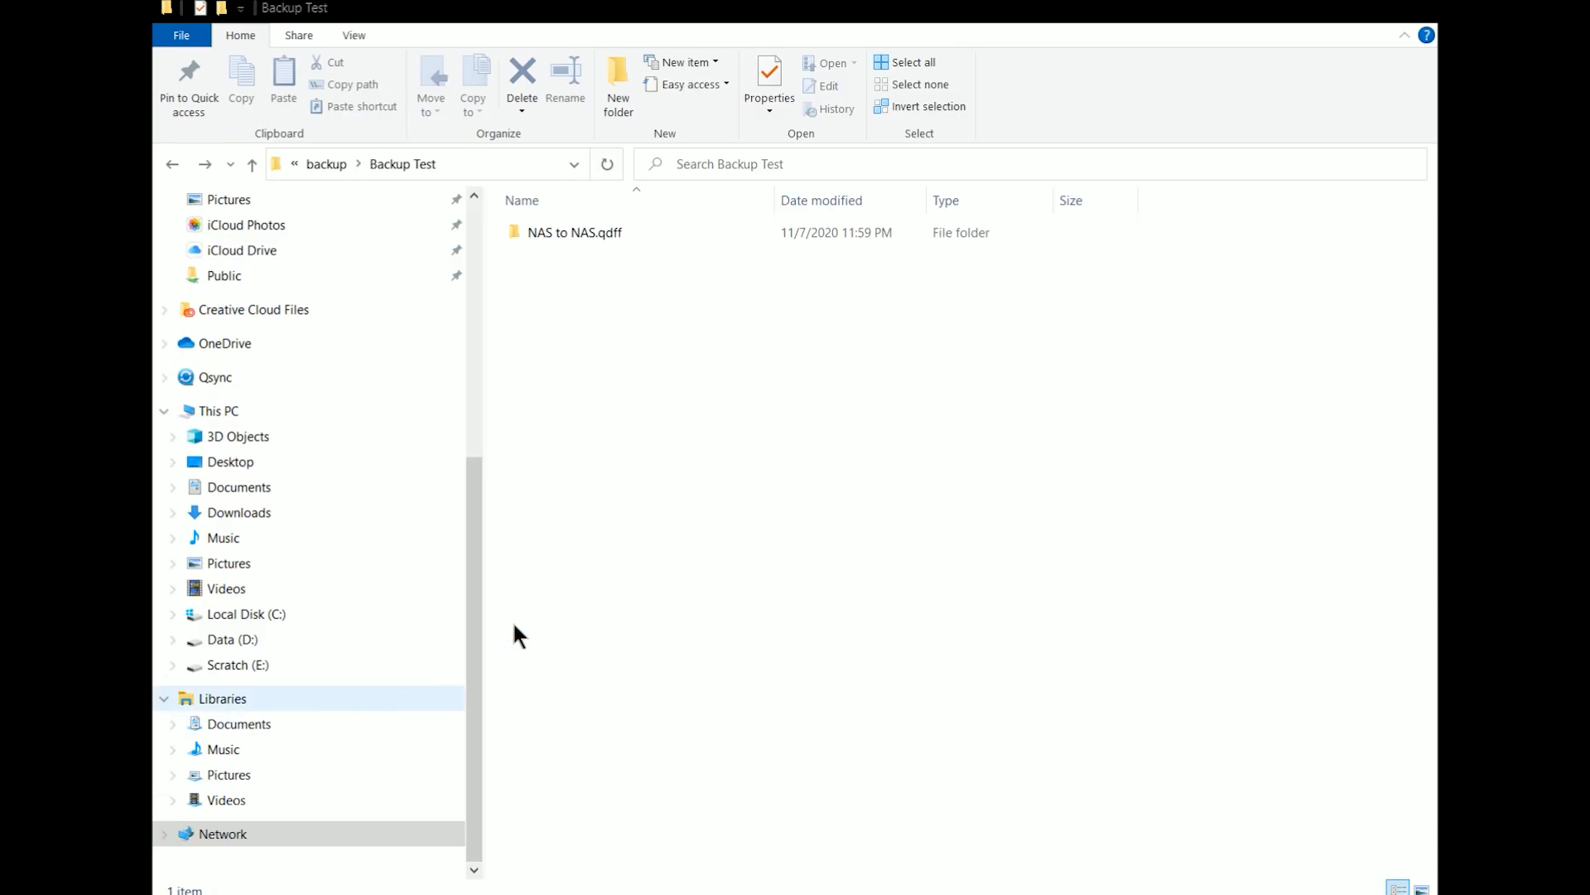
- In File Explorer, examine the NAS to NAS.qdff backup down to the files in its dedup vault, then return to the Backup Test folder
double_click(575, 233)
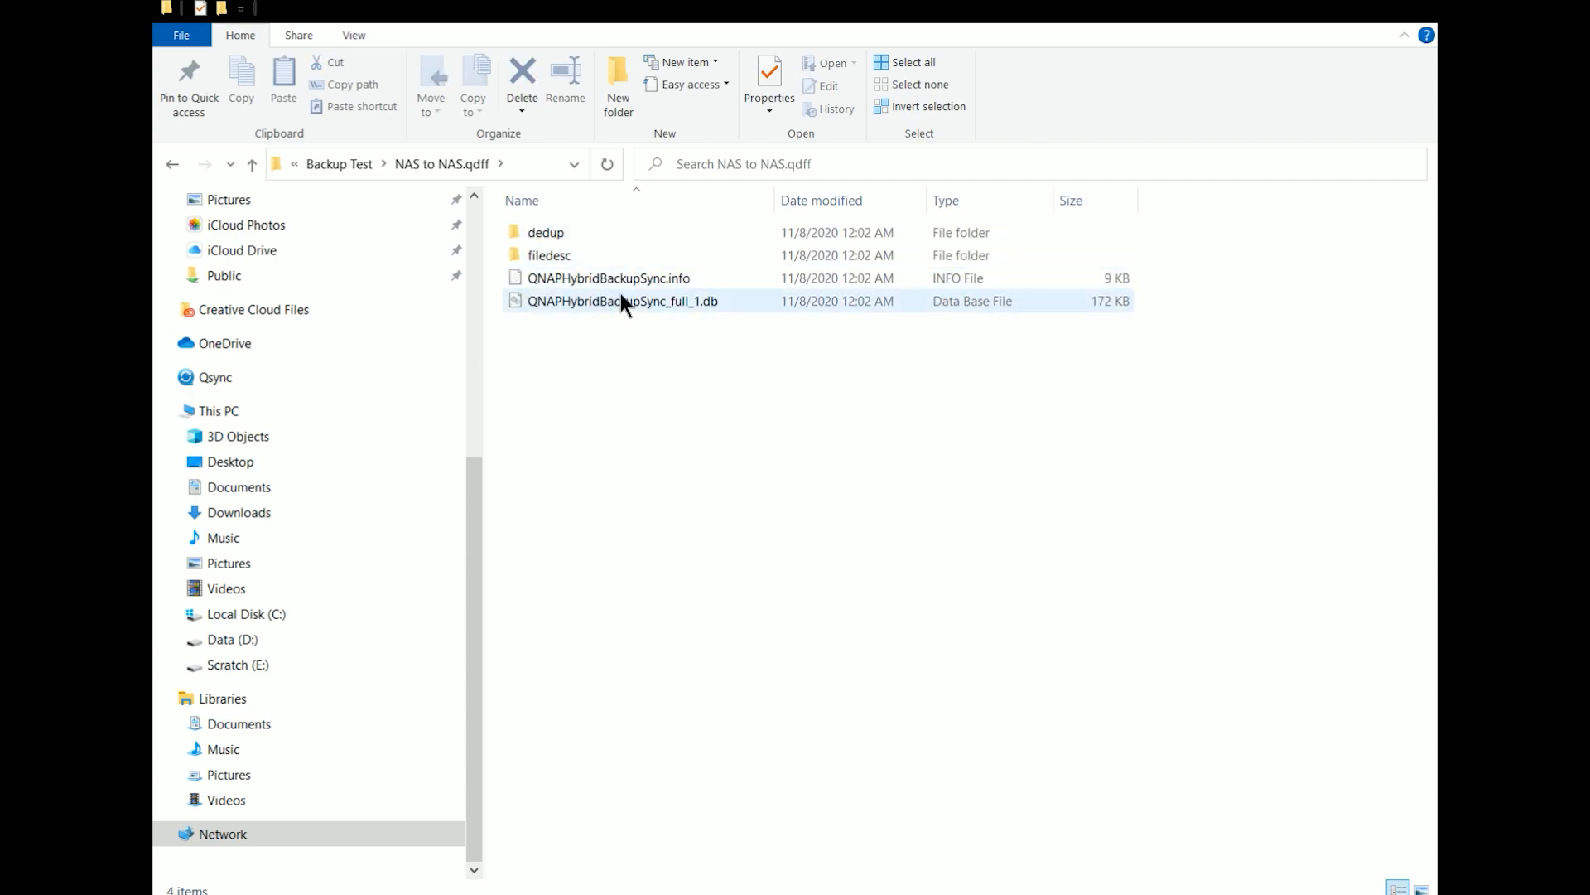
double_click(568, 232)
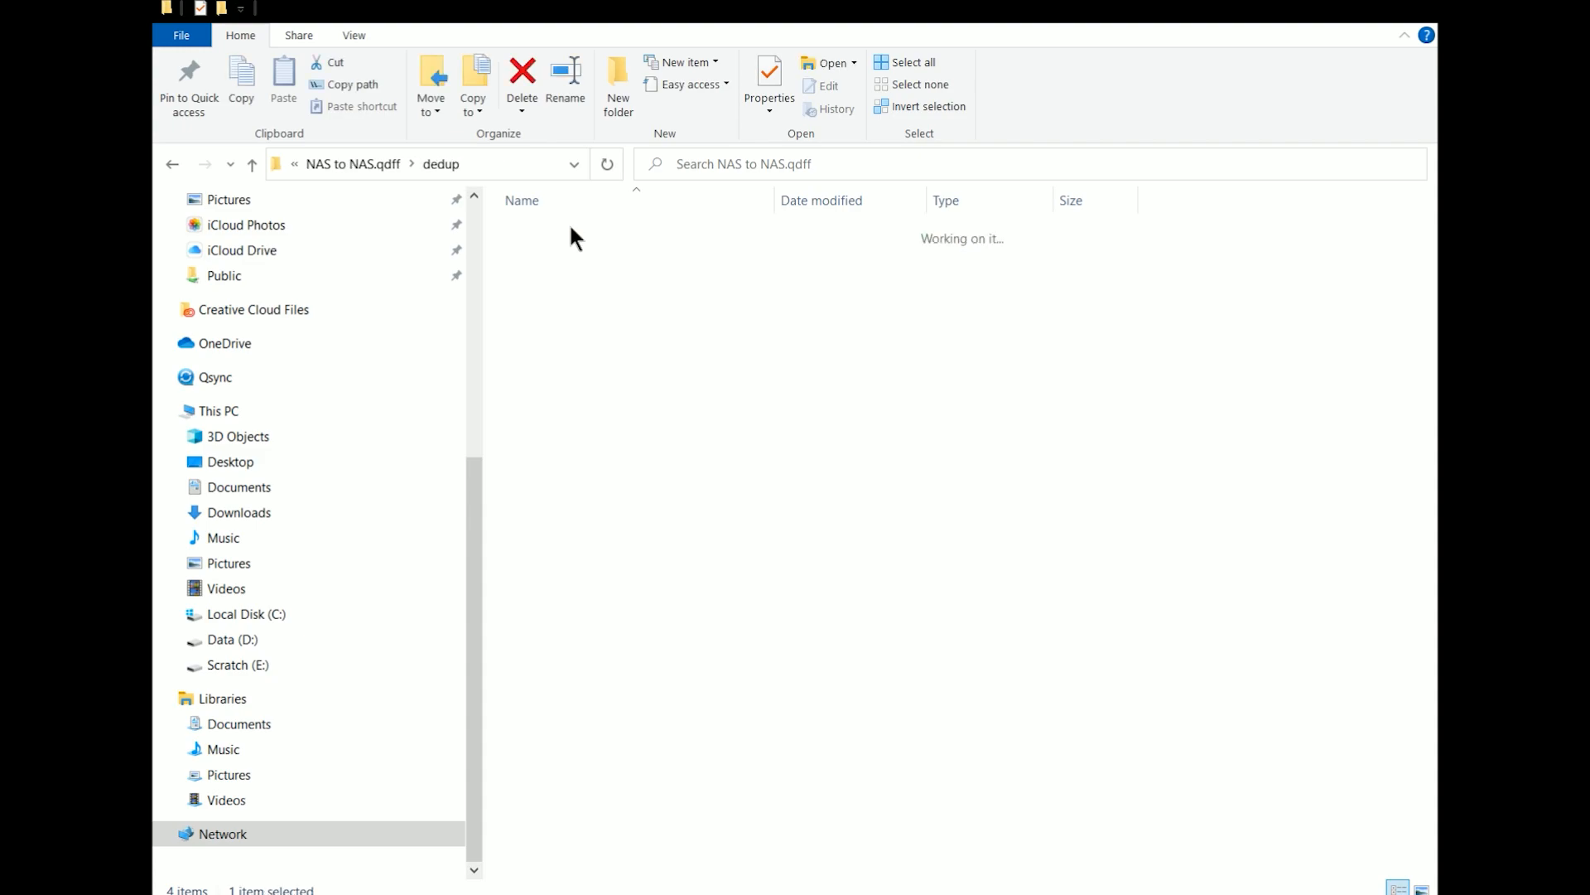
double_click(579, 253)
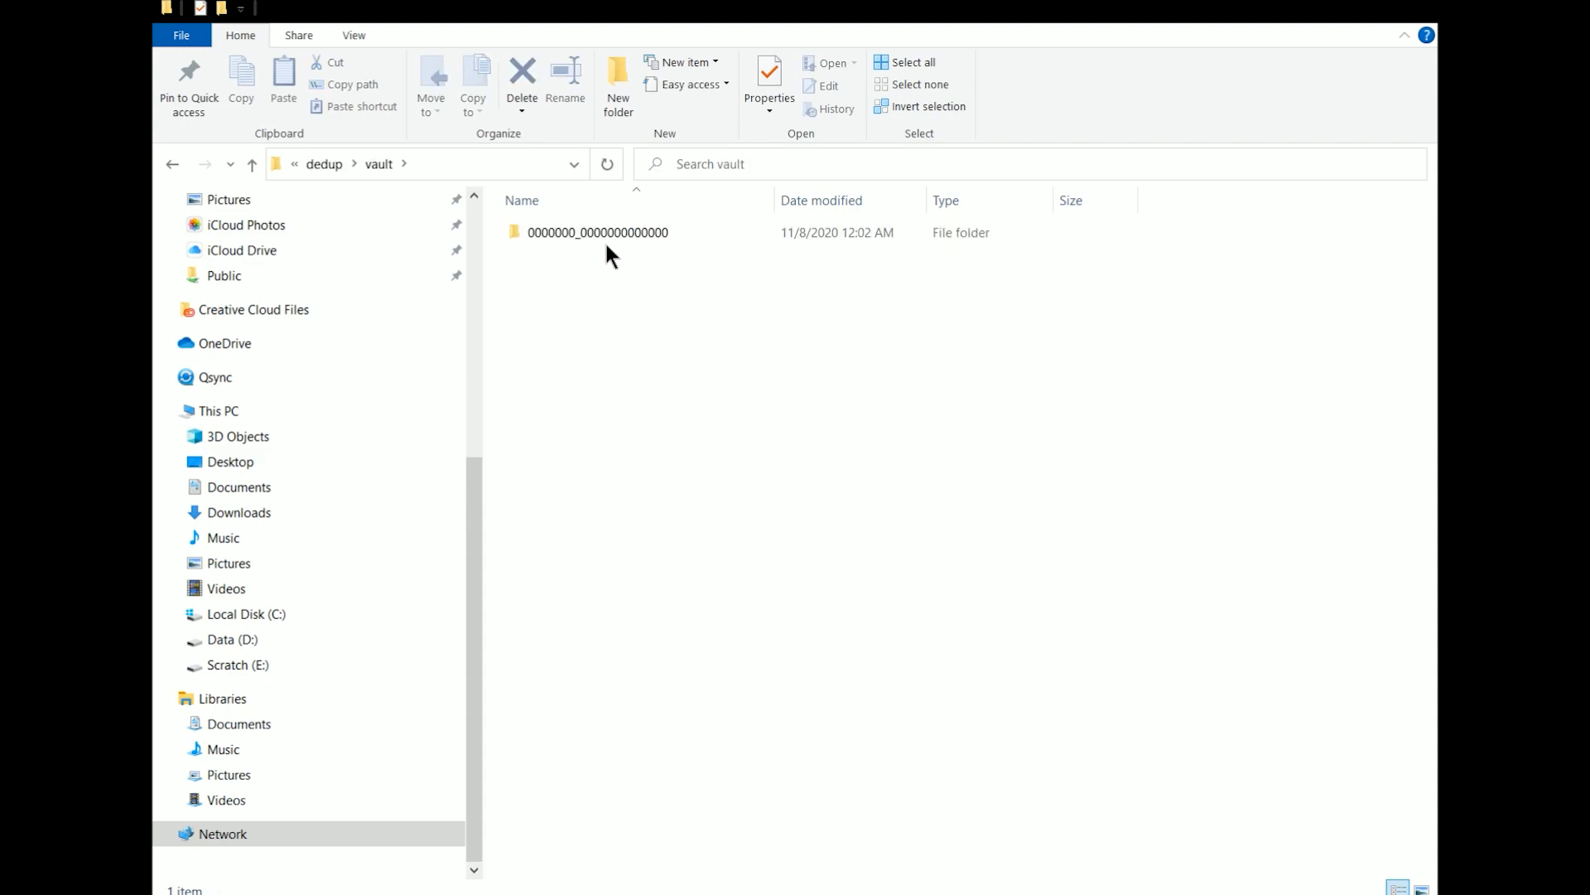
double_click(684, 237)
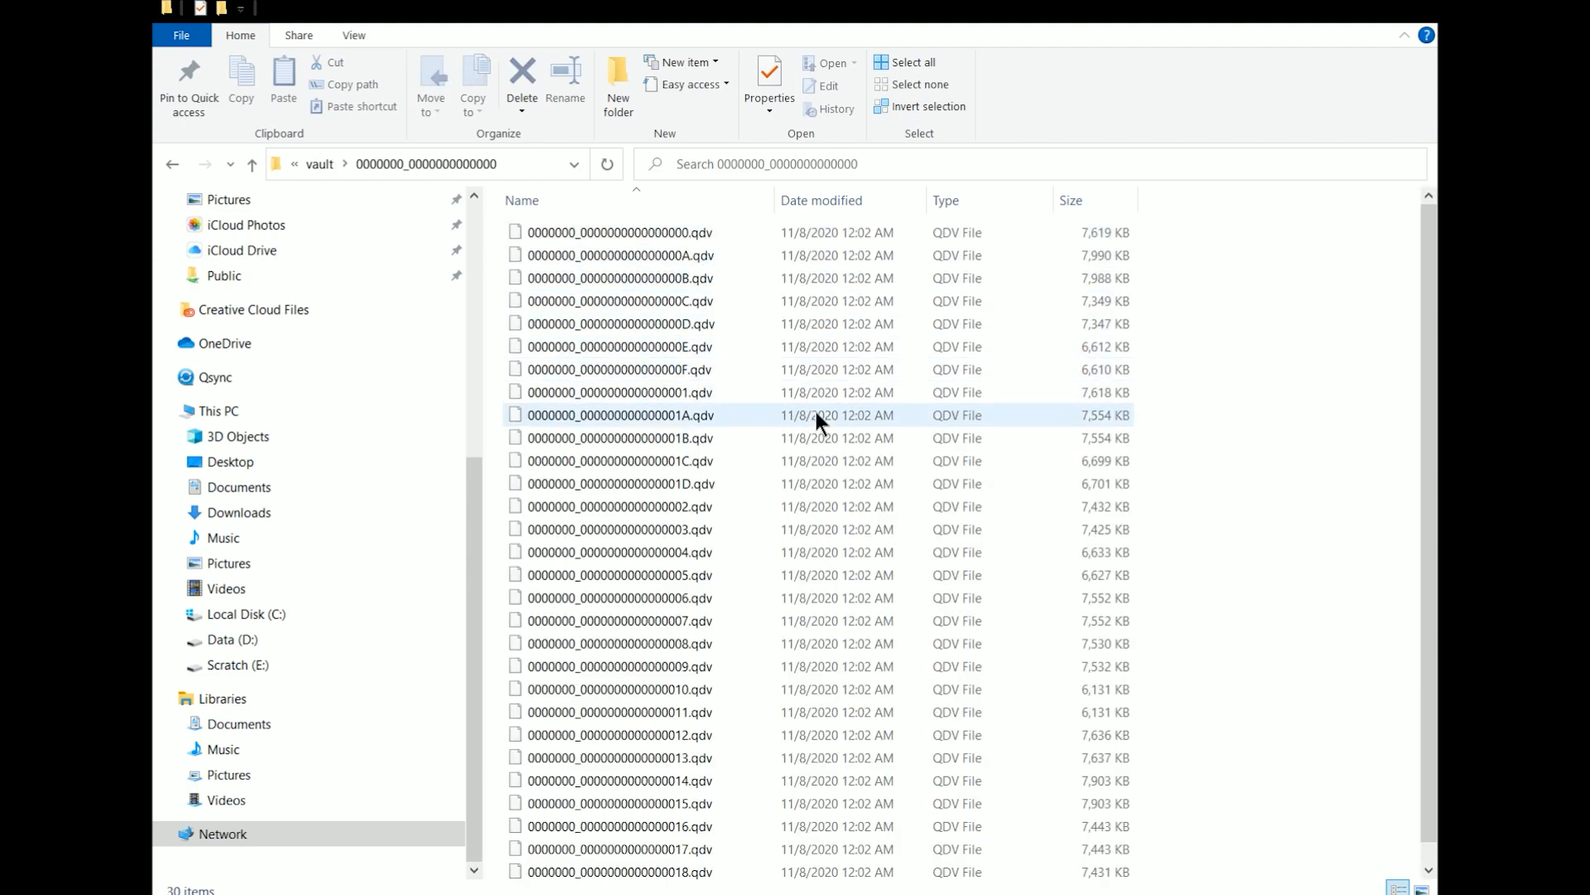
scroll(570, 398, down, 1)
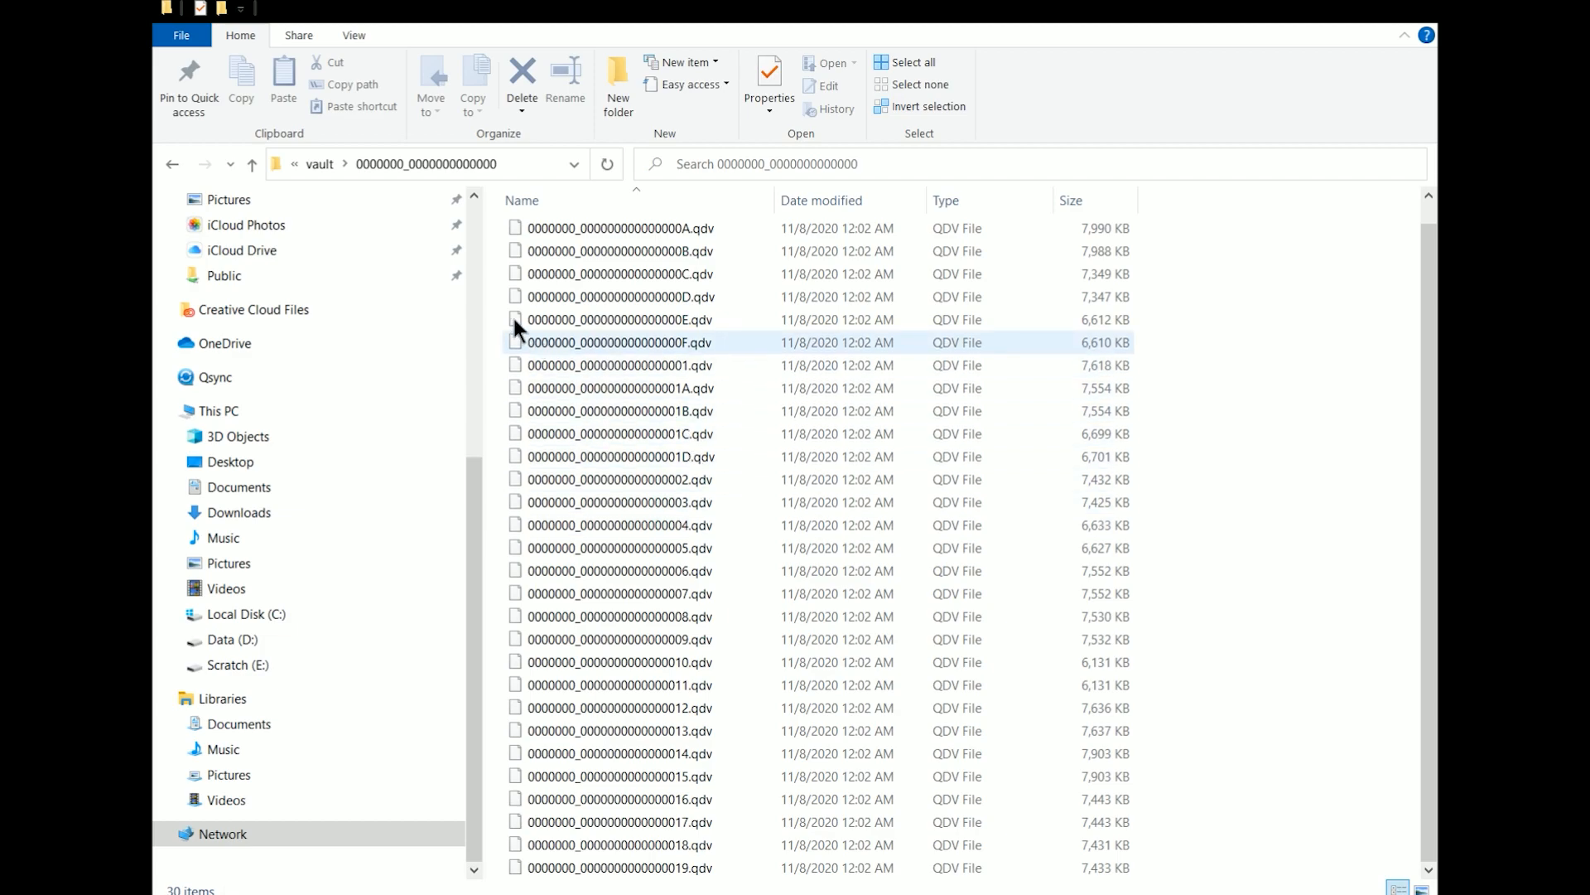
click(172, 164)
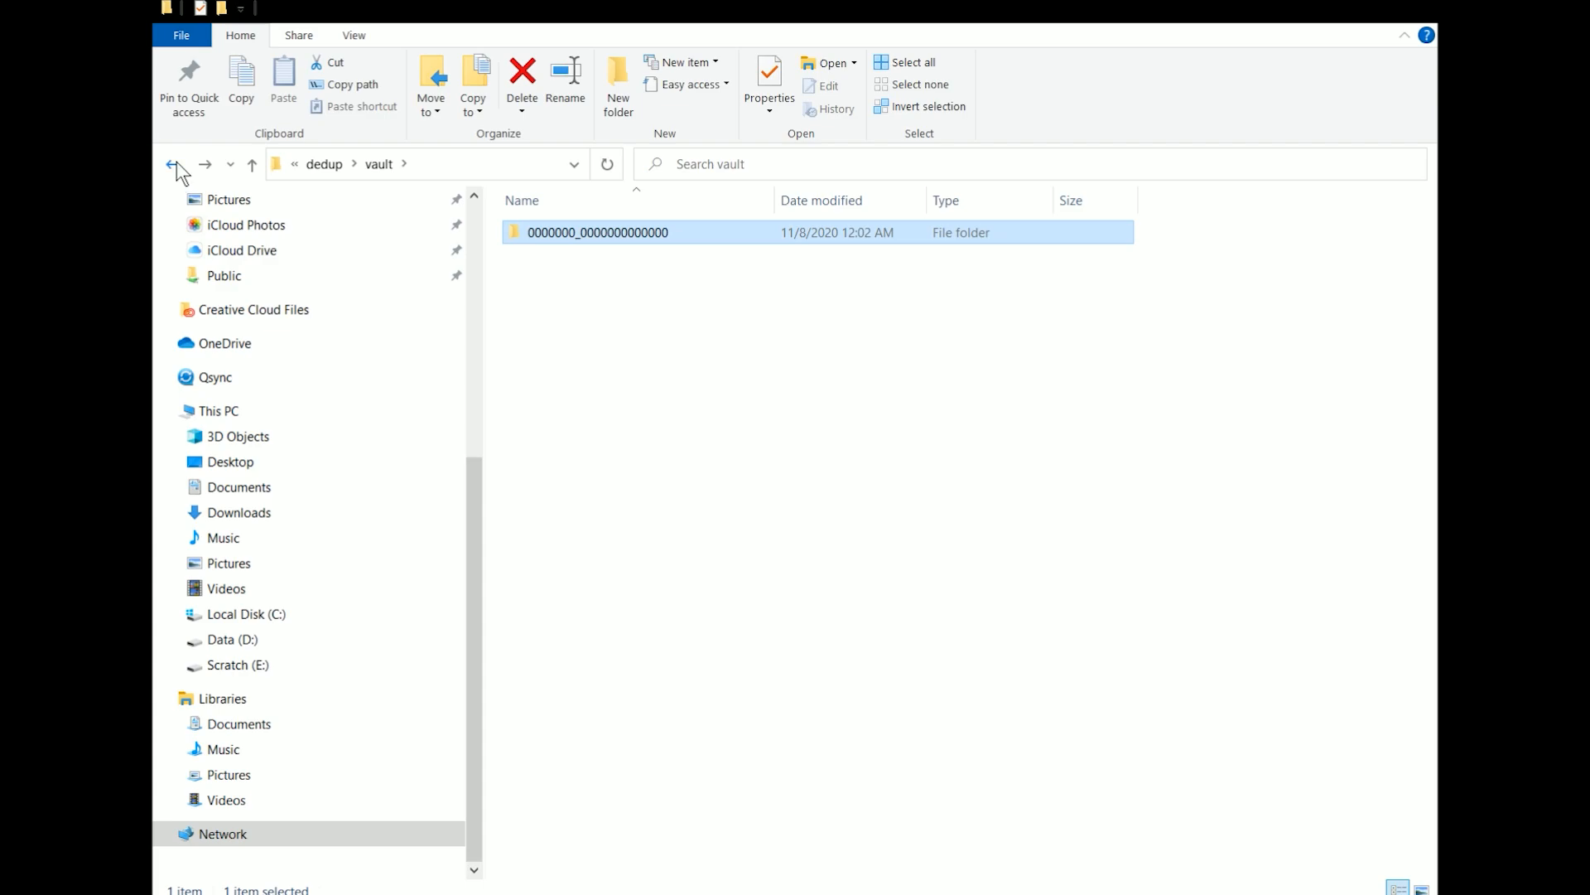
click(175, 161)
click(176, 160)
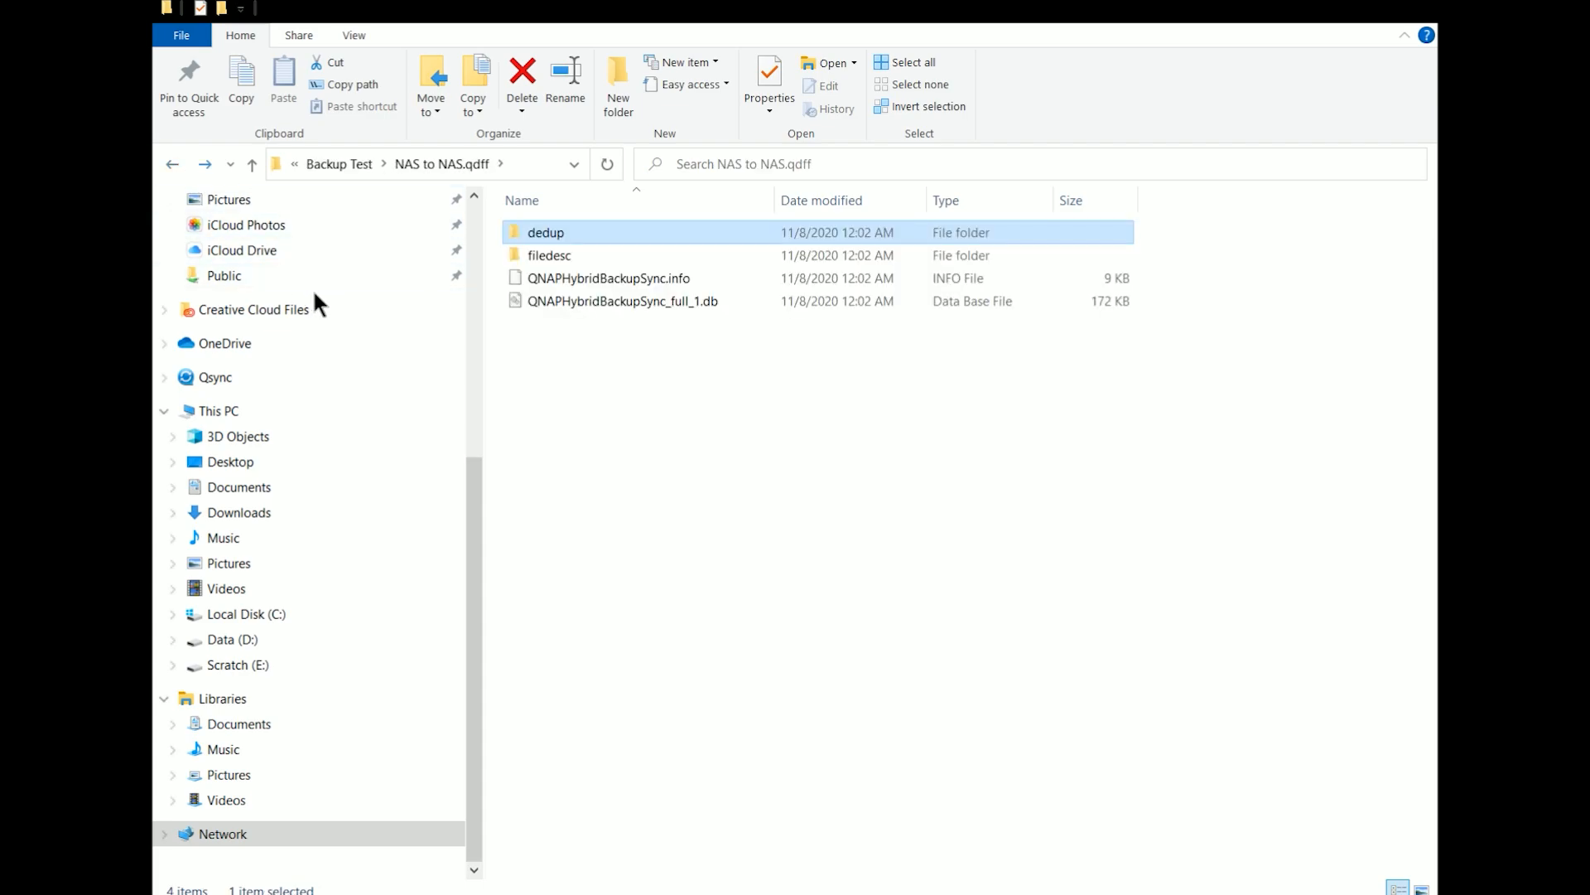
click(174, 163)
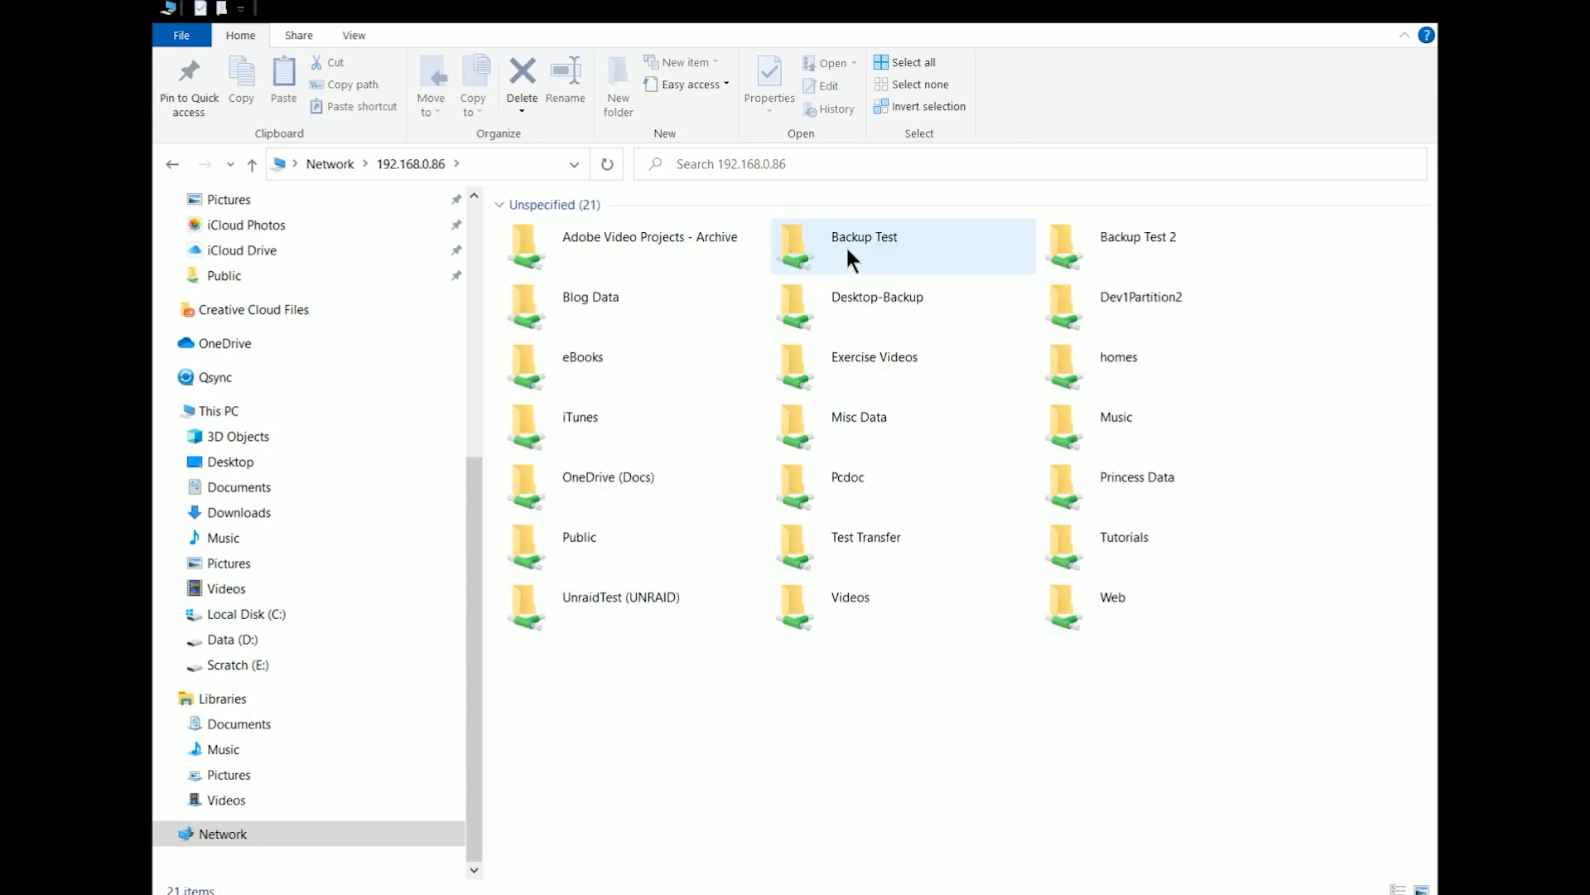
- Delete all the JPG photos from the Backup Test share on 192.168.0.86
double_click(841, 251)
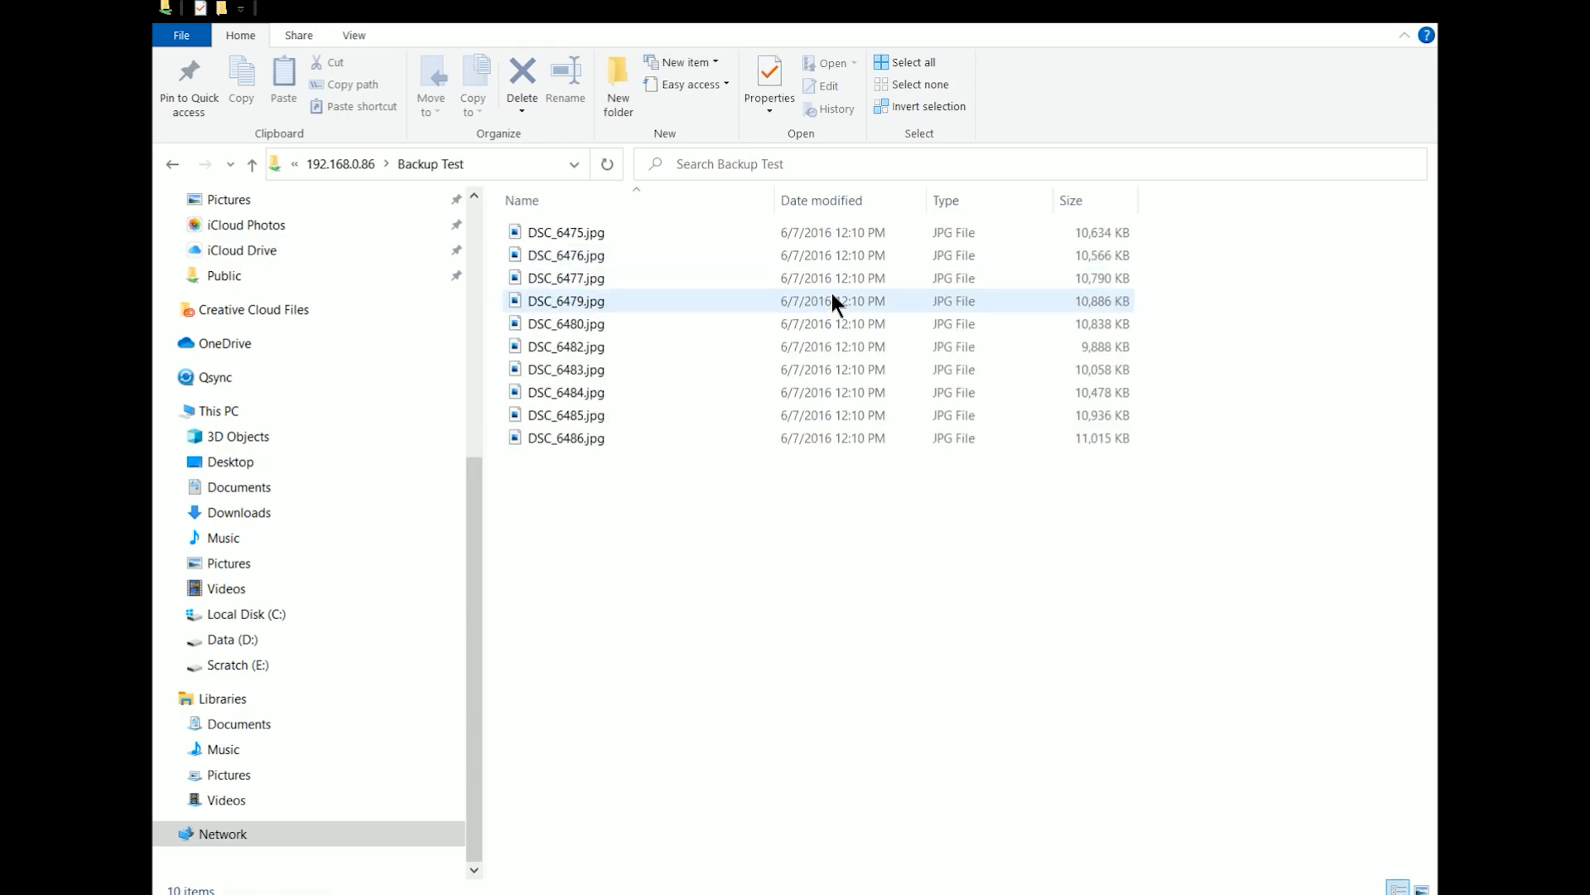
click(560, 261)
key(ctrl+a)
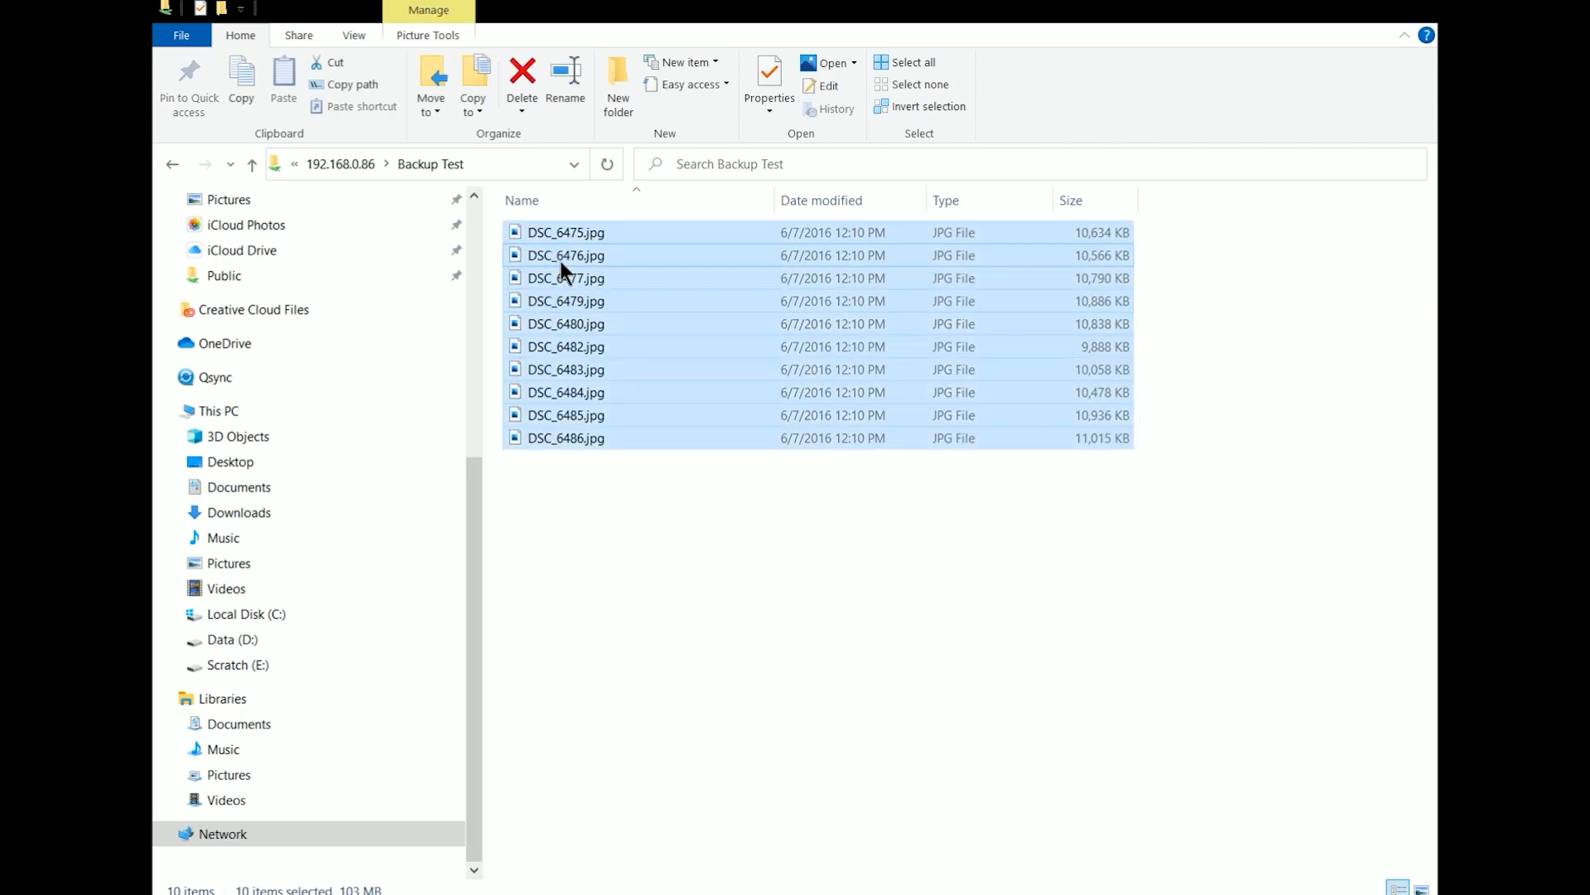
key(Delete)
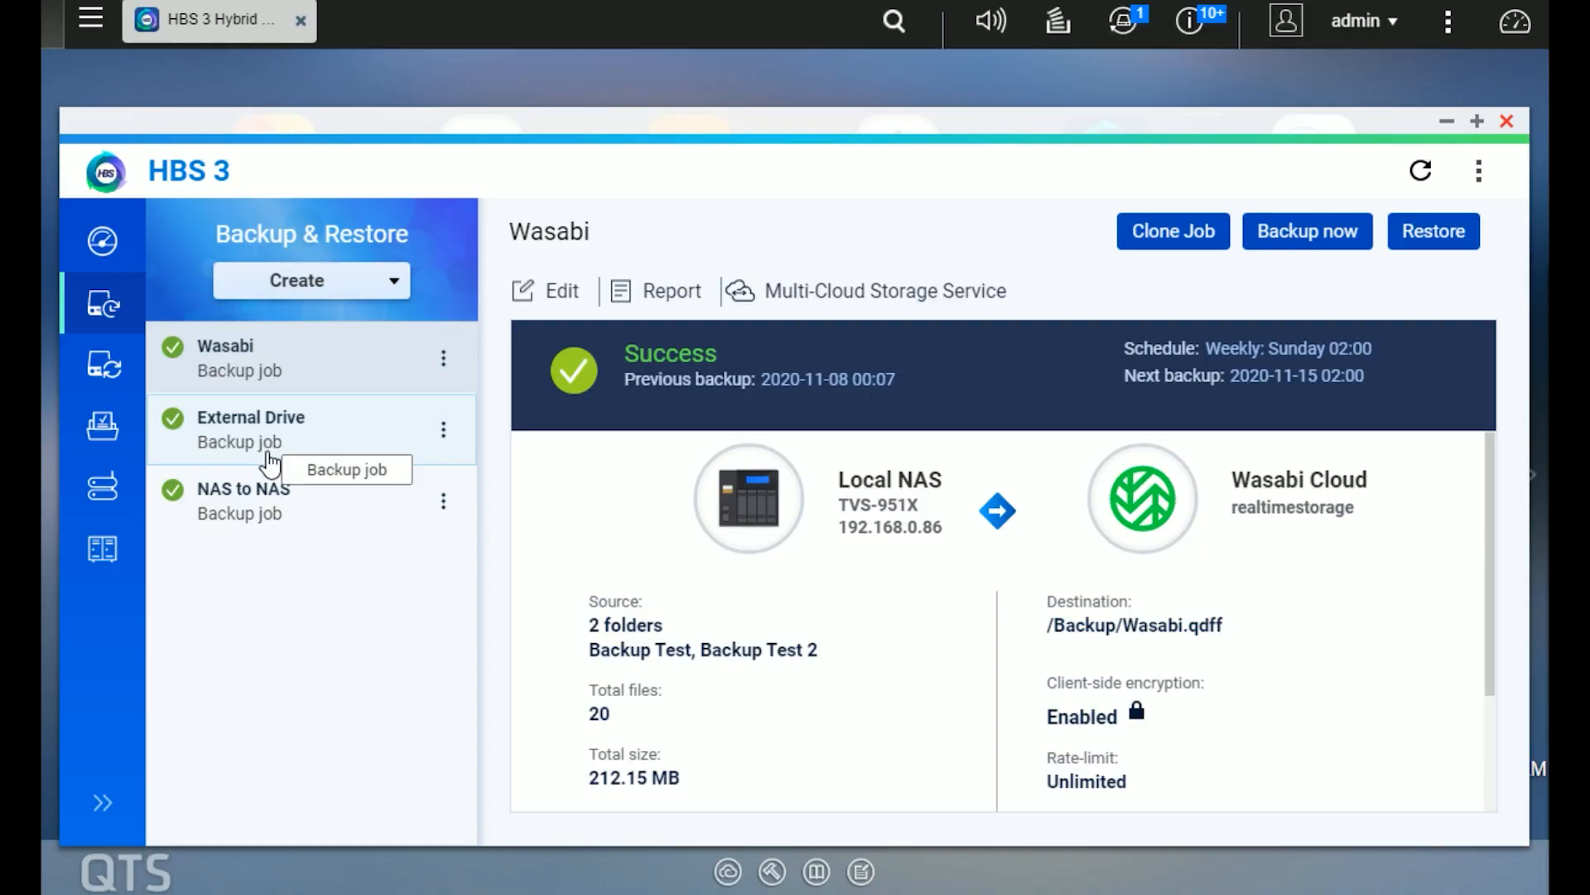
- Start a new restore job with the remote NAS TS-453B at 192.168.0.85 as its source storage space
click(263, 503)
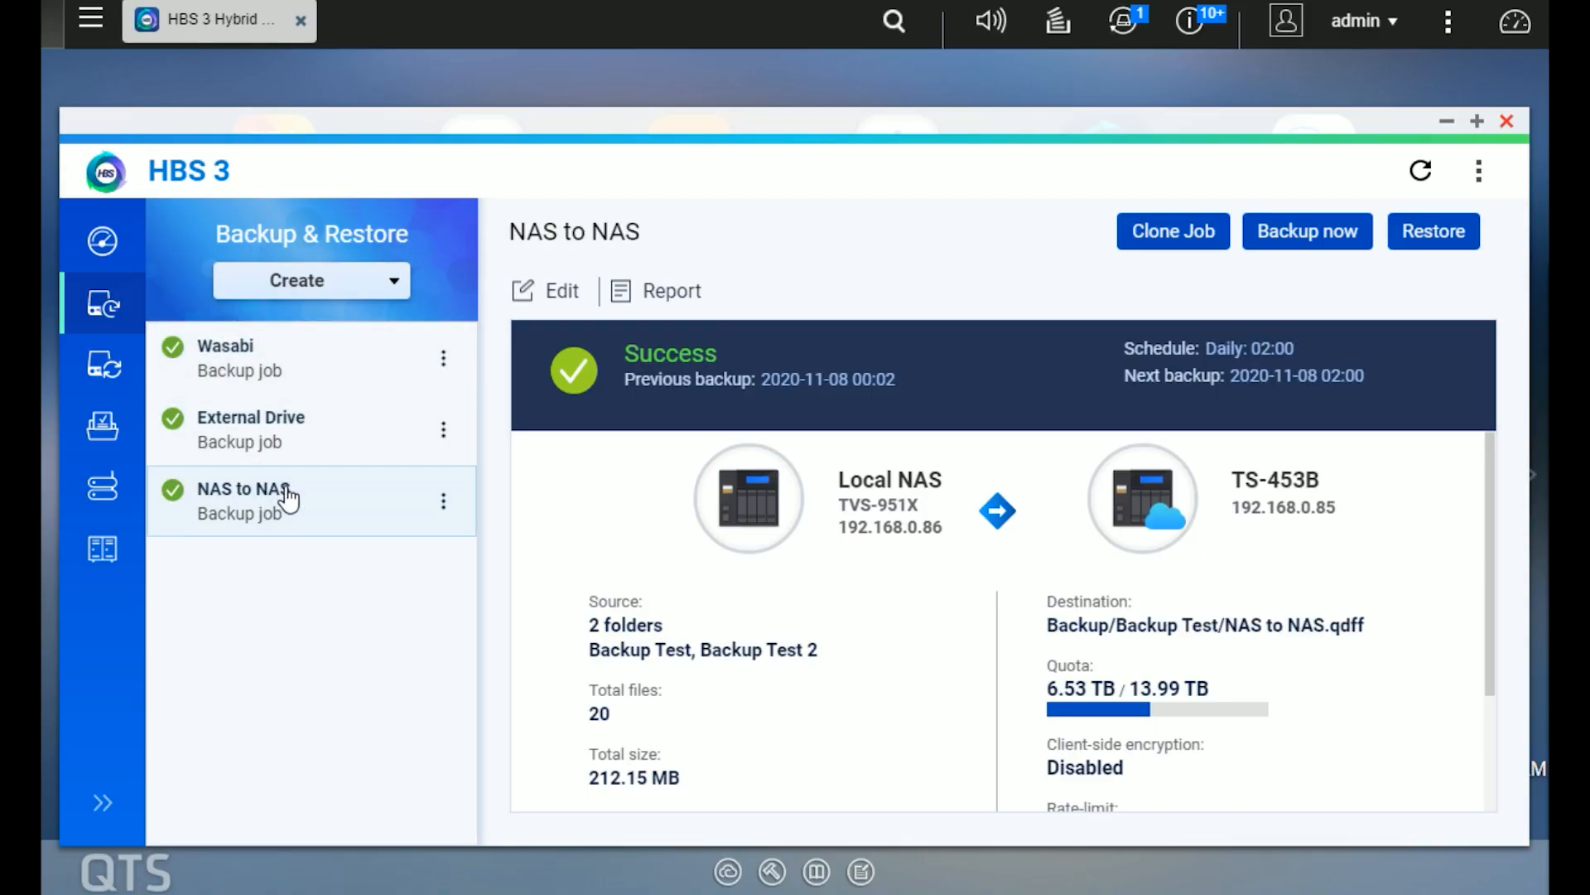
click(366, 285)
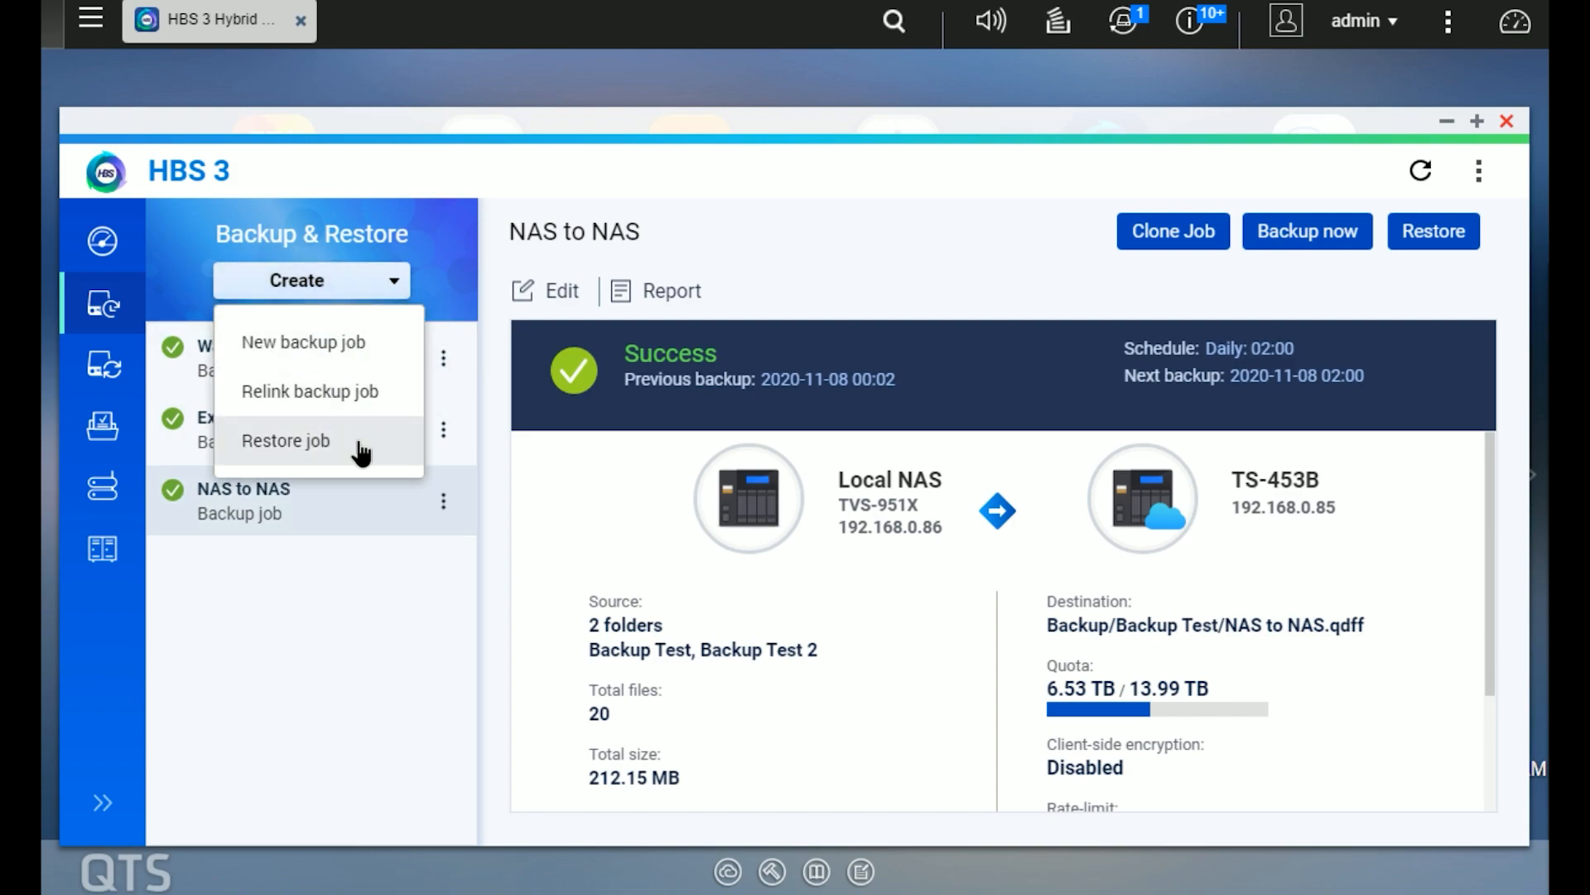
click(358, 450)
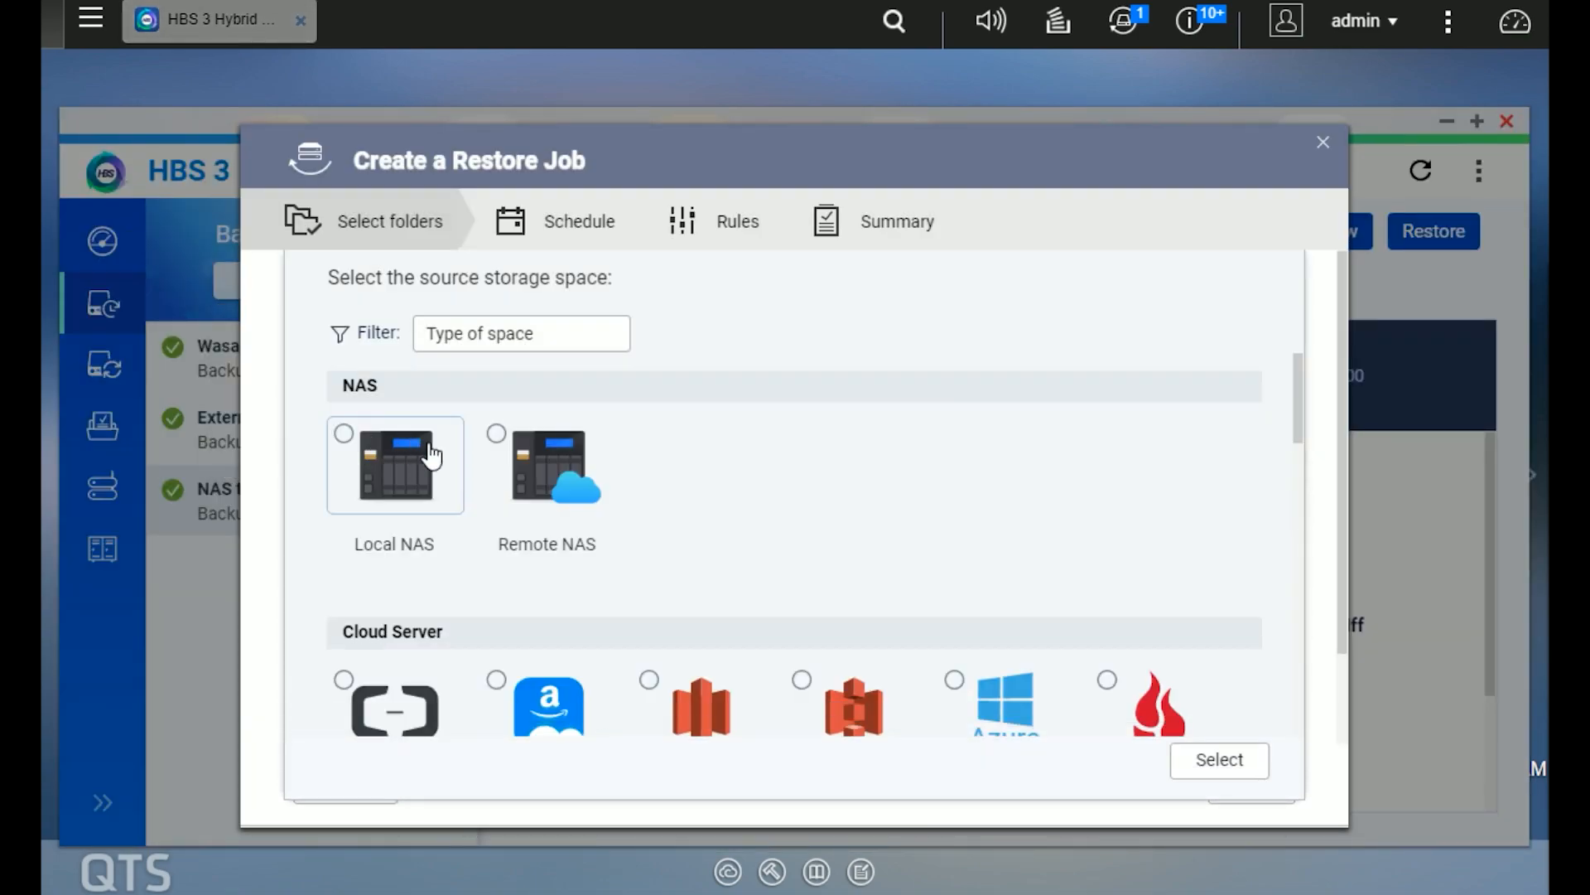
click(504, 491)
click(561, 710)
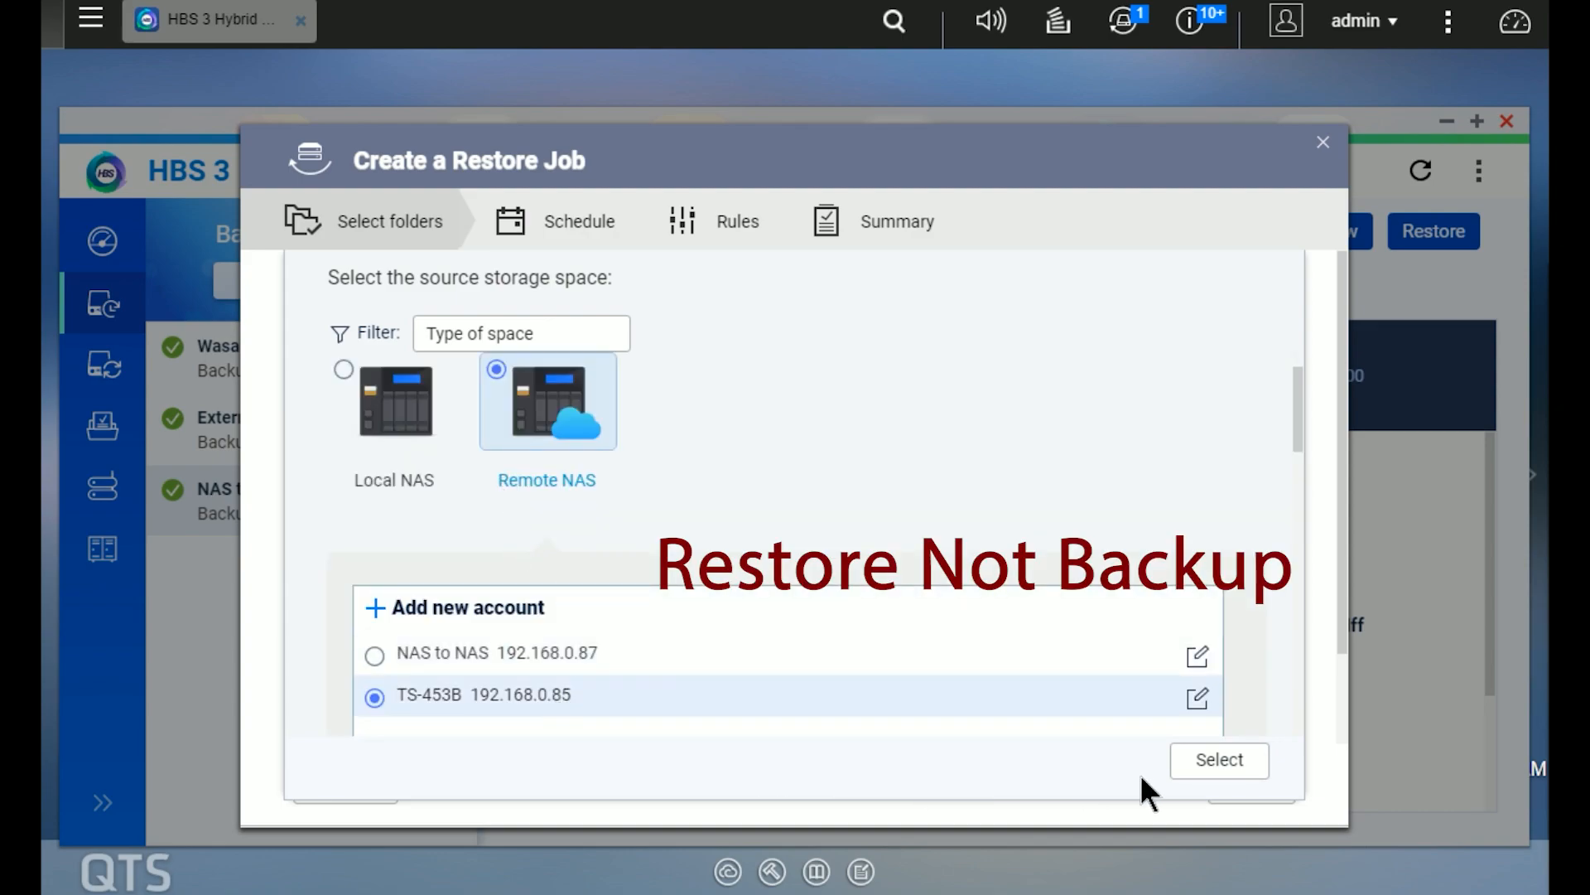
click(1206, 775)
click(573, 572)
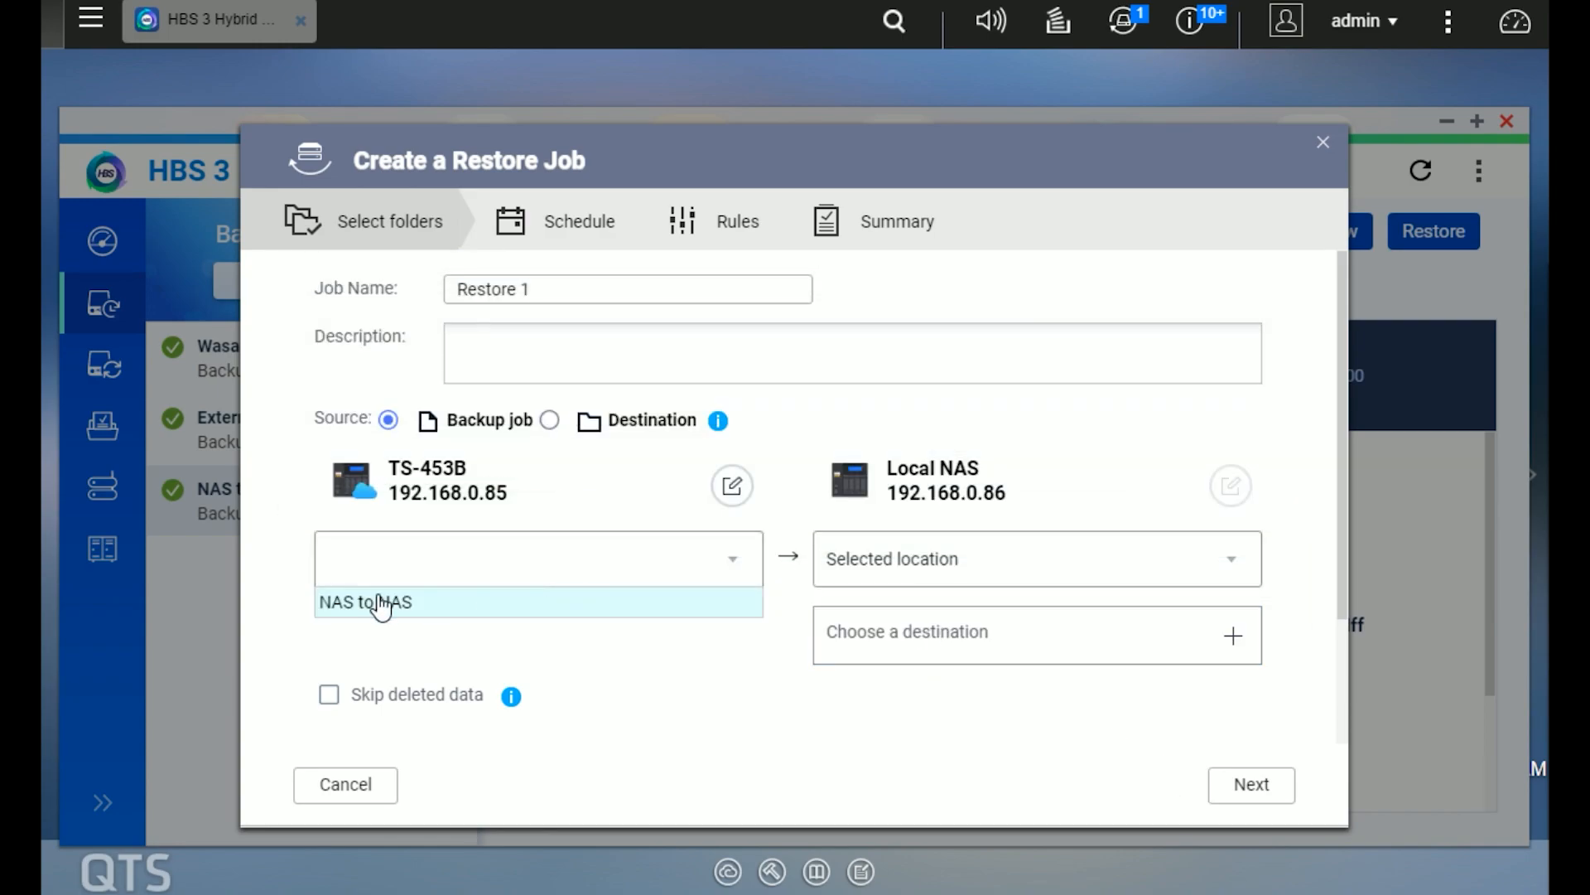
click(345, 605)
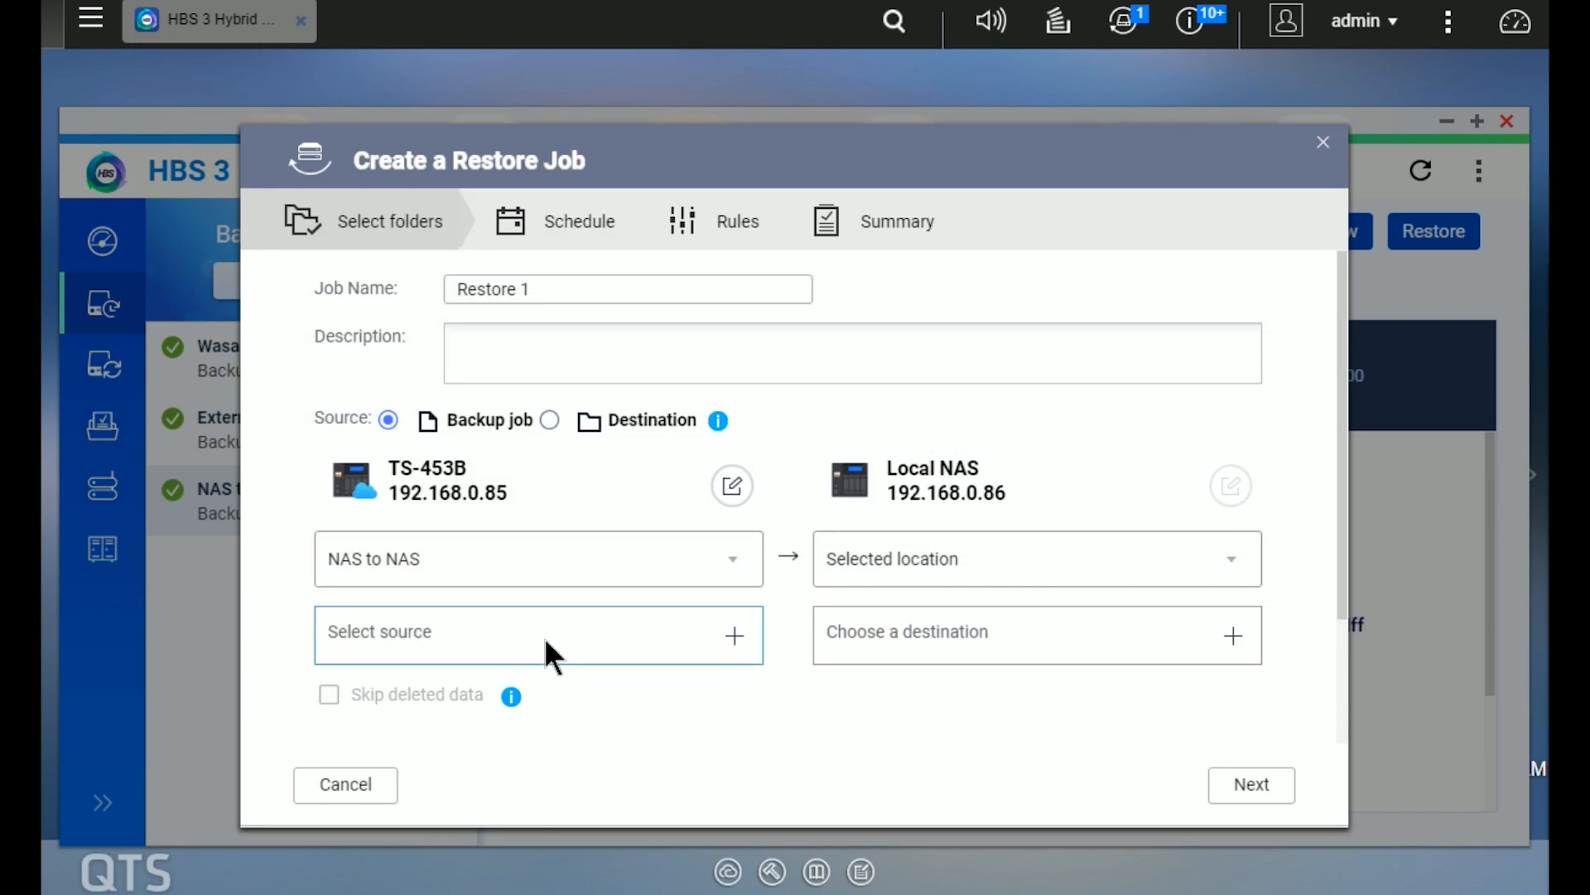
click(732, 637)
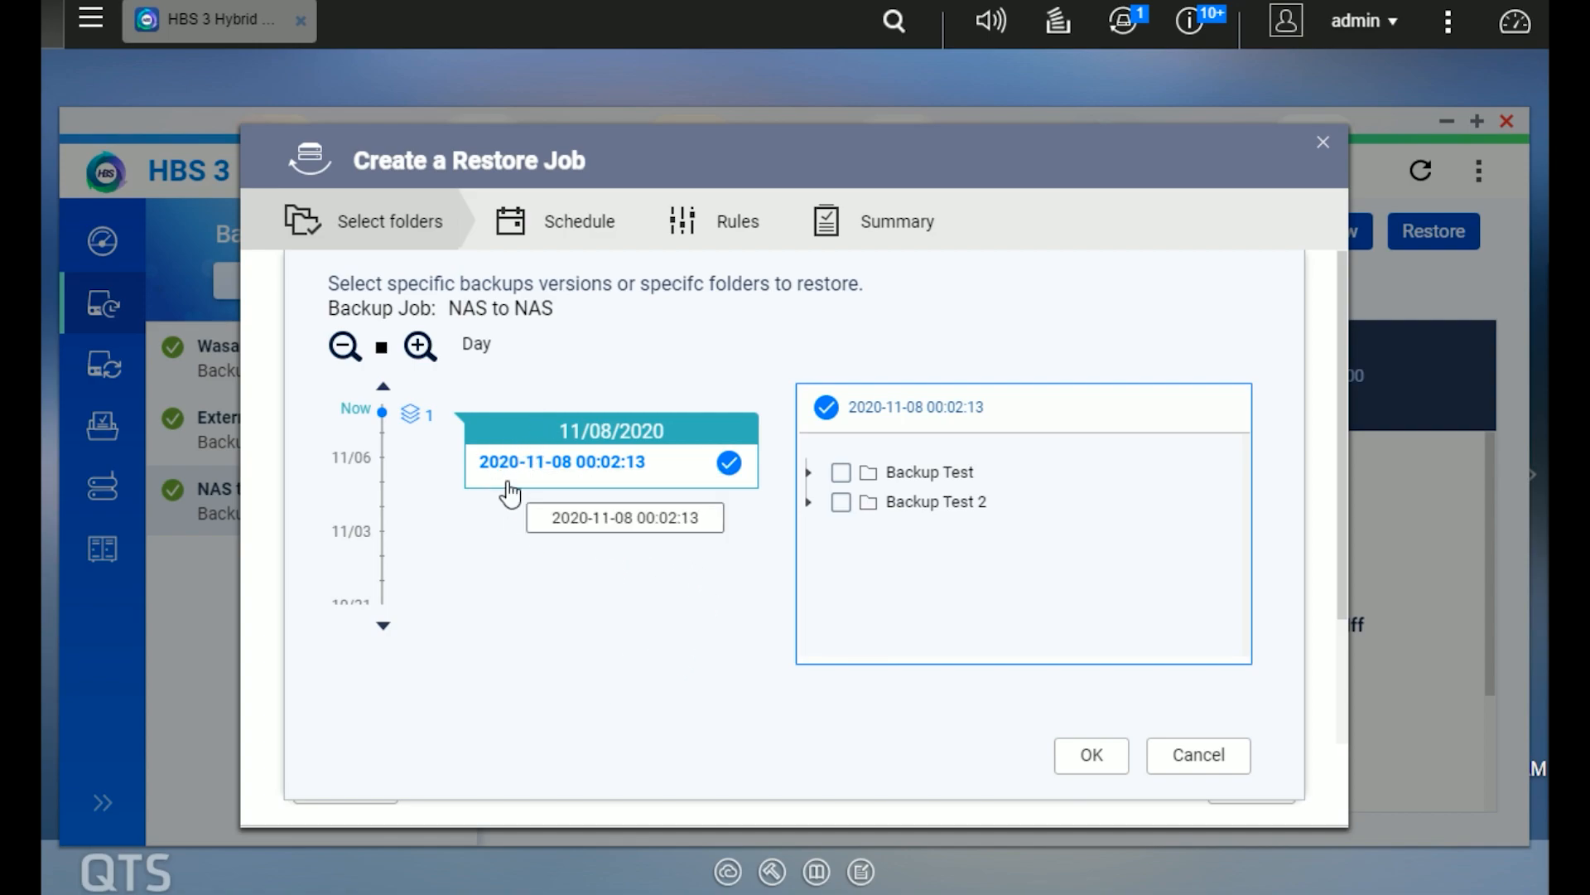
click(840, 477)
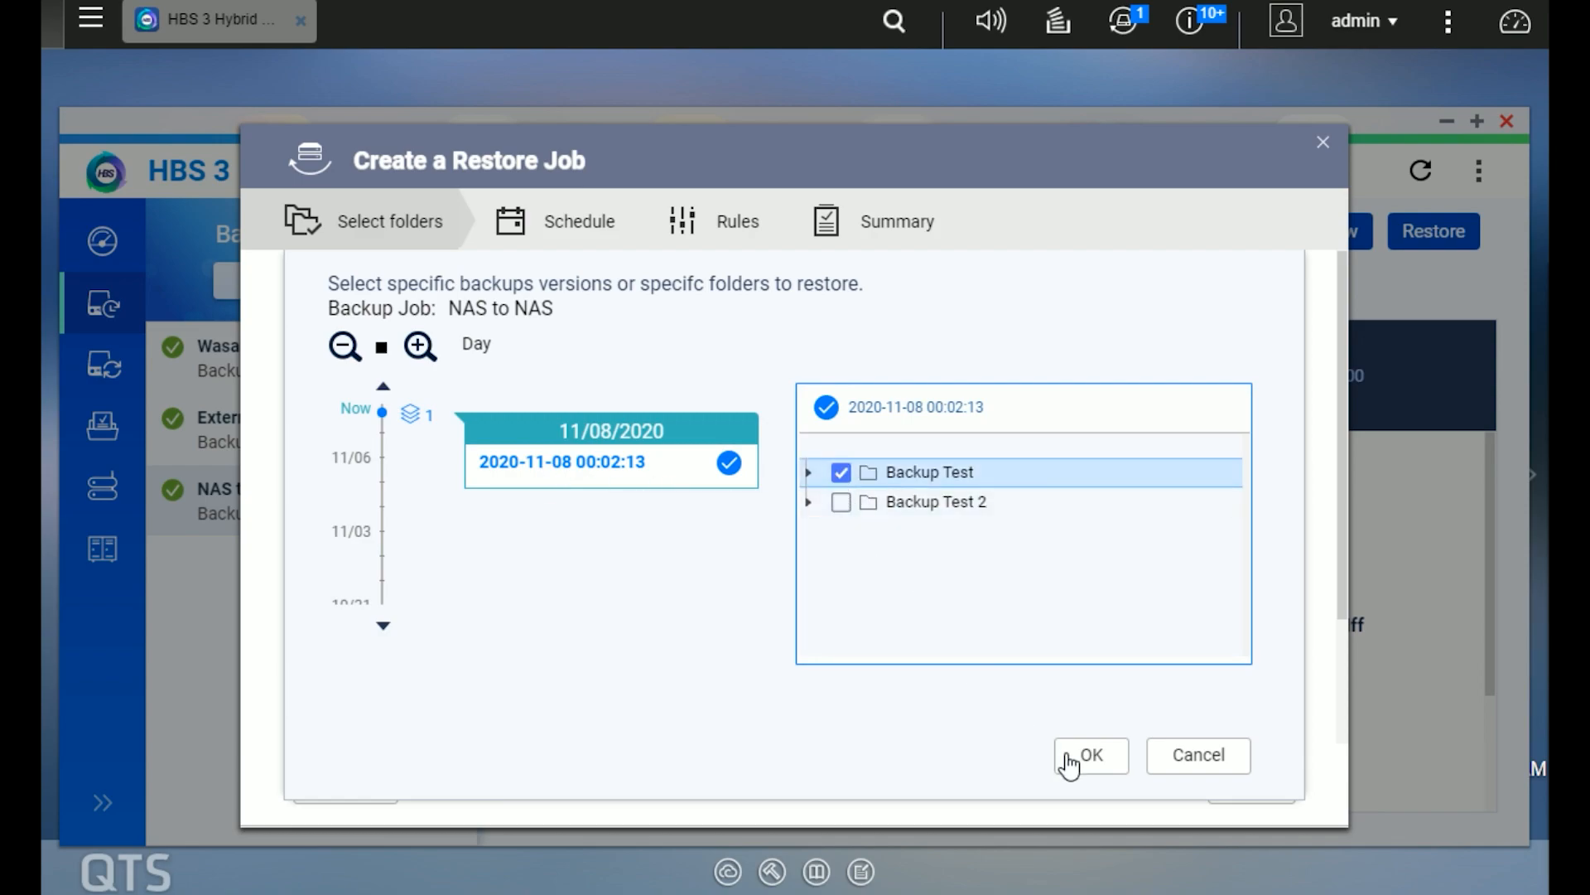
click(1092, 755)
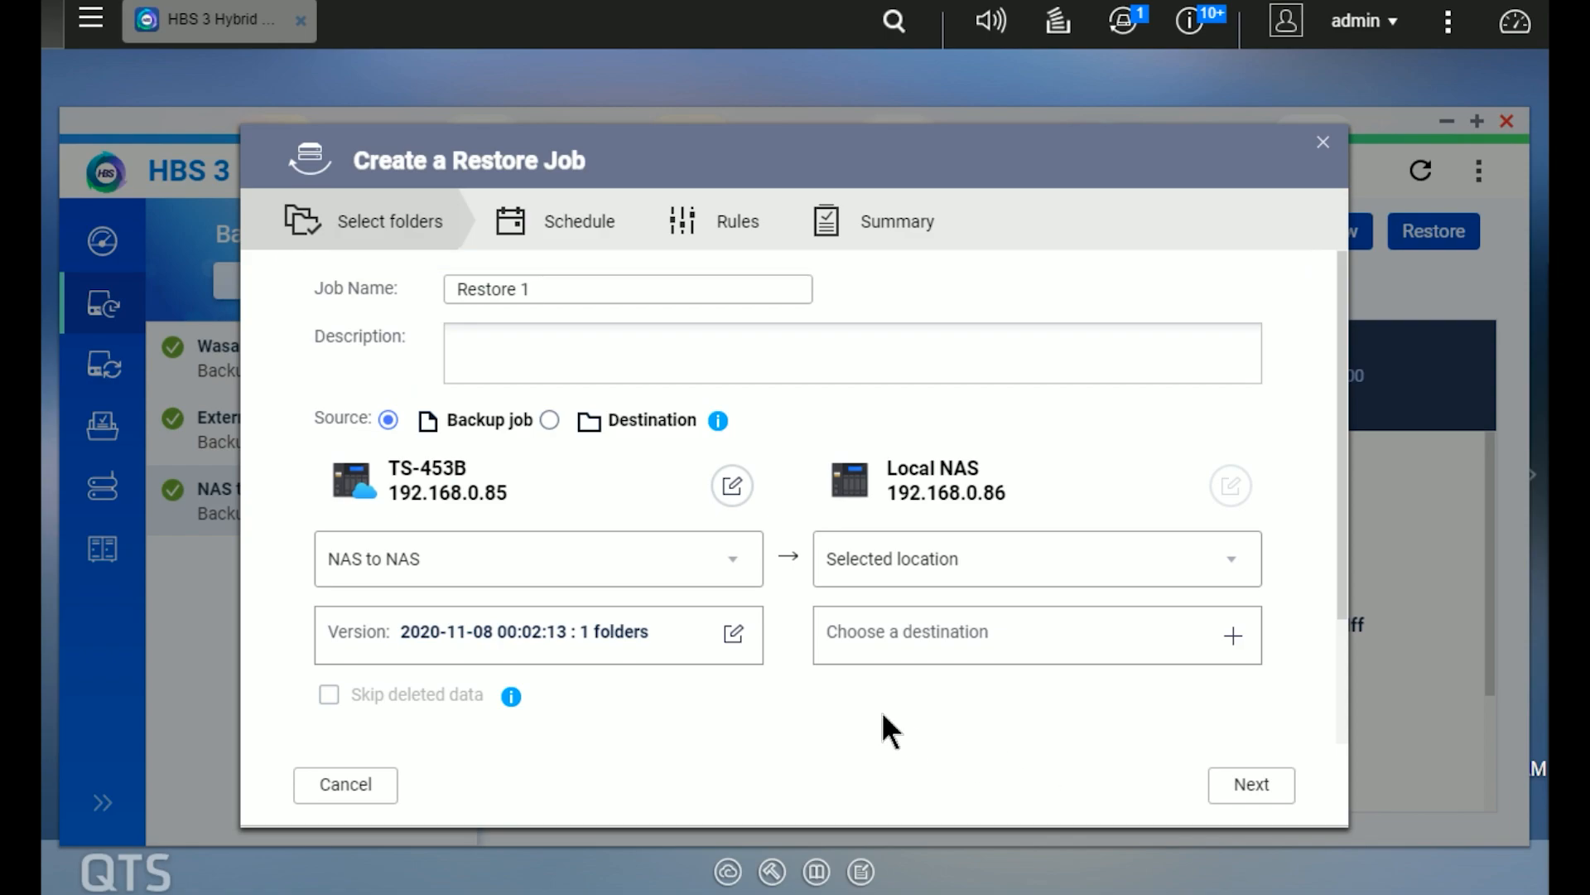
- Set the restore destination to Original location and continue to the job schedule
click(1110, 575)
click(910, 605)
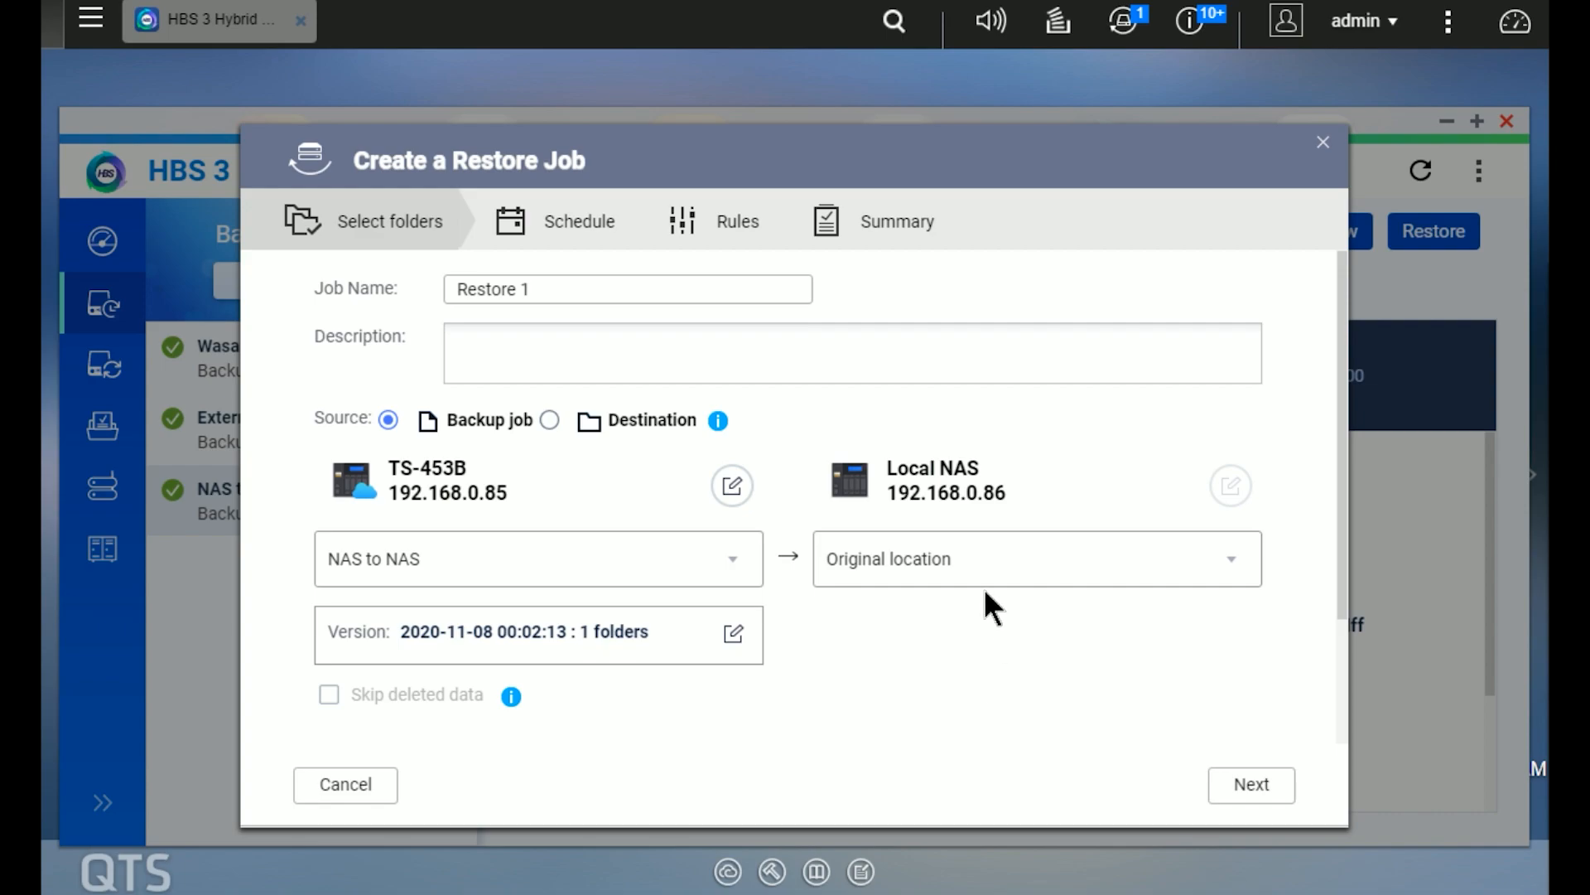
click(914, 578)
click(1111, 503)
click(1249, 795)
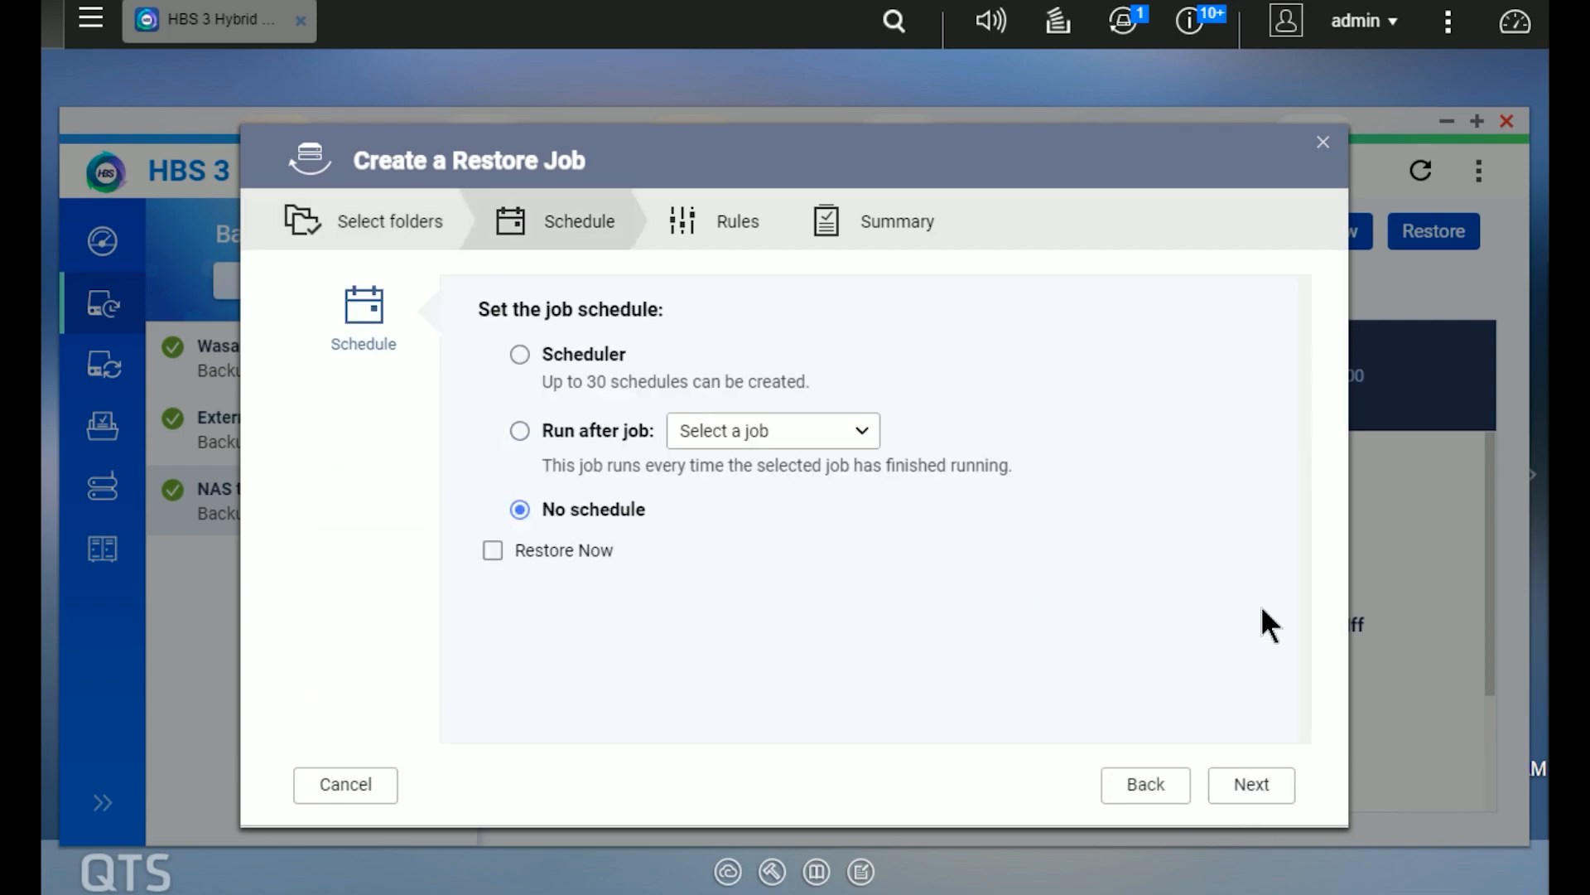
- Enable Restore Now without a schedule, keep the default rules and start the restore job from its summary
click(492, 550)
click(1280, 798)
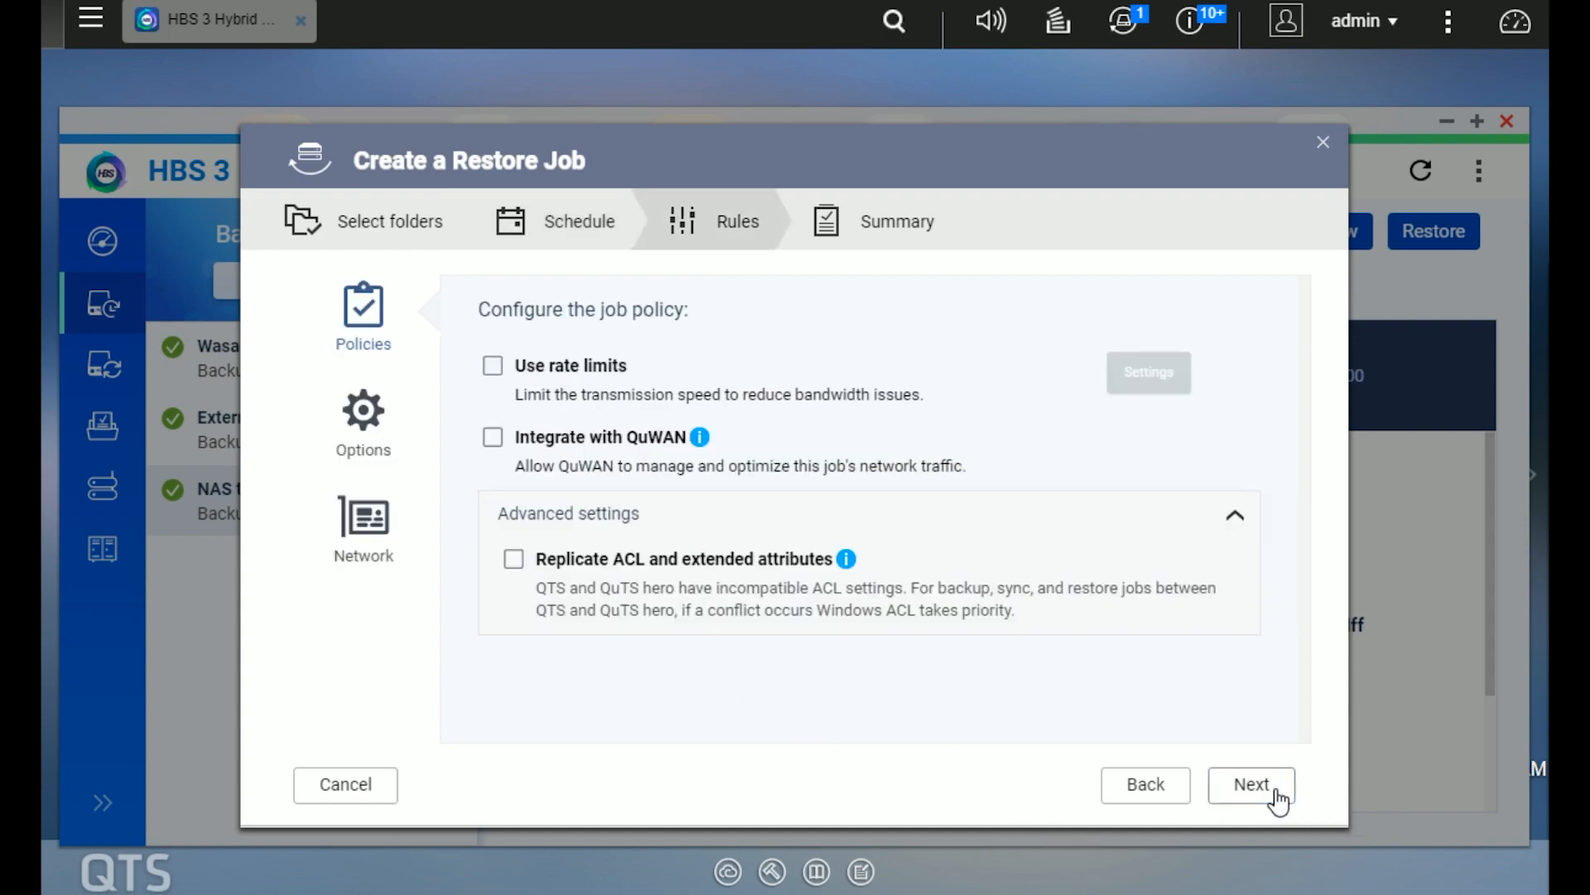
click(1263, 796)
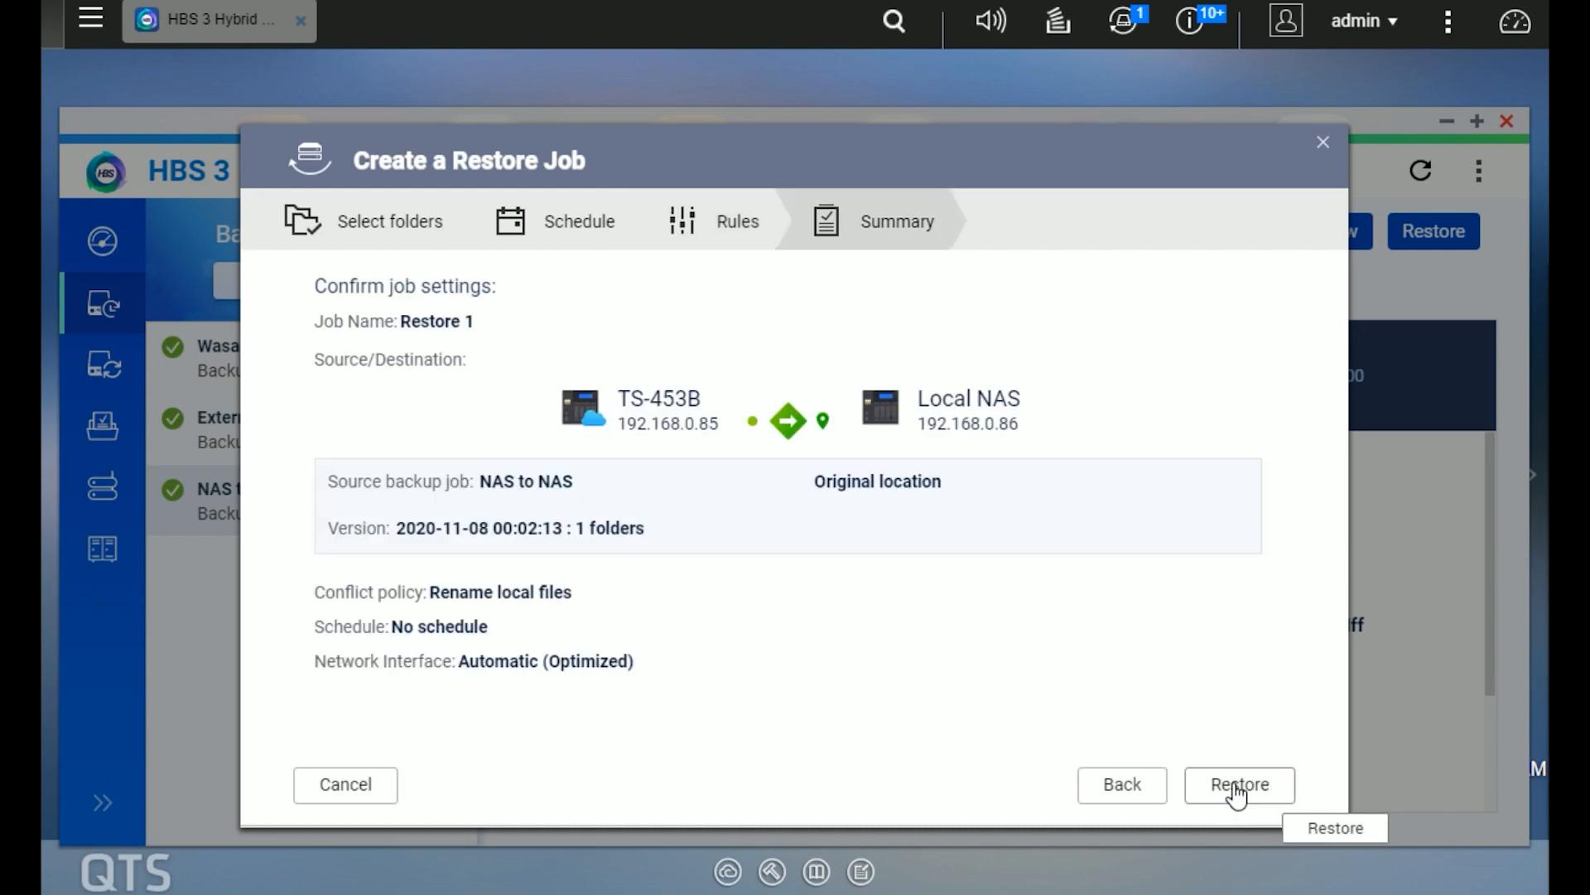
click(1260, 786)
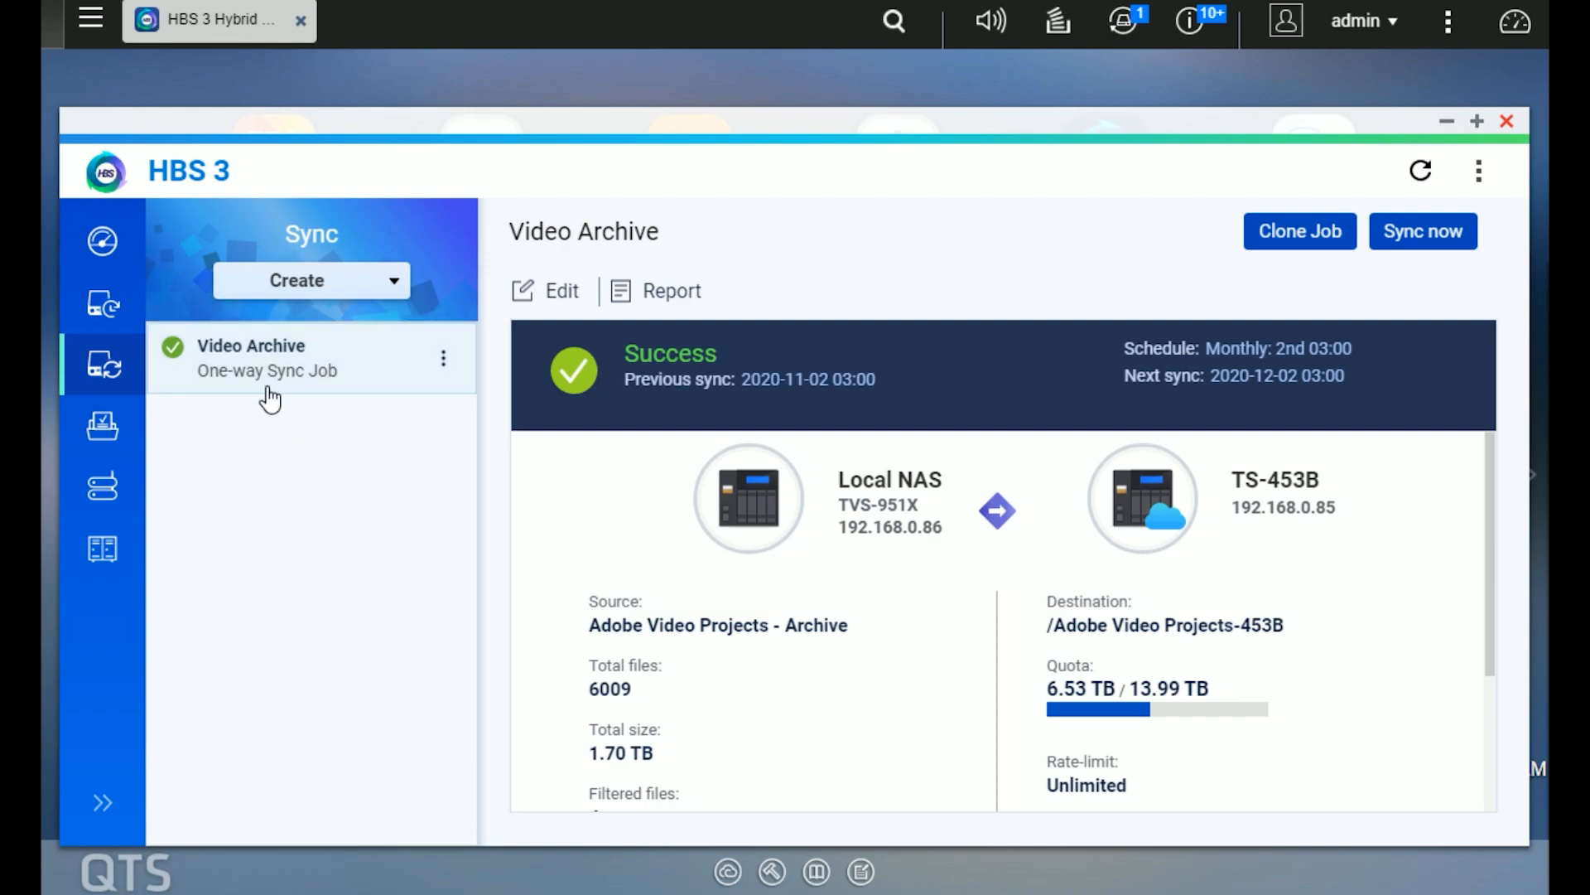
- Start a new one-way sync job with the remote NAS TS-453B at 192.168.0.85 as its destination storage space
click(292, 285)
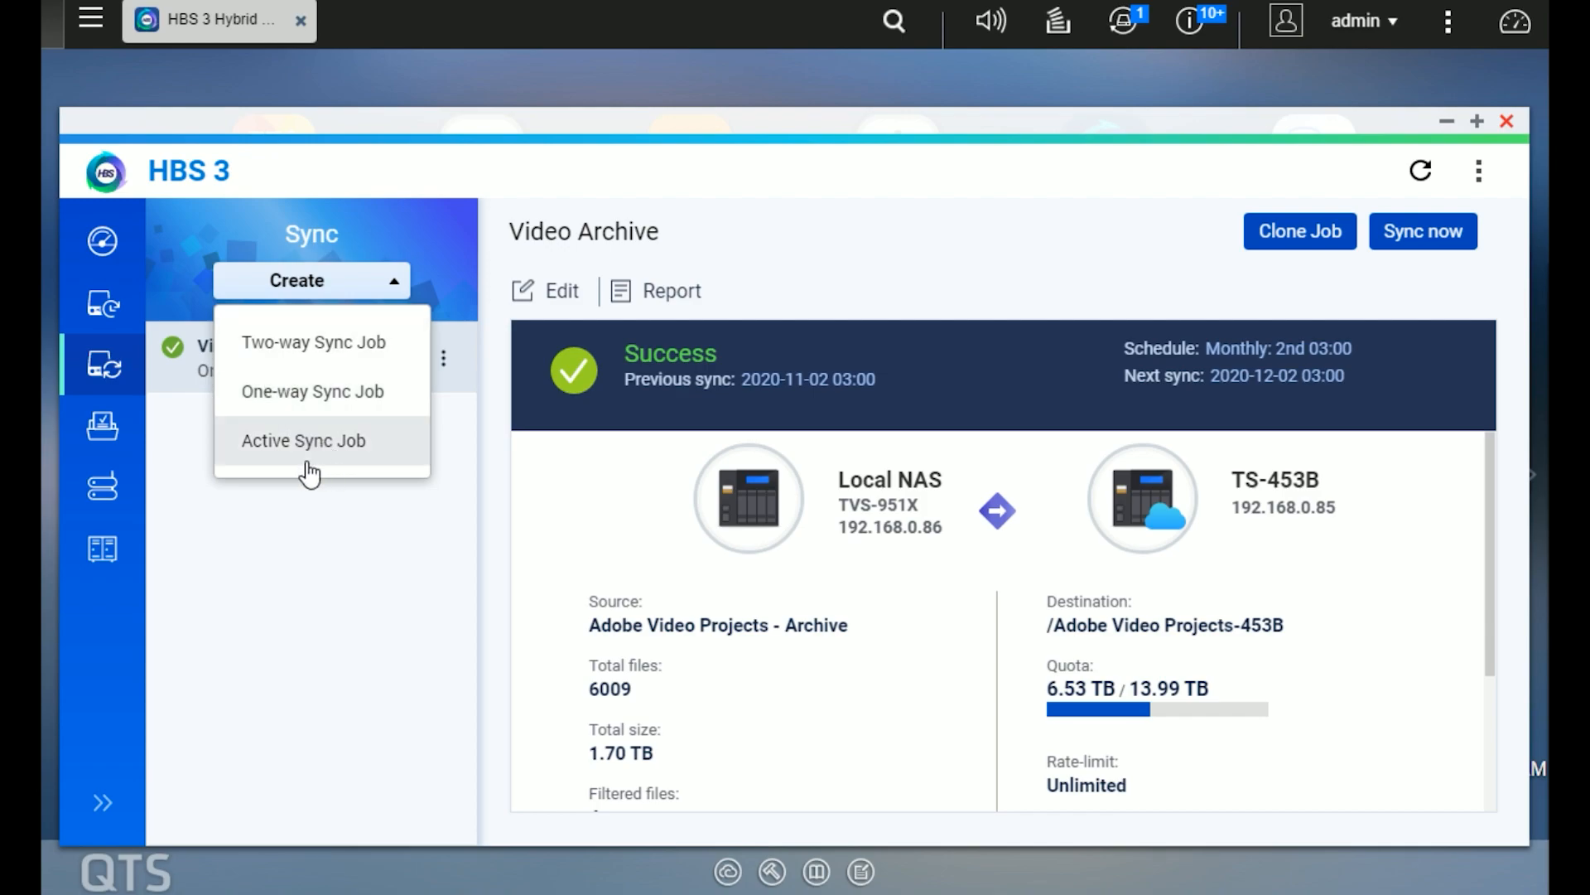
click(310, 406)
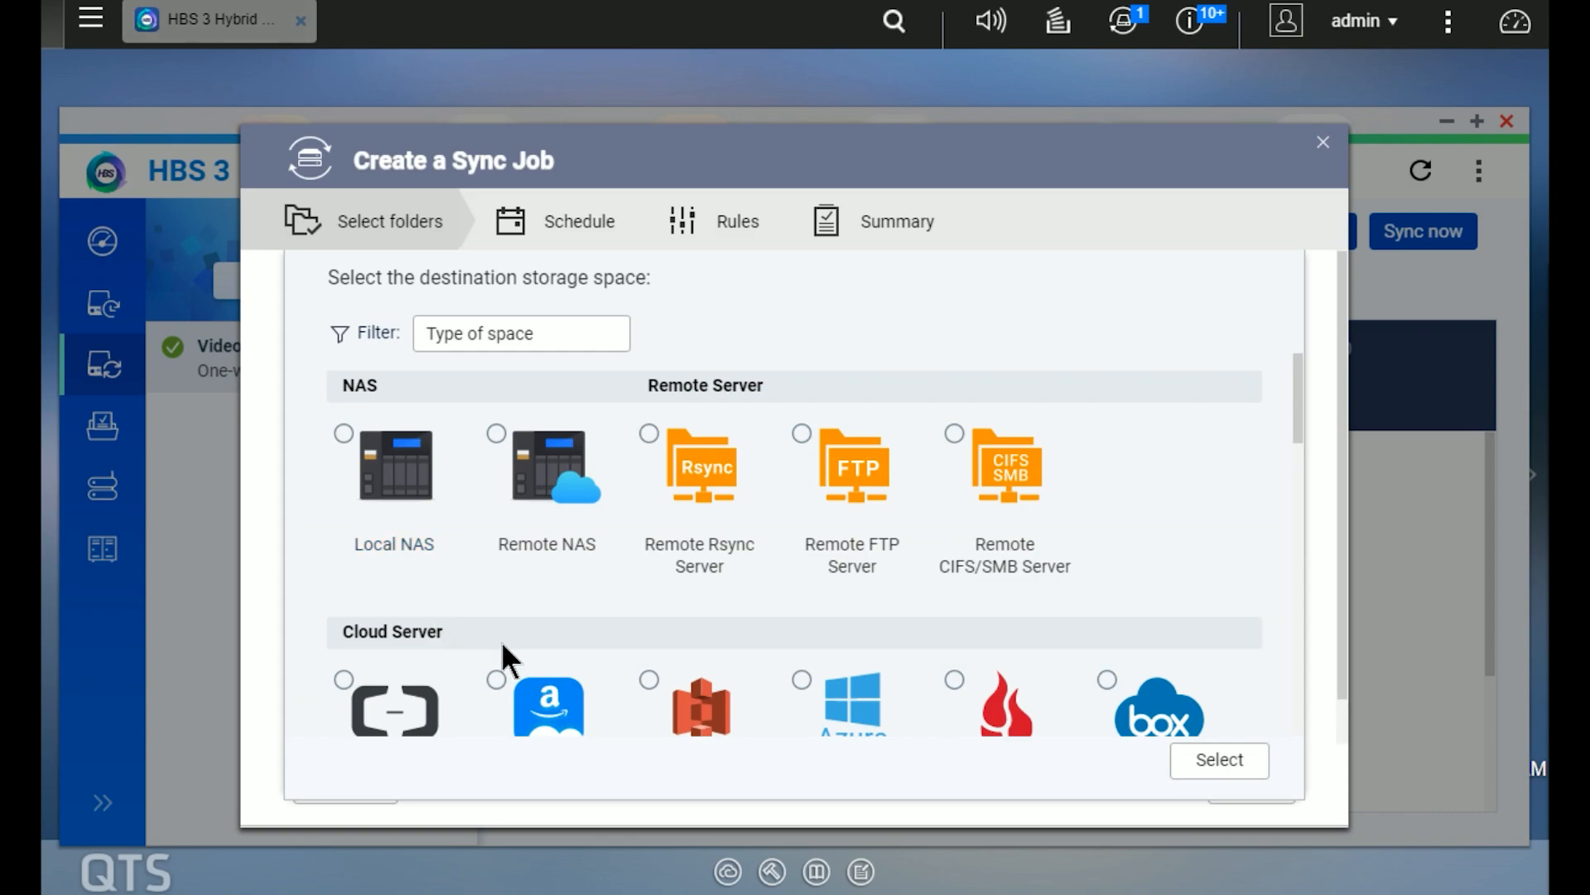
click(502, 455)
click(629, 705)
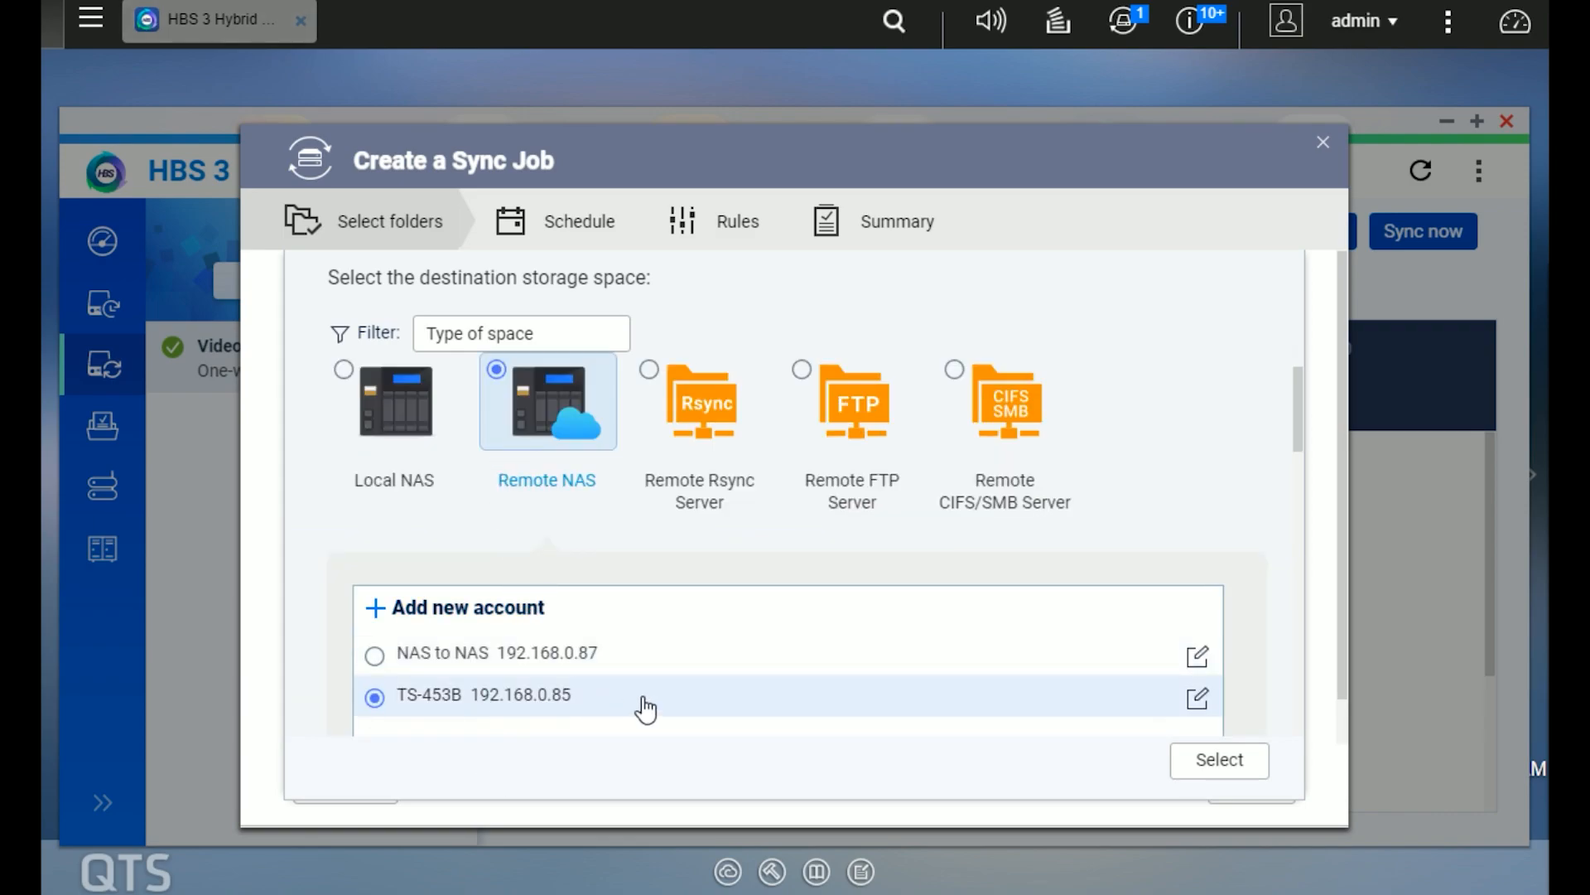
click(1197, 764)
- Set the Backup Test folder on the local NAS as the sync job's source
click(736, 559)
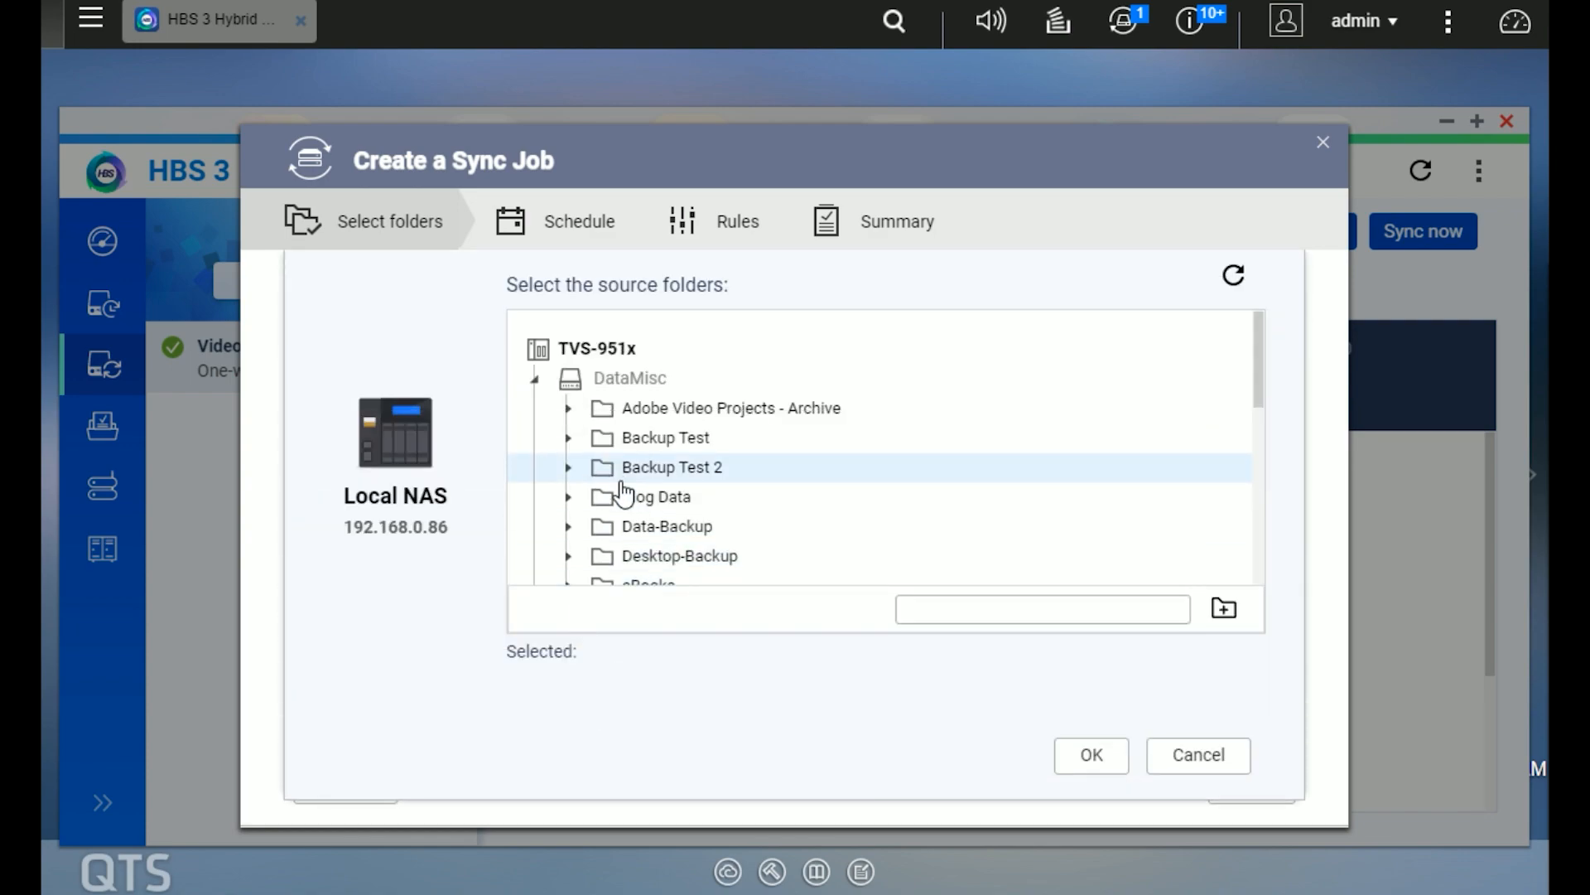
click(620, 444)
click(1090, 754)
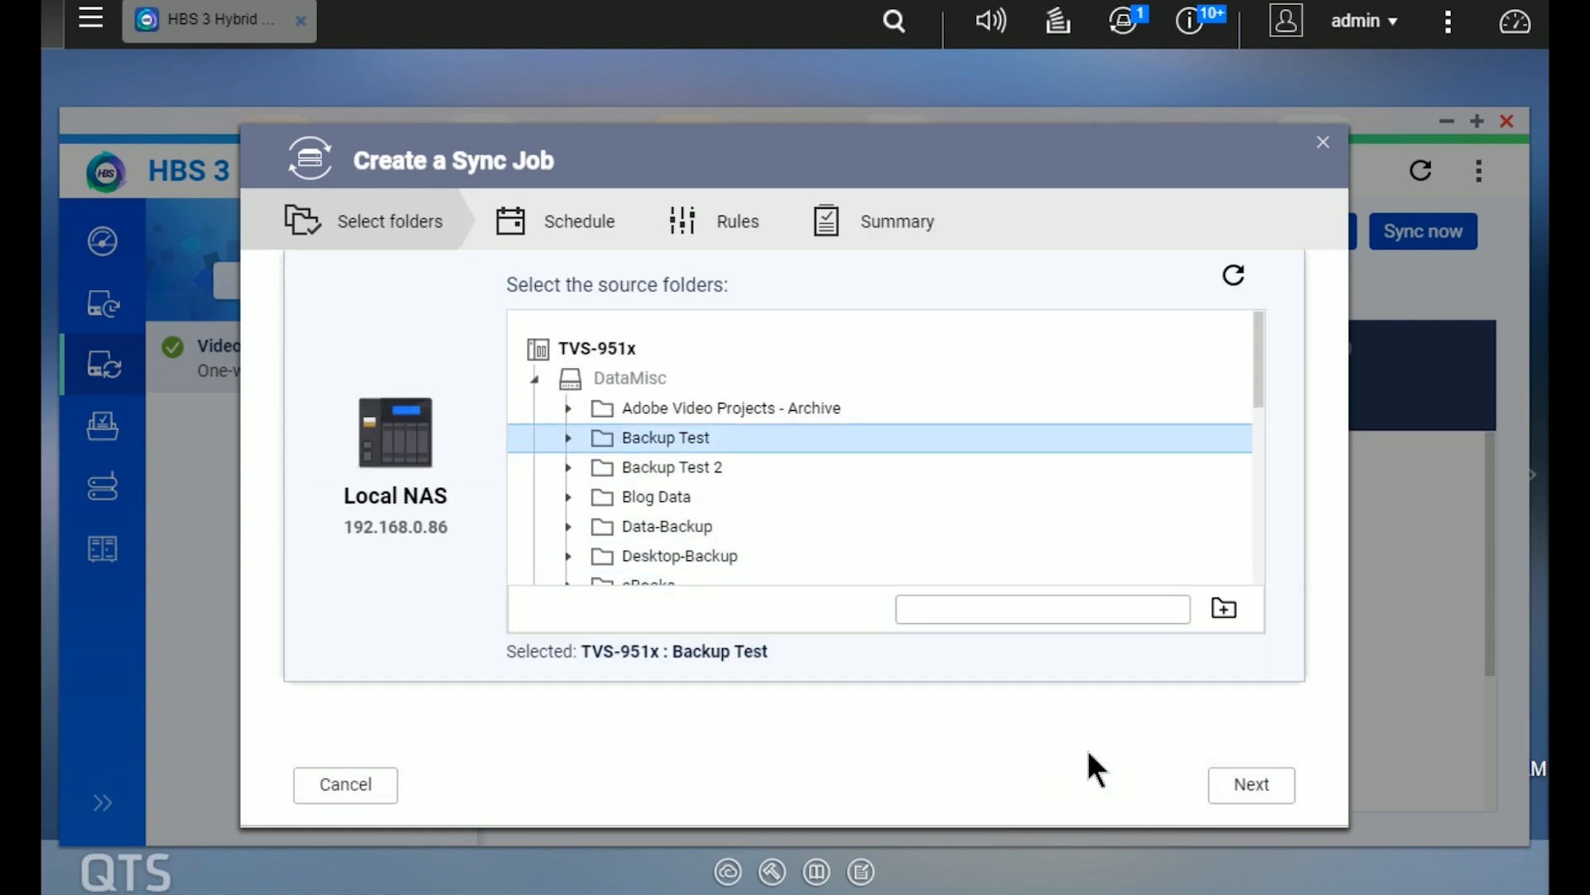
- Create a Sync folder inside Backup on TS-453B and use it as the sync job's destination
click(1179, 557)
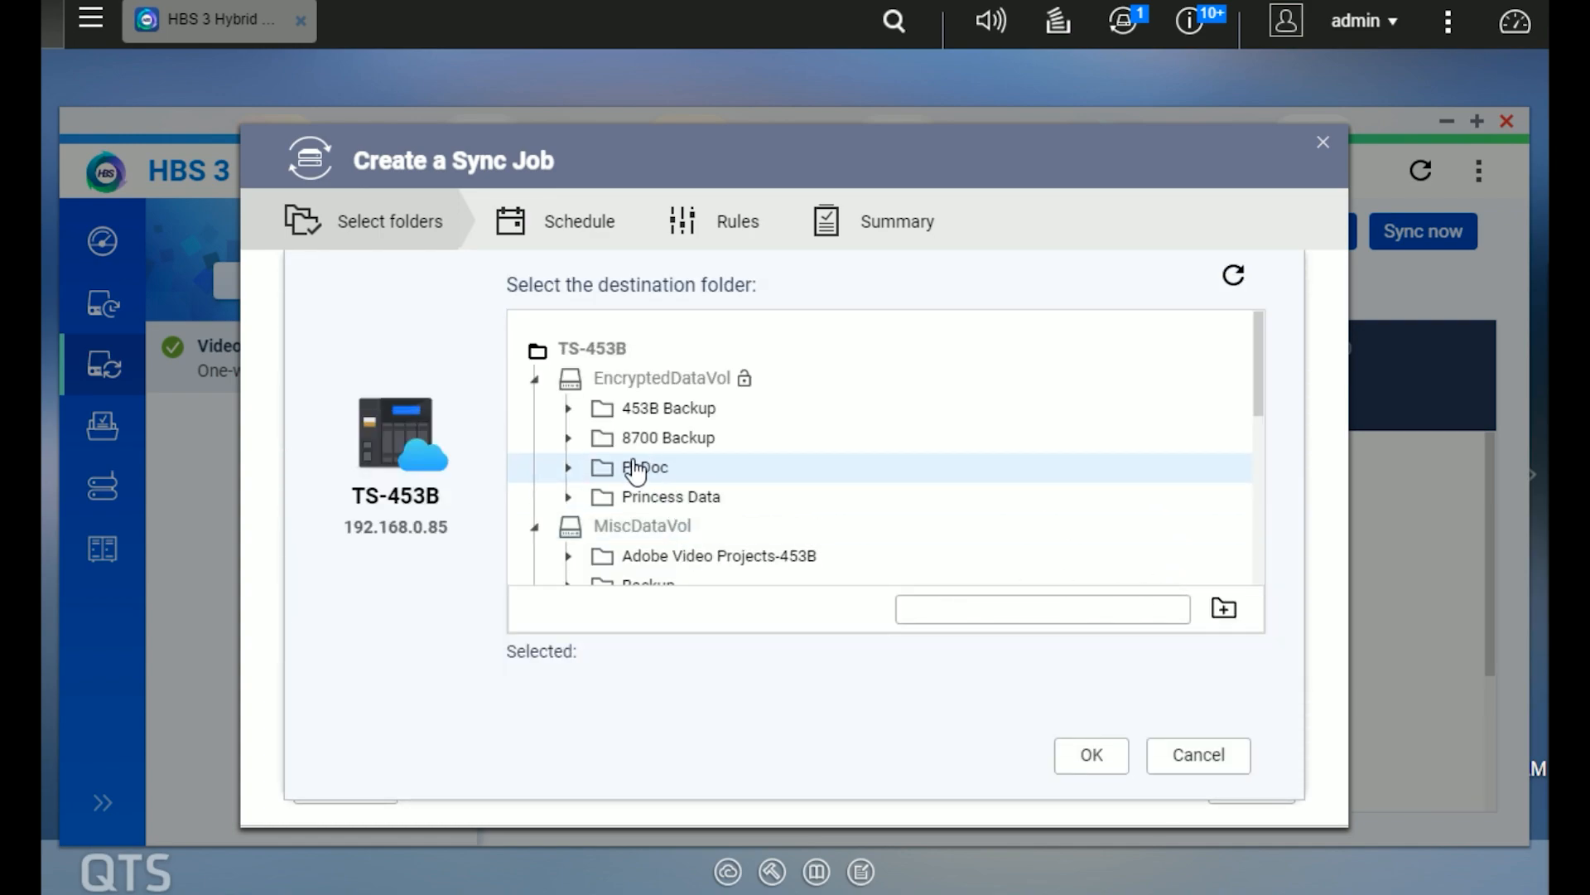
scroll(625, 530, down, 3)
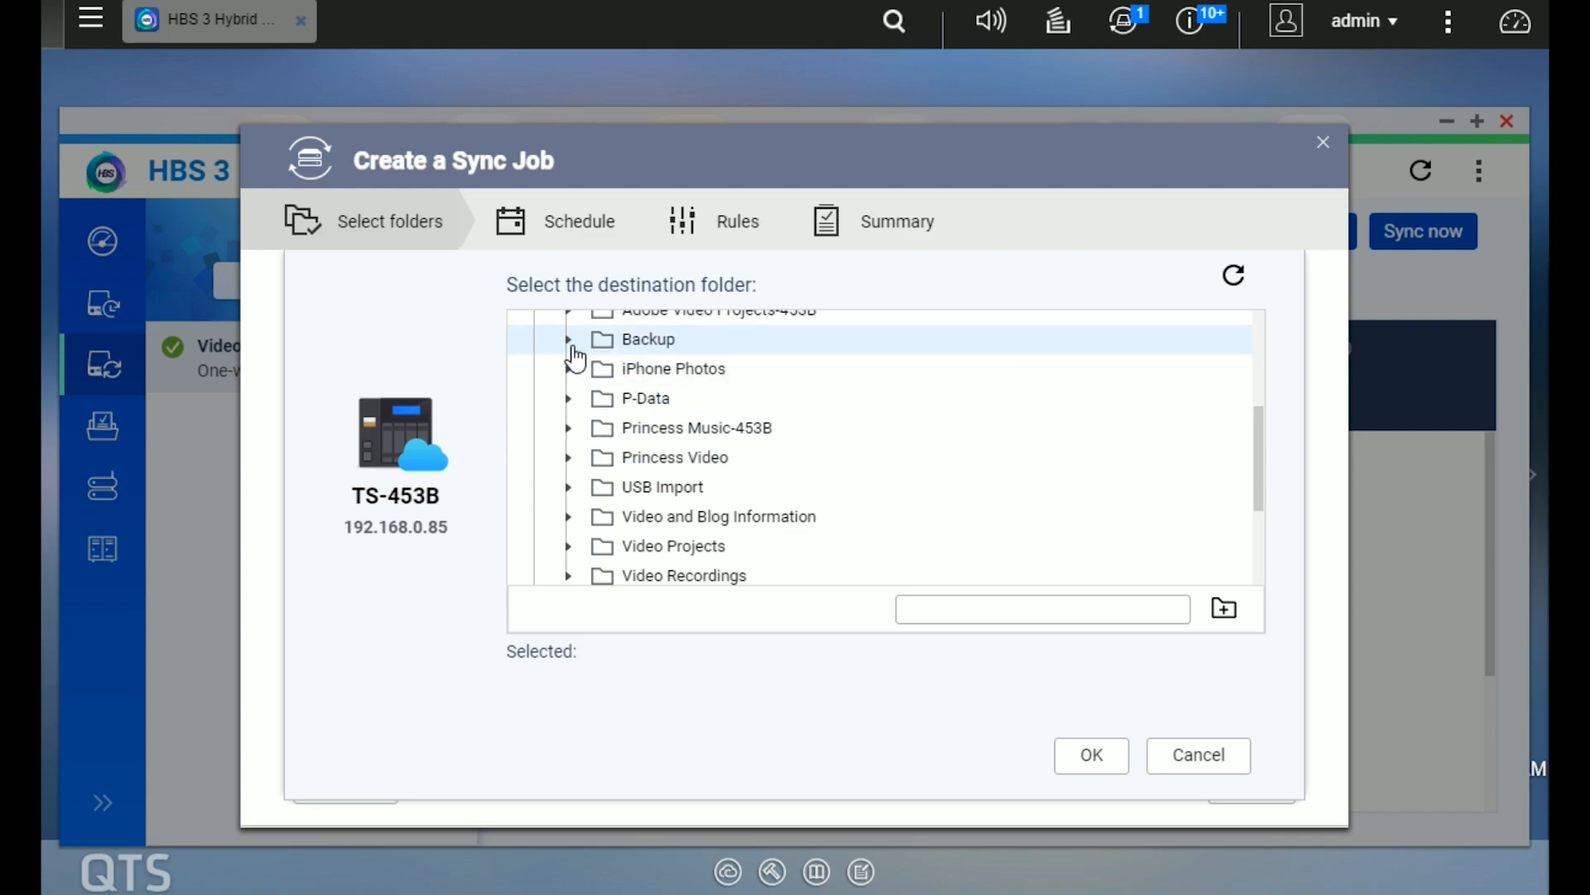
click(600, 348)
click(934, 598)
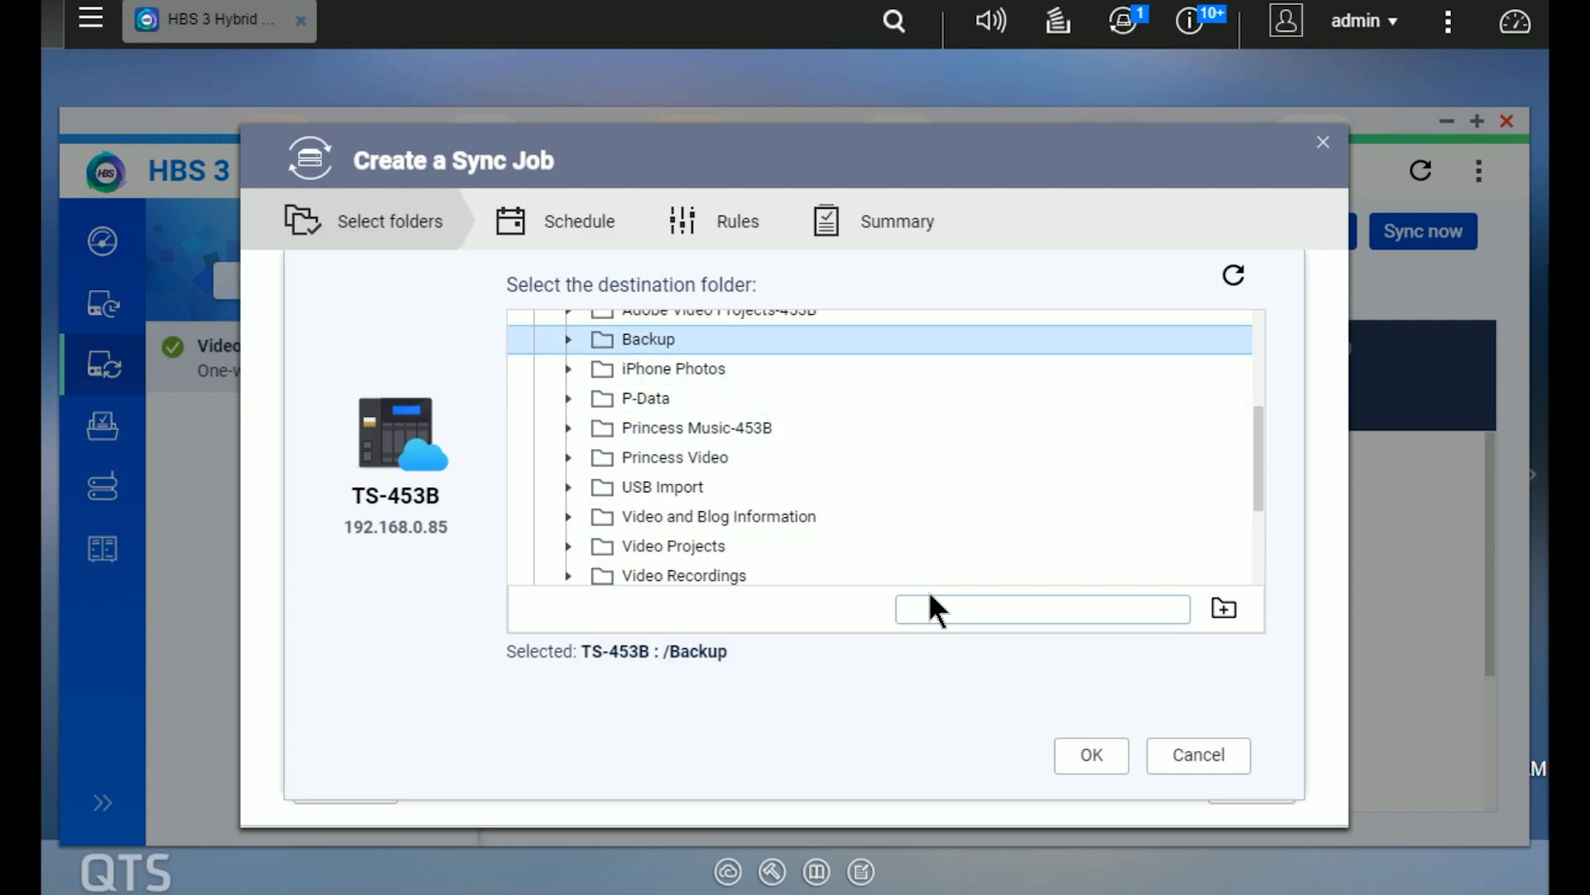
text(Sync)
key(Return)
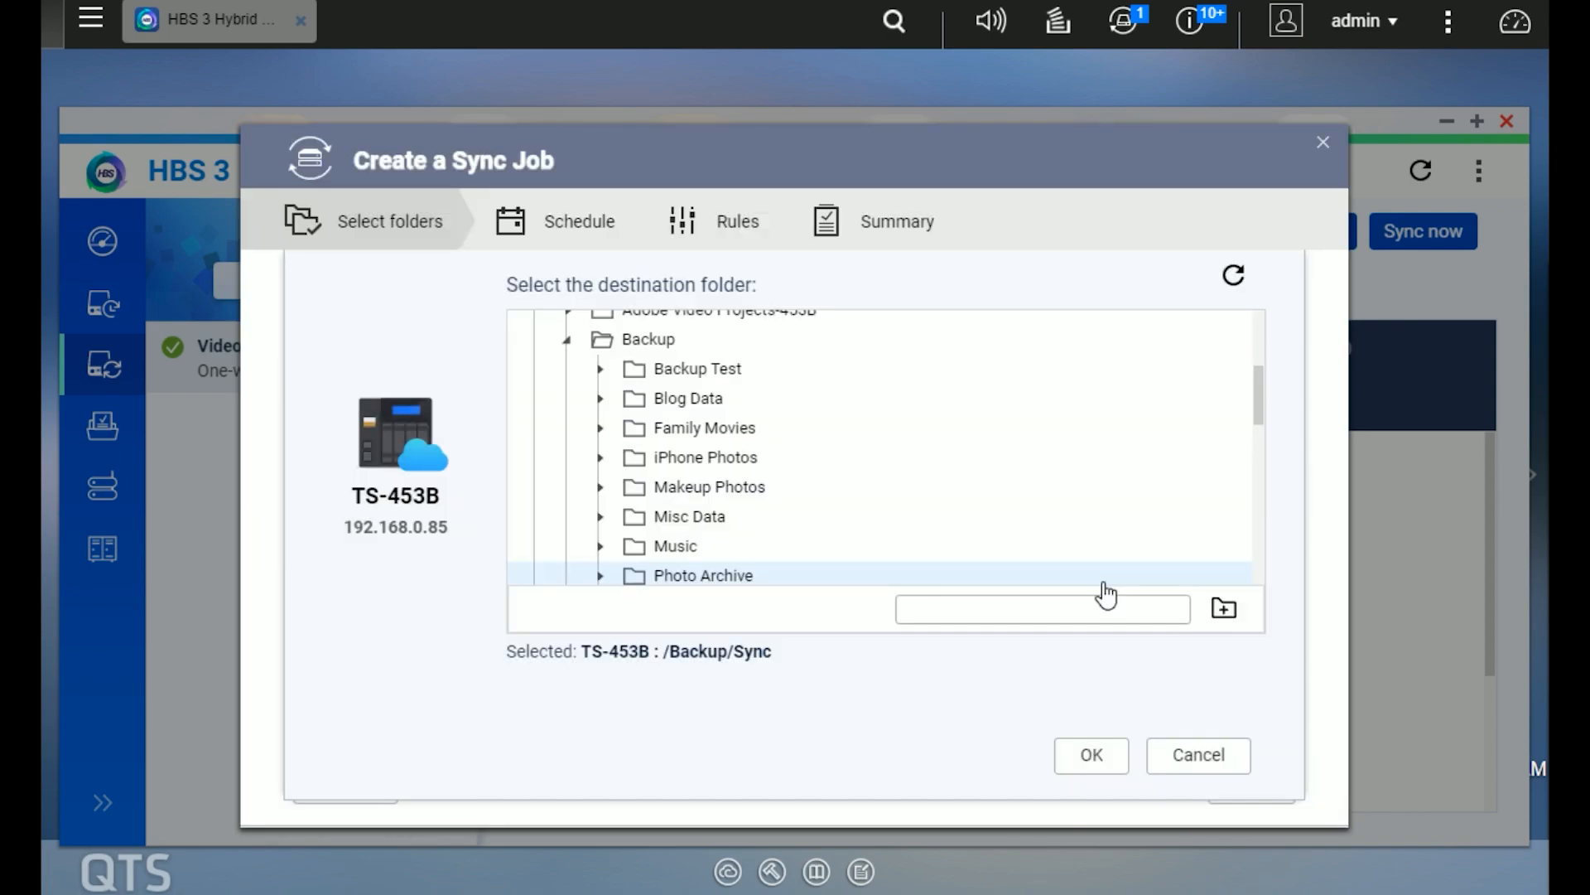
scroll(785, 566, down, 3)
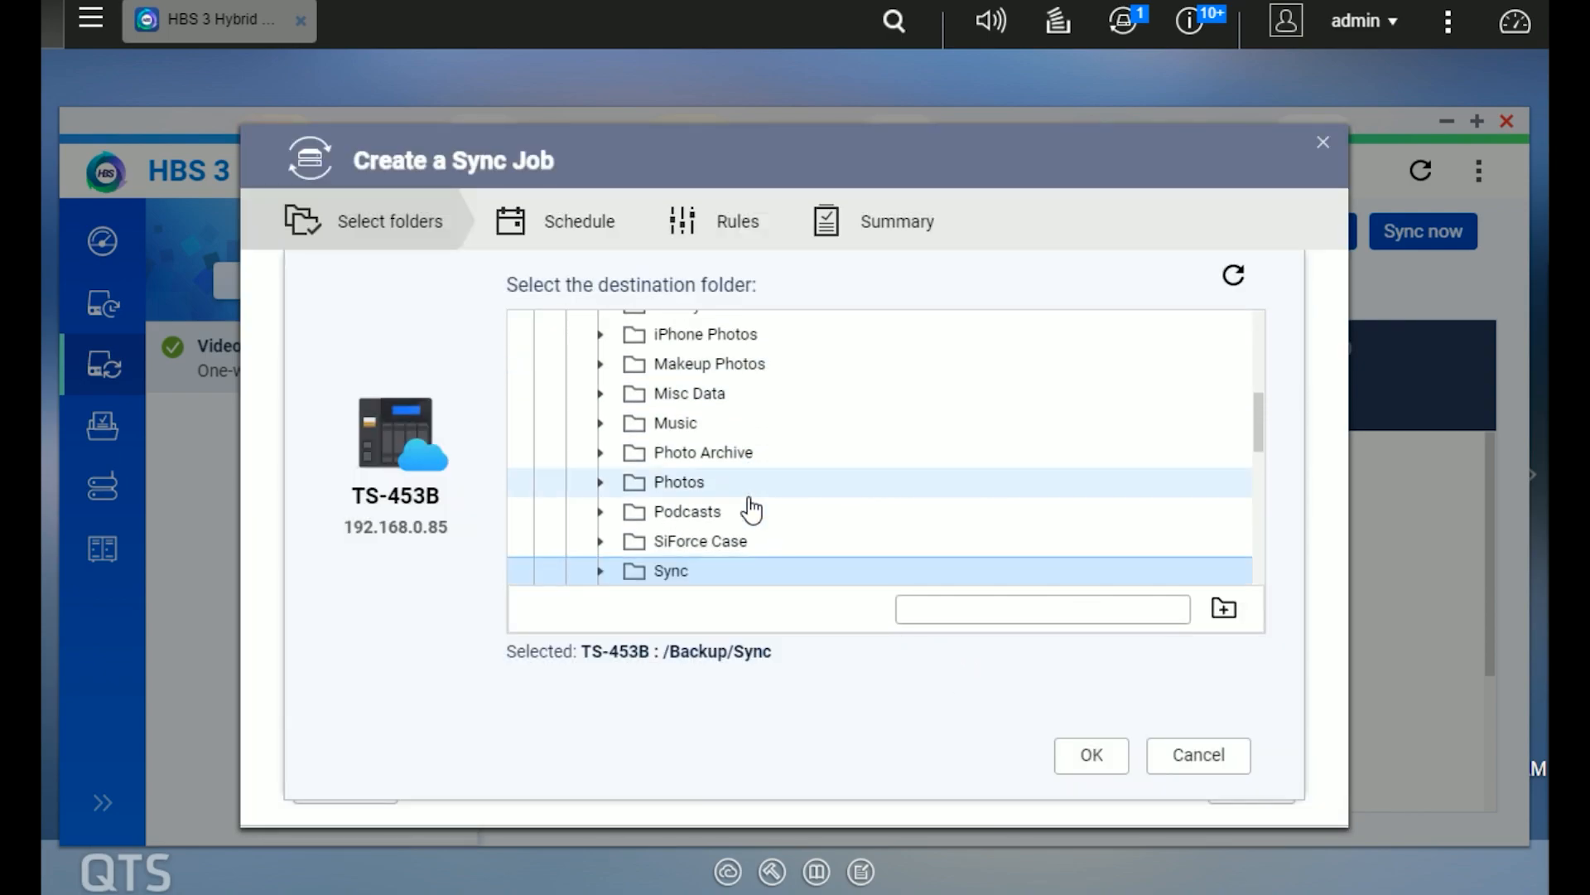
click(1083, 758)
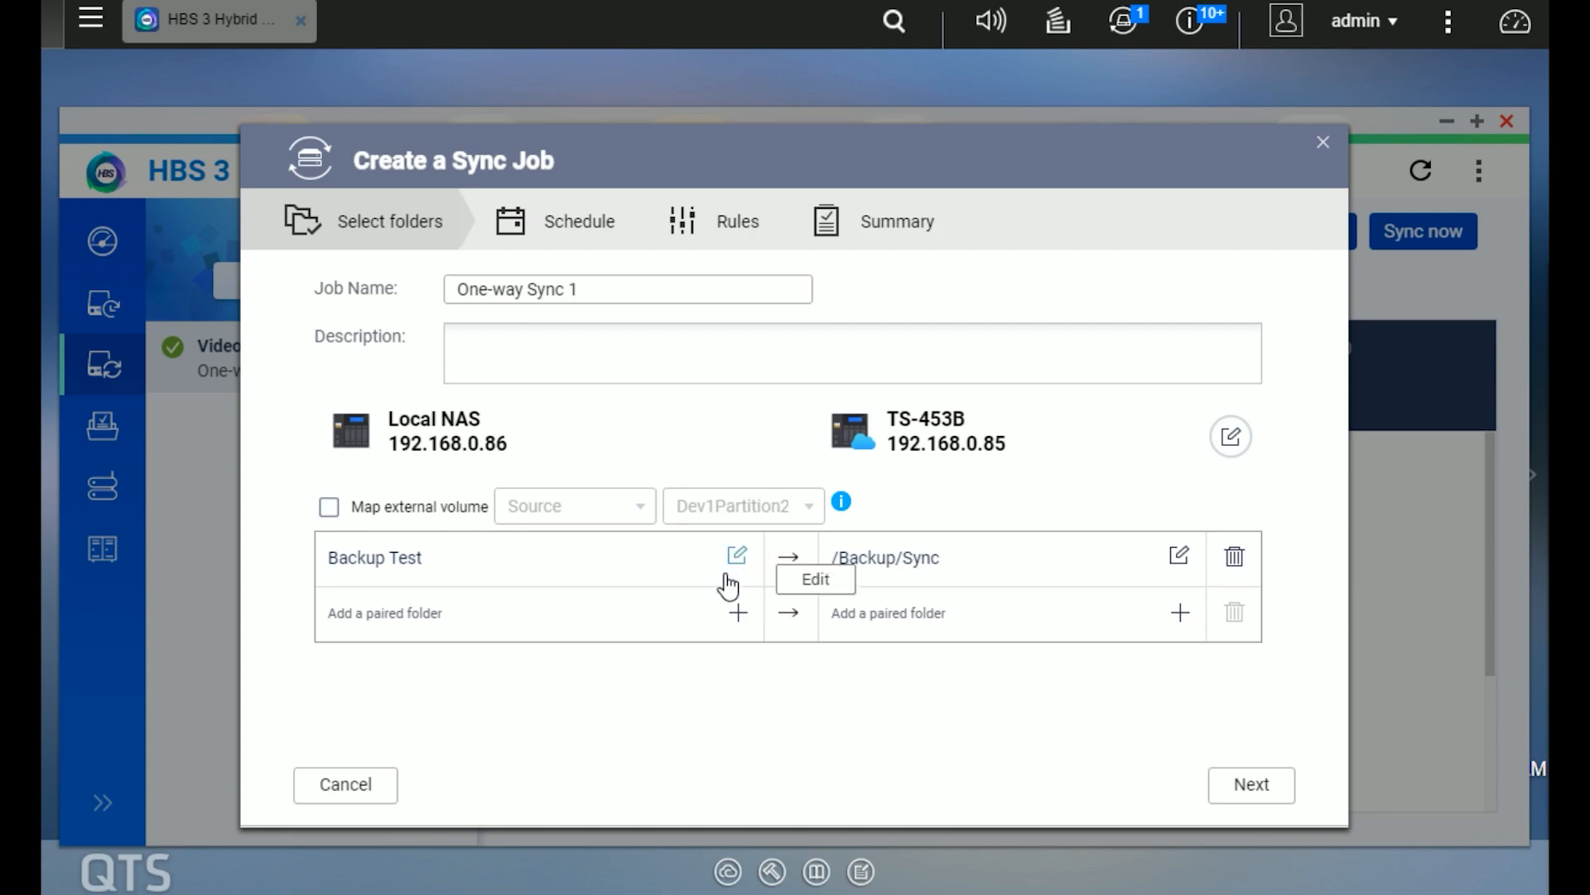
- Keep the sync job on No schedule and enable Sync now
click(1258, 787)
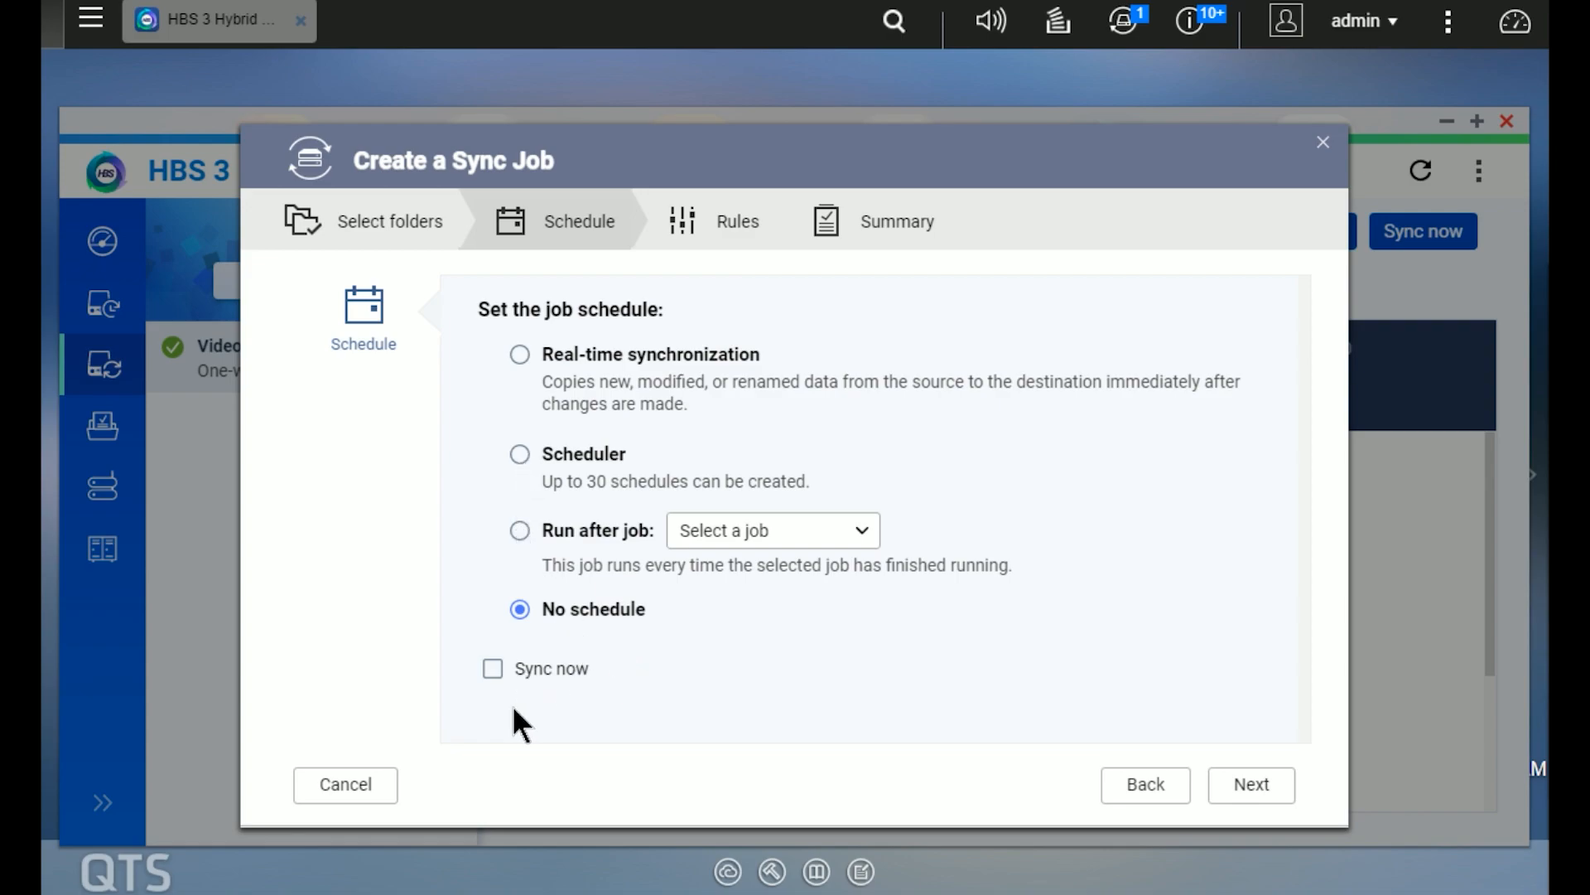
click(493, 668)
click(1245, 786)
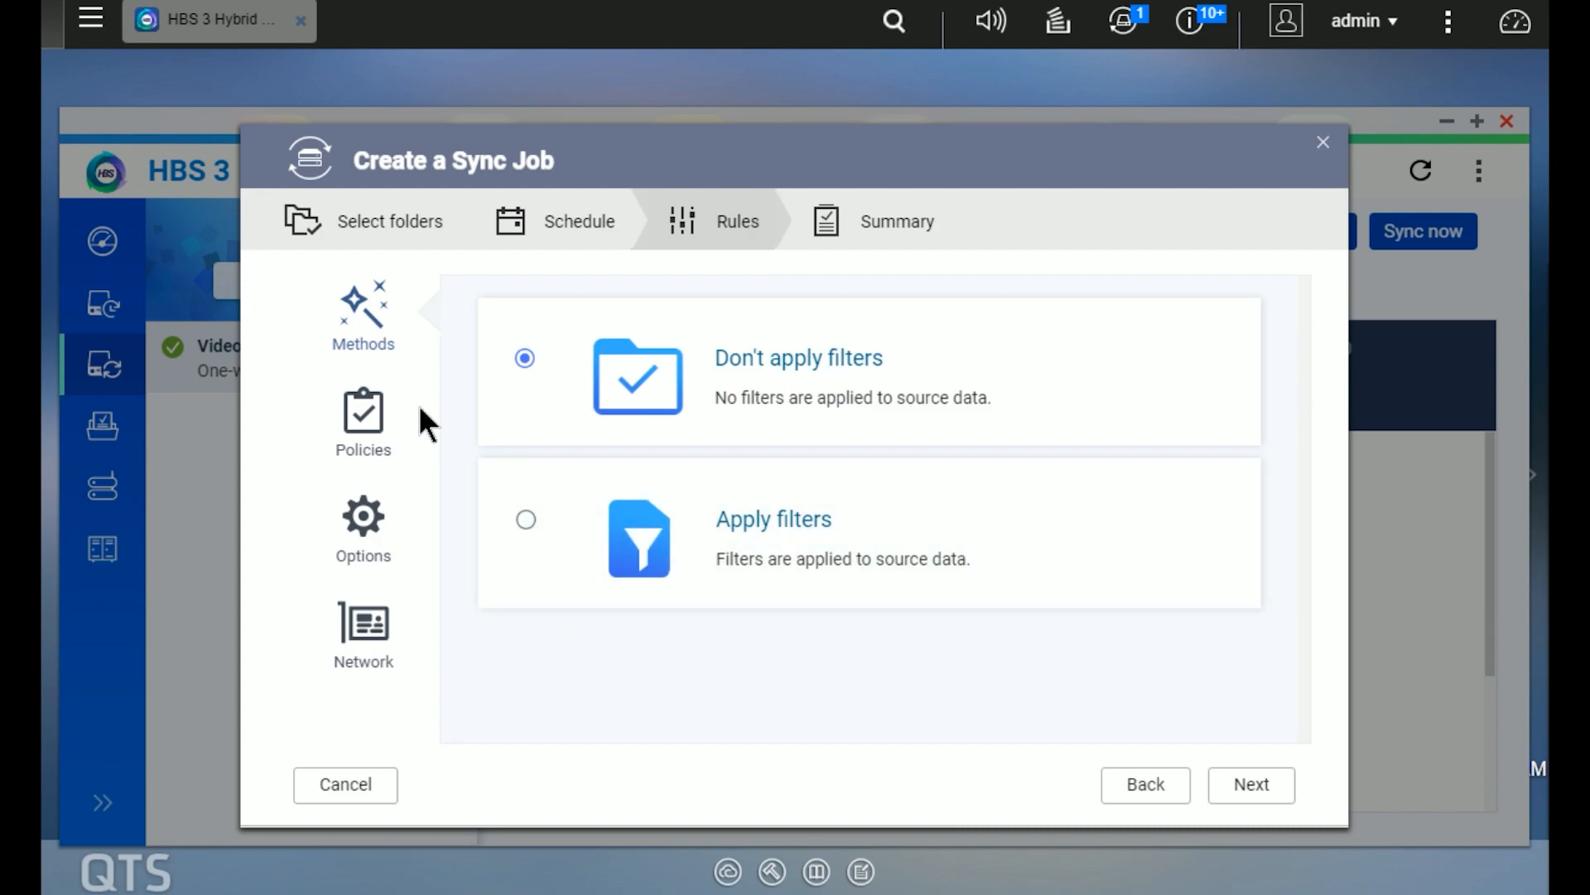
- Review the sync job's policies, keep the default rules and create the one-way sync job from its summary
click(375, 431)
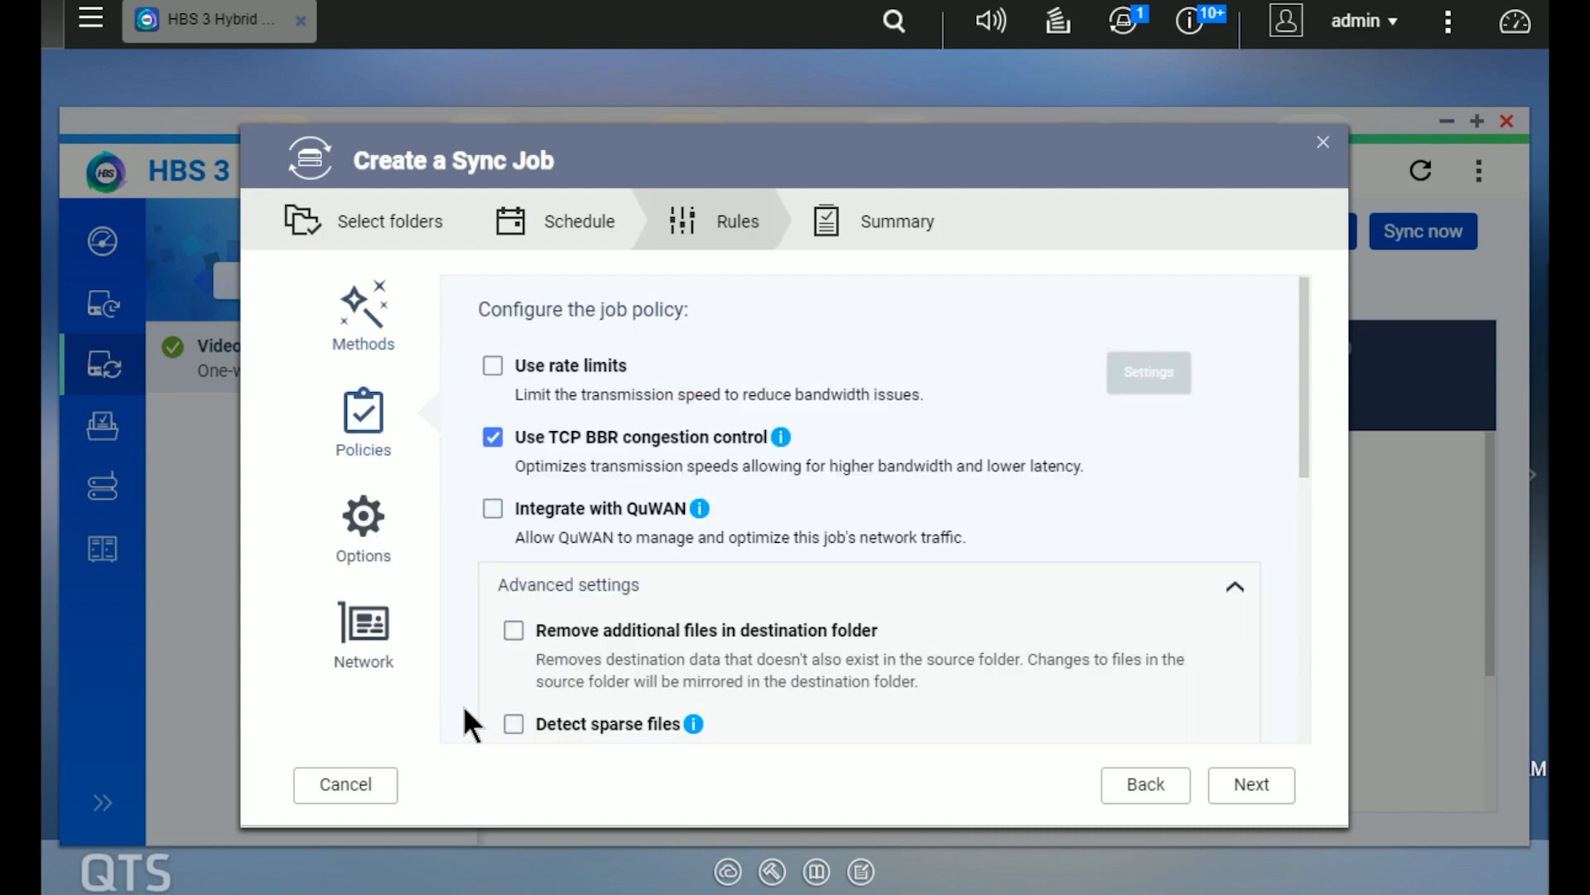
scroll(578, 691, down, 2)
scroll(578, 691, down, 3)
scroll(574, 684, down, 3)
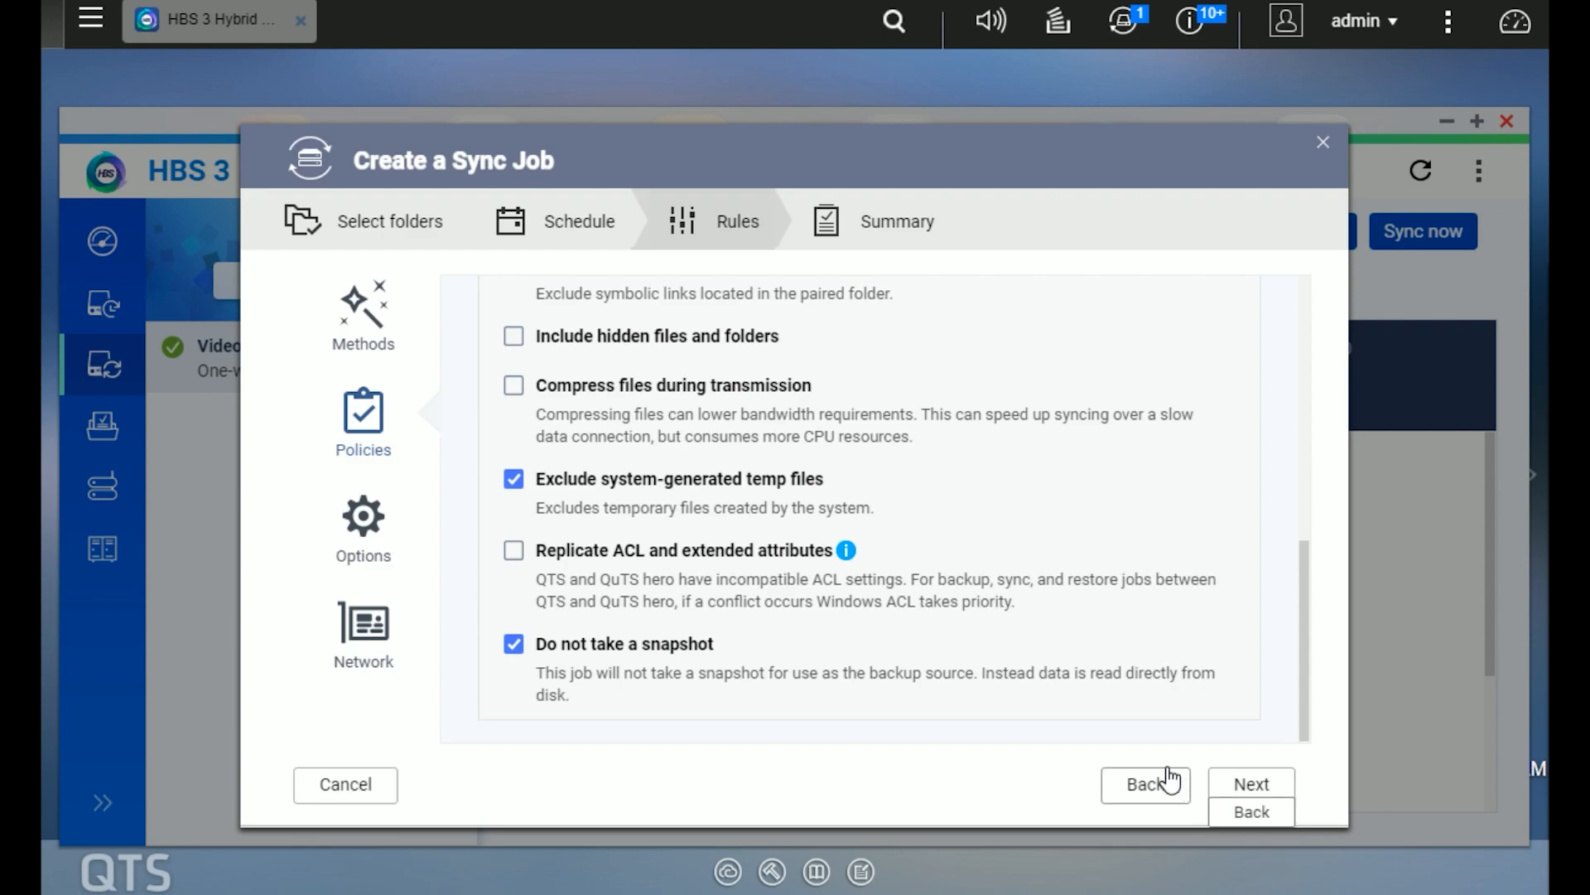
click(1238, 787)
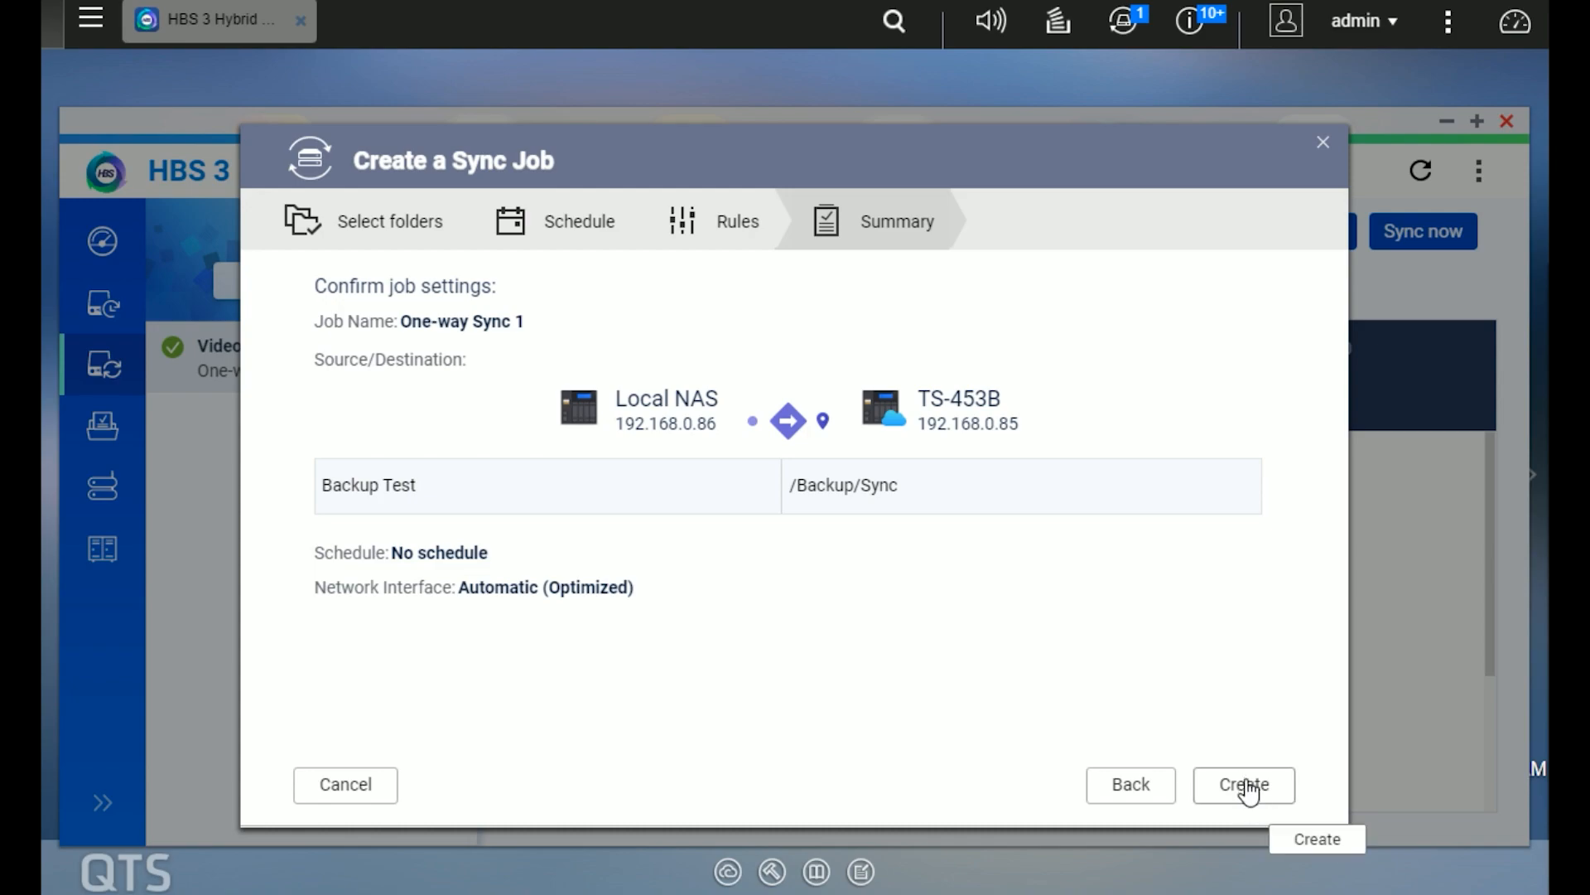
click(1245, 785)
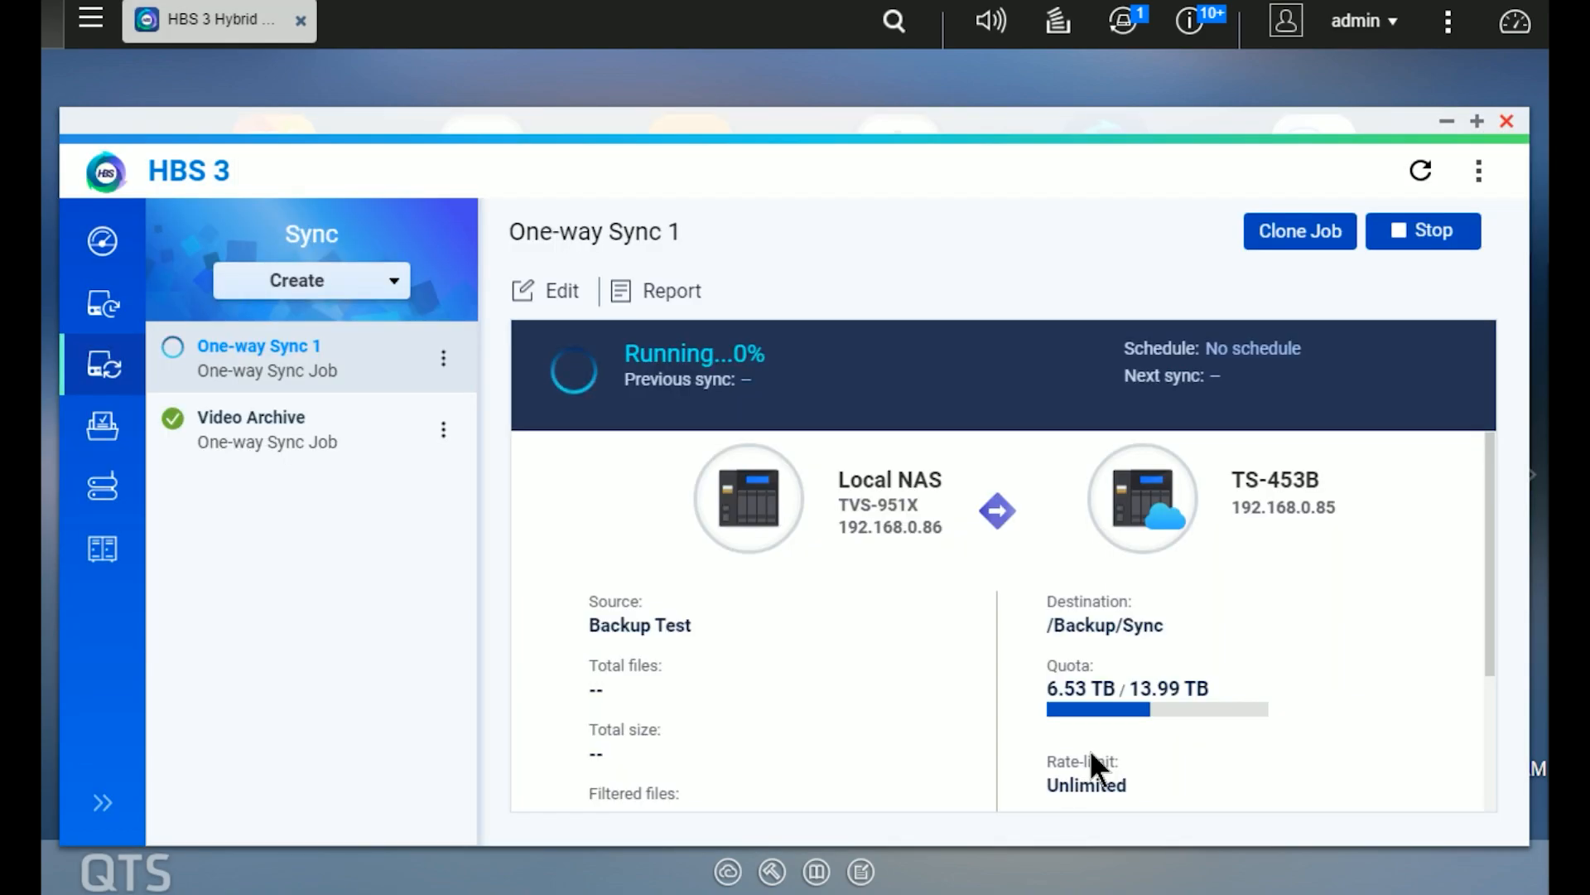